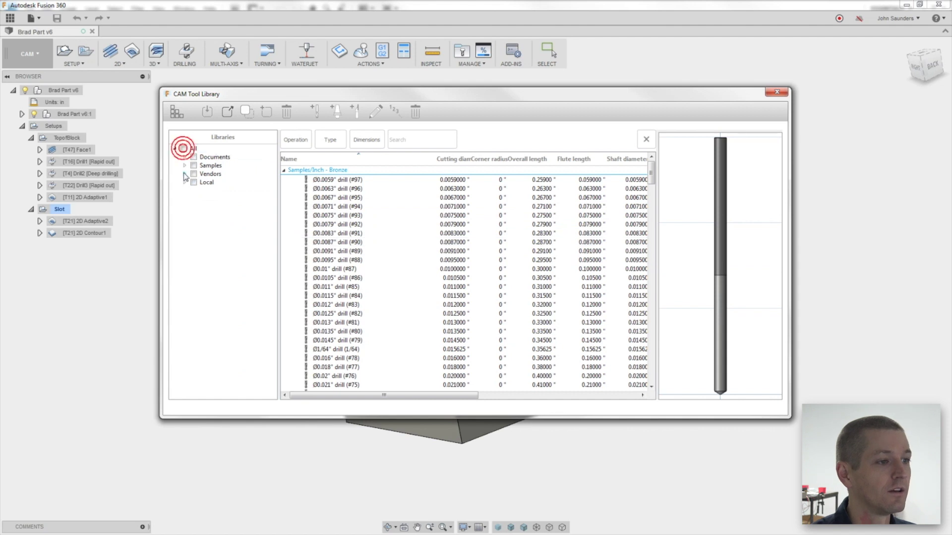
- Expand the vendor libraries to Tormach and show the tools of the Tormach - PCNC 440, PCNC 770 - Starter library
left_click(185, 174)
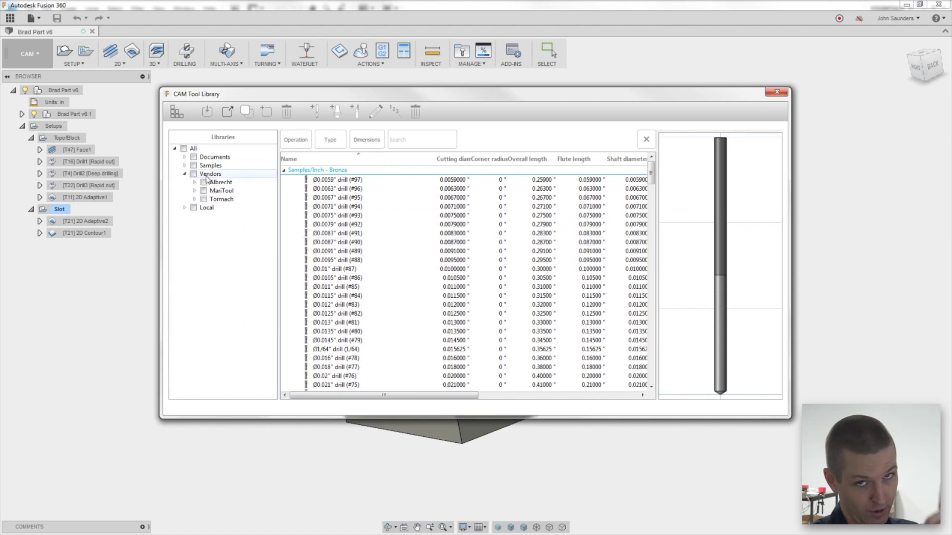
left_click(194, 199)
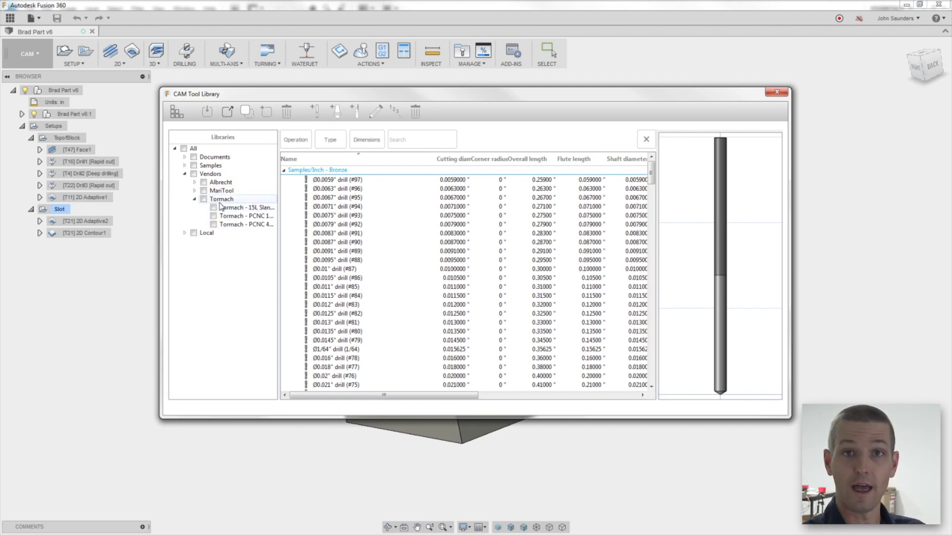
left_click(219, 199)
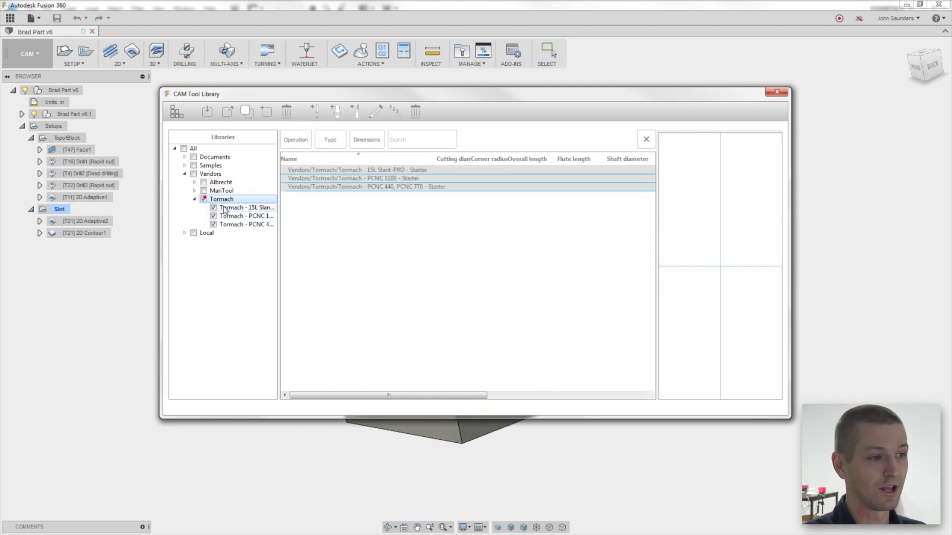
left_click(232, 225)
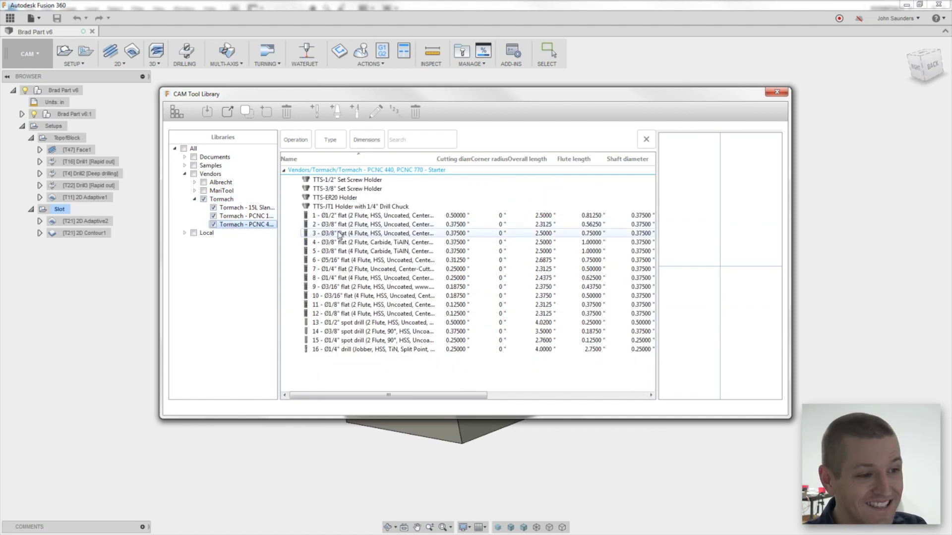
- Copy tool 10, the 3/16" 4-flute flat end mill, and preview the two 1/4" flat end mills, tools 8 and 7
left_click(350, 296)
right_click(355, 296)
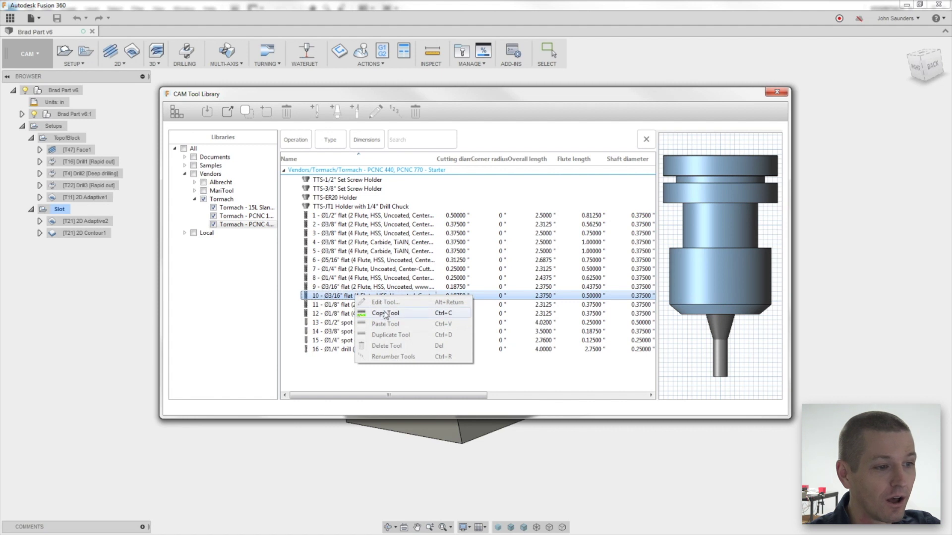
left_click(385, 314)
right_click(351, 296)
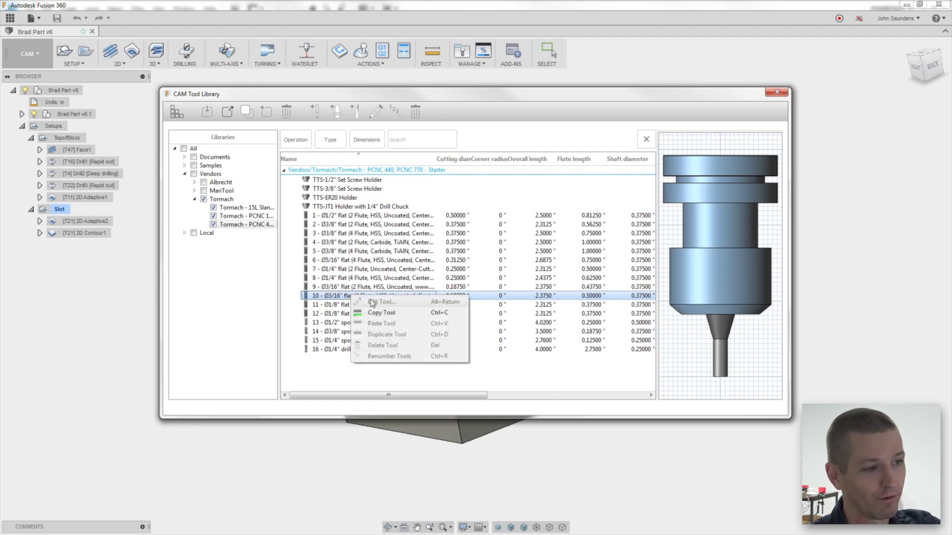
left_click(360, 277)
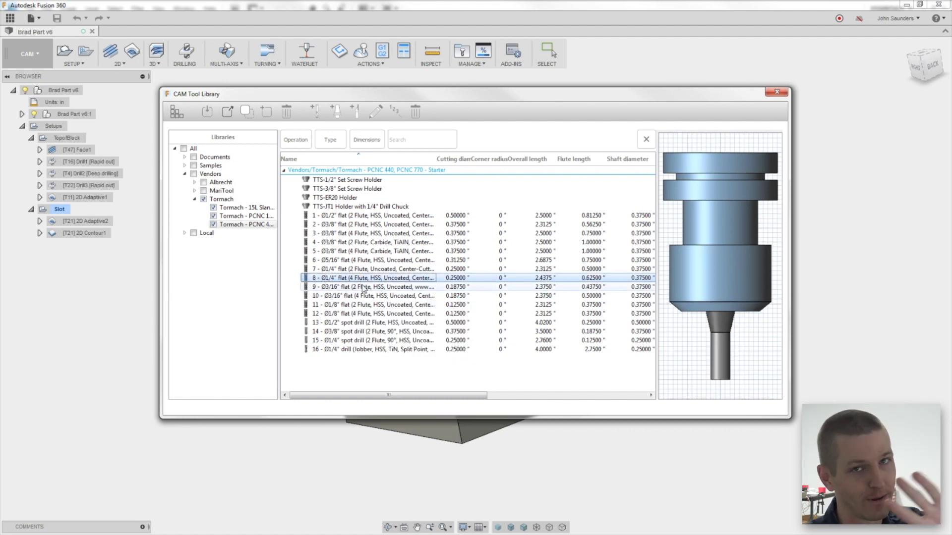
left_click(373, 270)
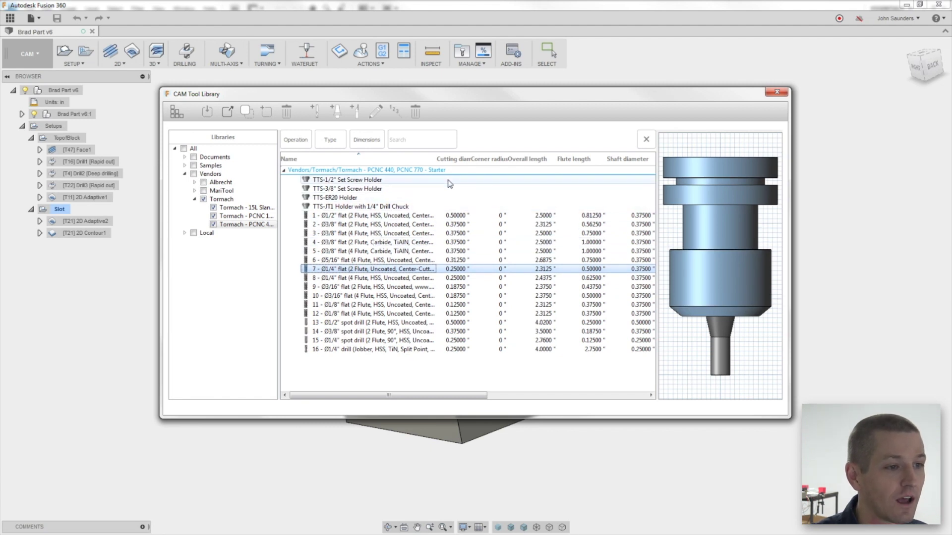
- Copy tool 4, the 3/8" 2-flute carbide flat end mill, from the Tormach library into the Brad Part v6 document library
left_click(355, 243)
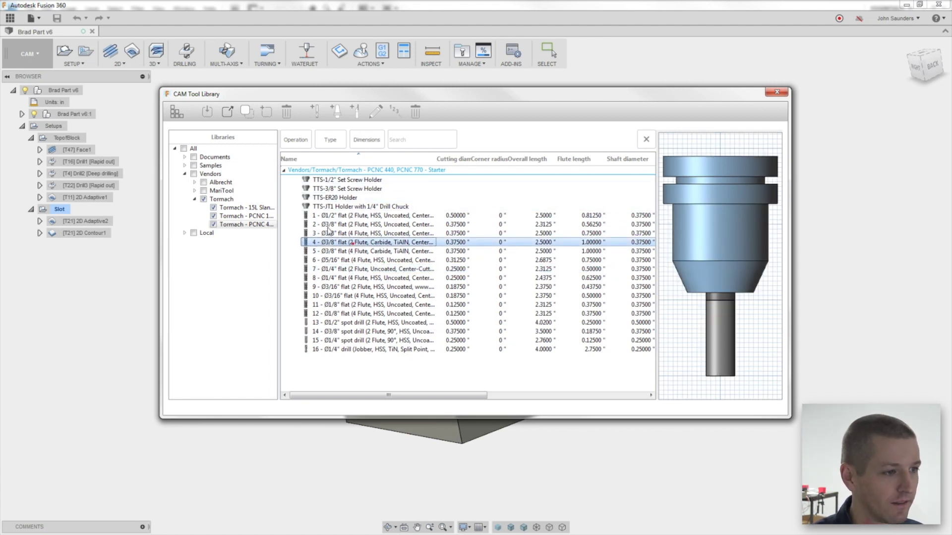
right_click(347, 242)
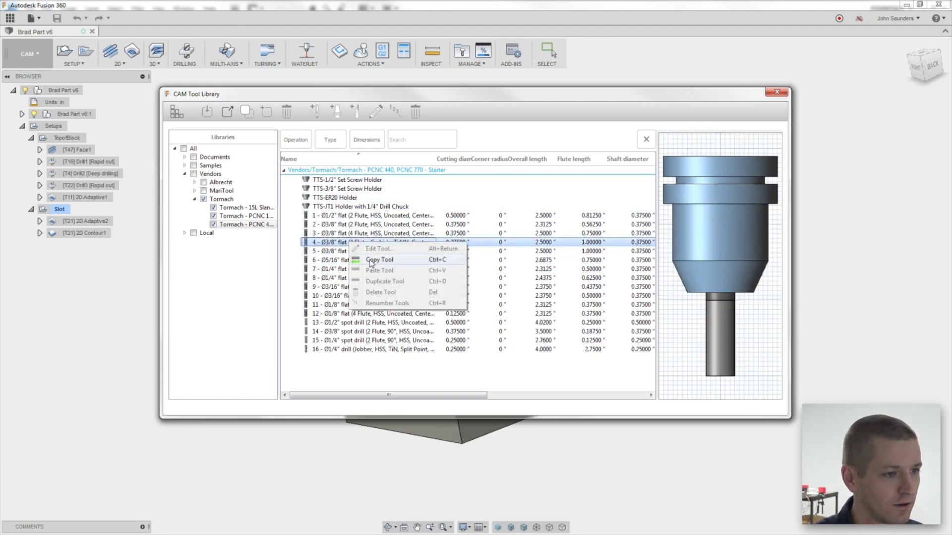
left_click(367, 263)
left_click(185, 156)
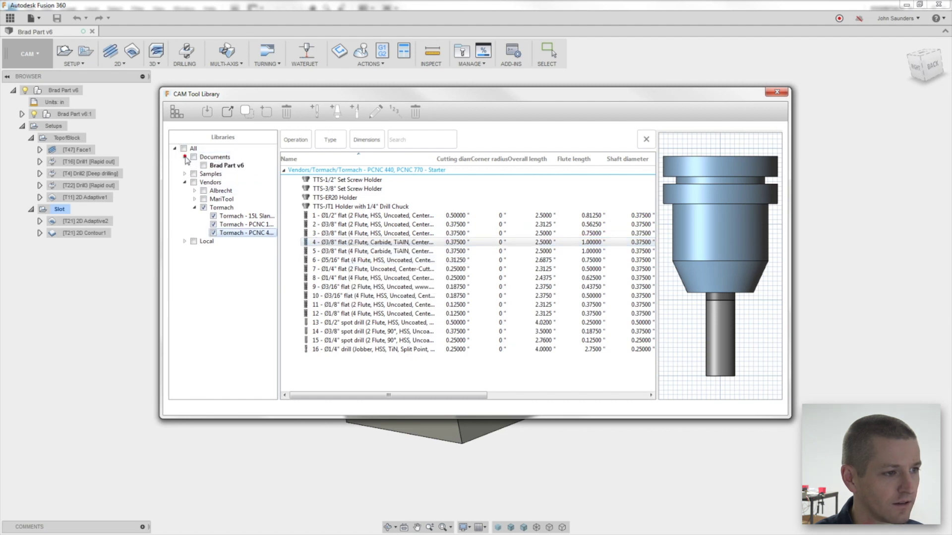
left_click(216, 166)
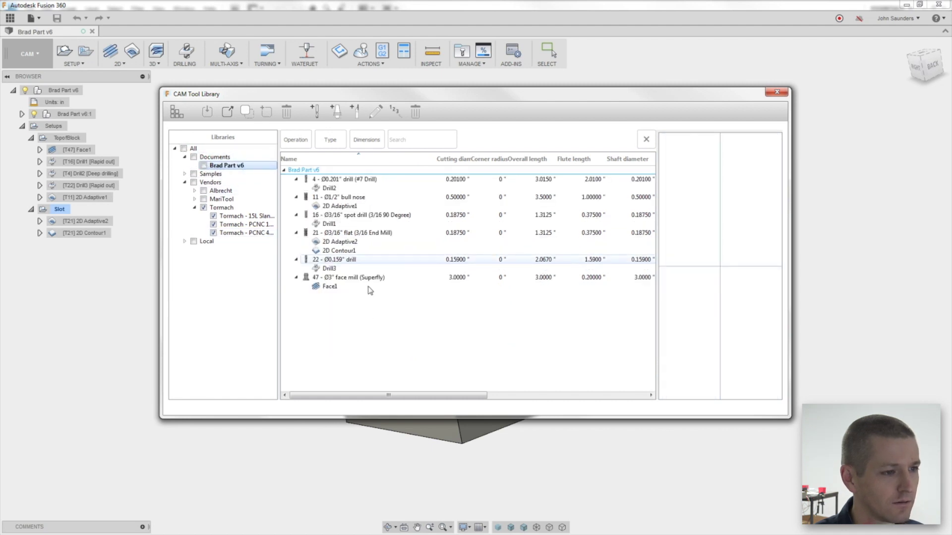
right_click(366, 309)
left_click(385, 339)
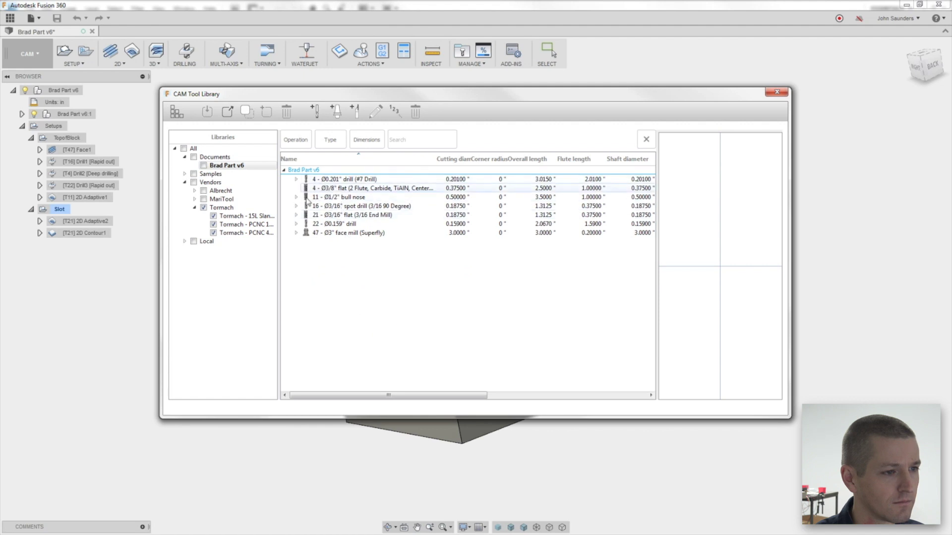
- Review the cutter definition of the 3/8" flat end mill in the document library, including its vendor and product ID
left_click(348, 189)
right_click(349, 190)
left_click(353, 195)
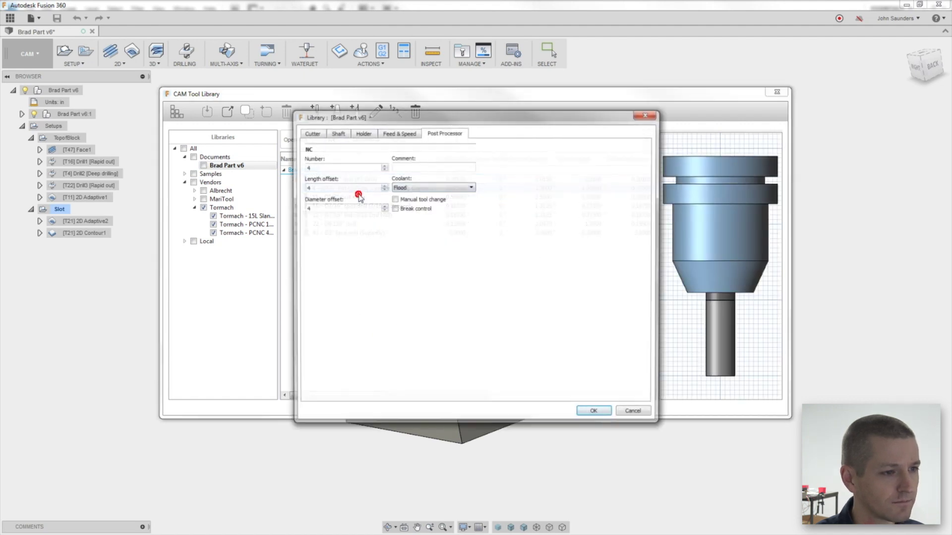
left_click(313, 134)
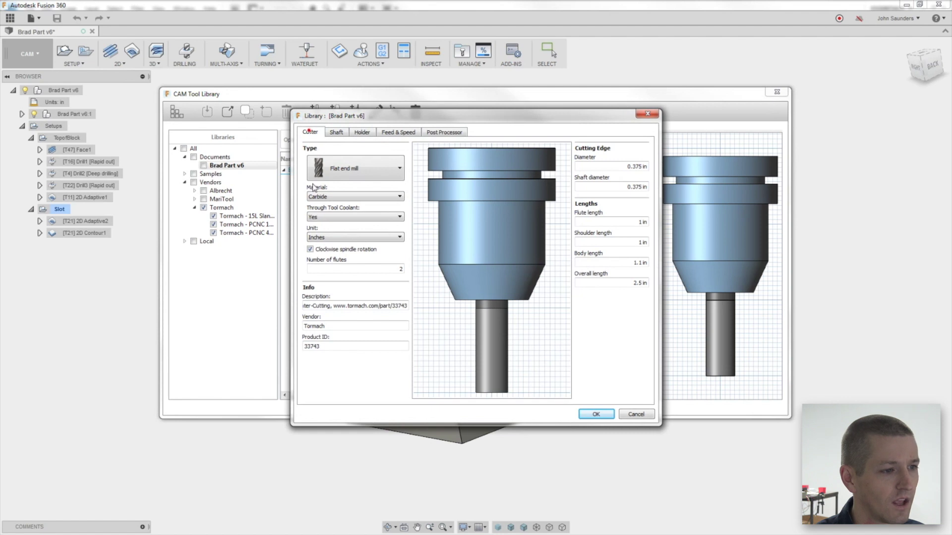
left_click(330, 347)
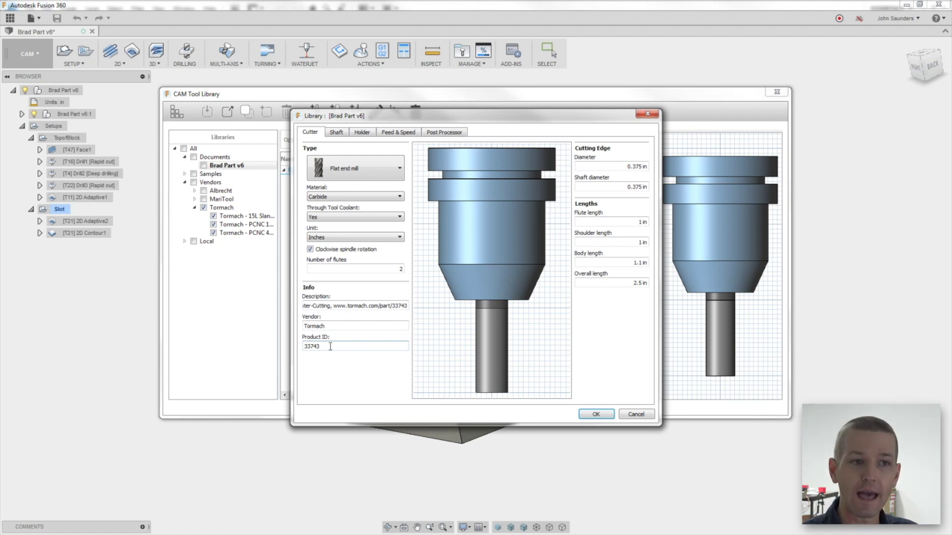
left_click(596, 414)
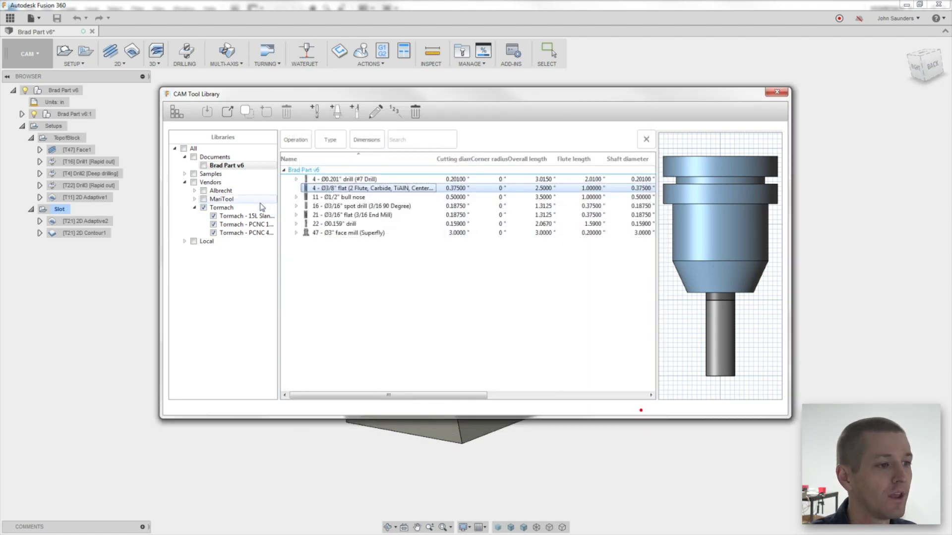
- Look through the Tormach 15L Slant-PRO starter library, previewing the thread iso triple tool, and the MariTool CAT40 Collet Holders library
left_click(242, 216)
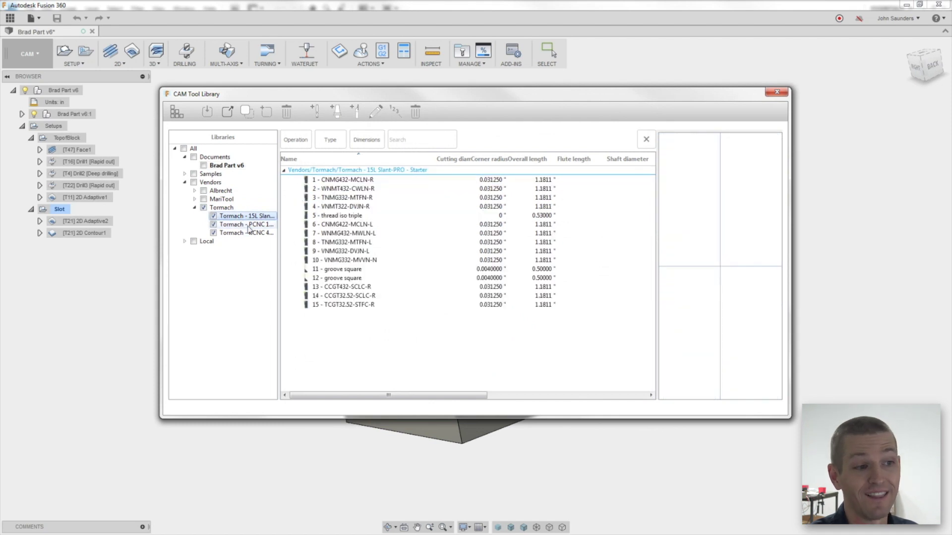
left_click(345, 216)
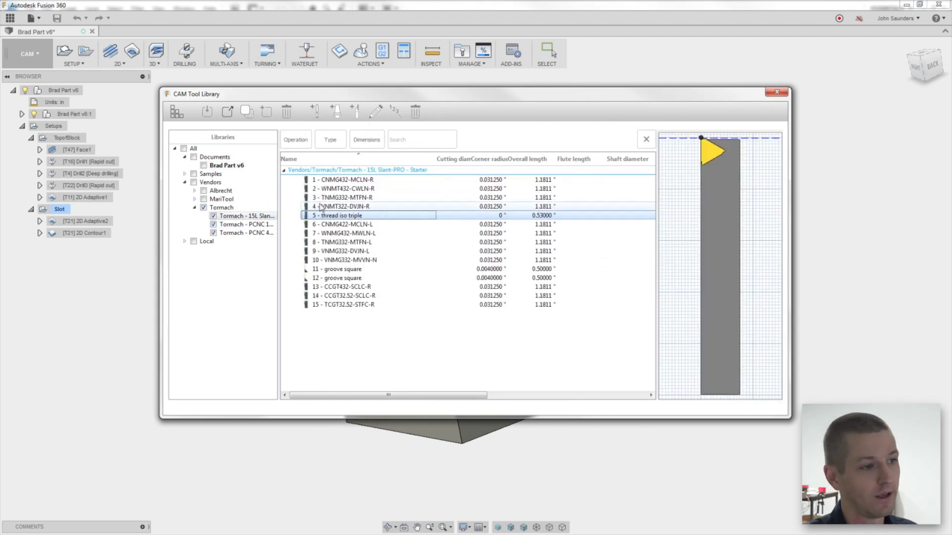
double_click(215, 199)
left_click(219, 208)
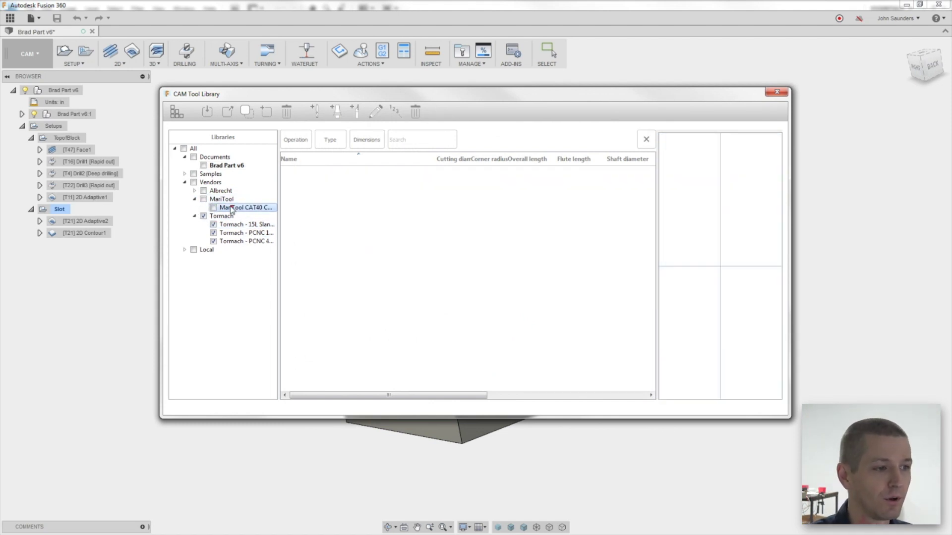
- Collapse the vendor libraries, expand the local ones, and enable all document, sample, vendor and local tool libraries
left_click(184, 183)
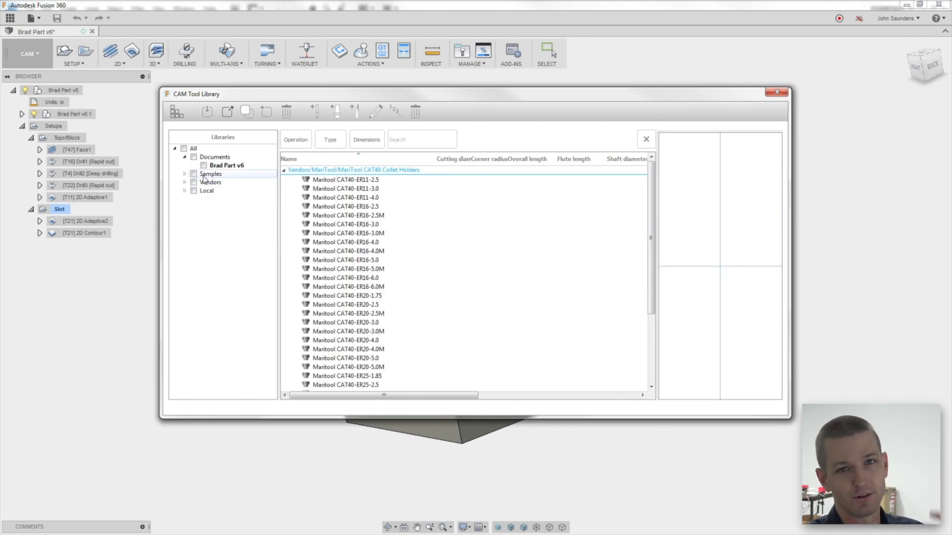
left_click(193, 159)
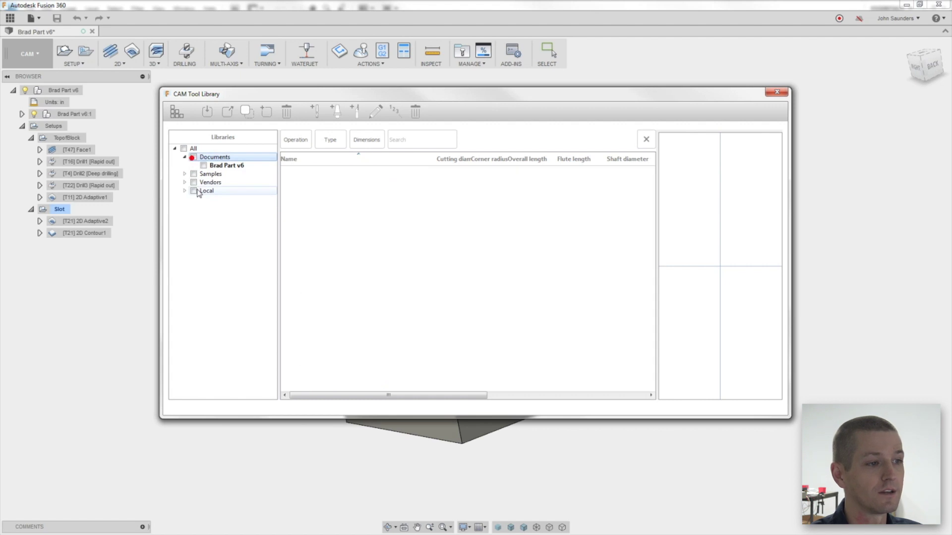
left_click(193, 192)
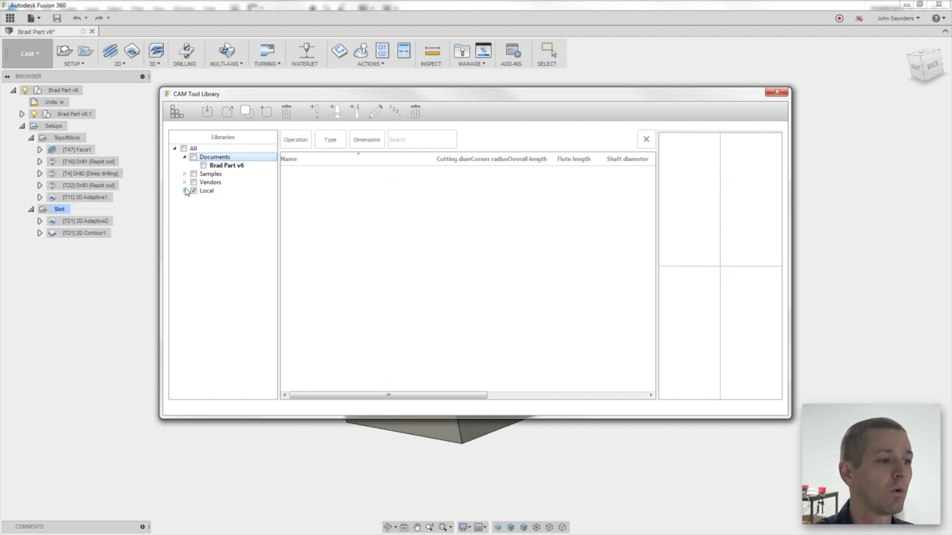
left_click(193, 157)
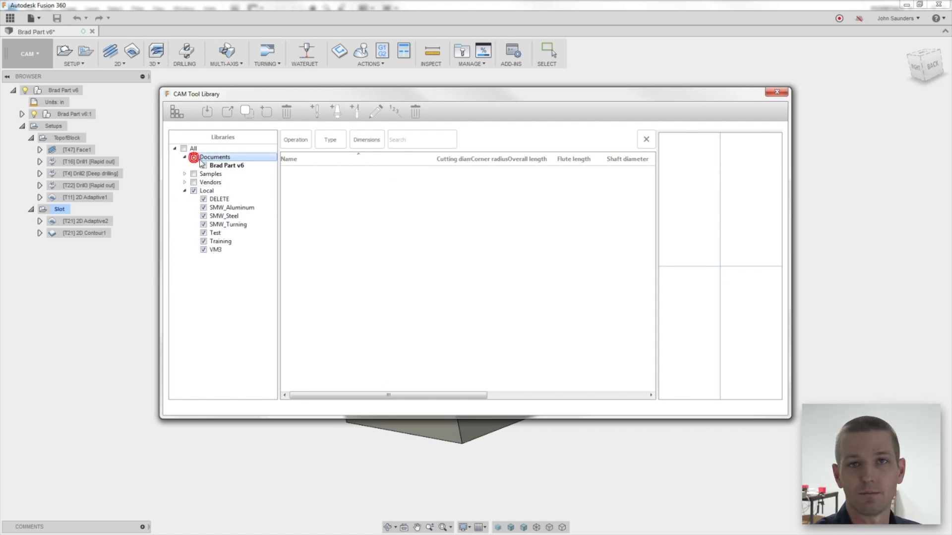
left_click(182, 148)
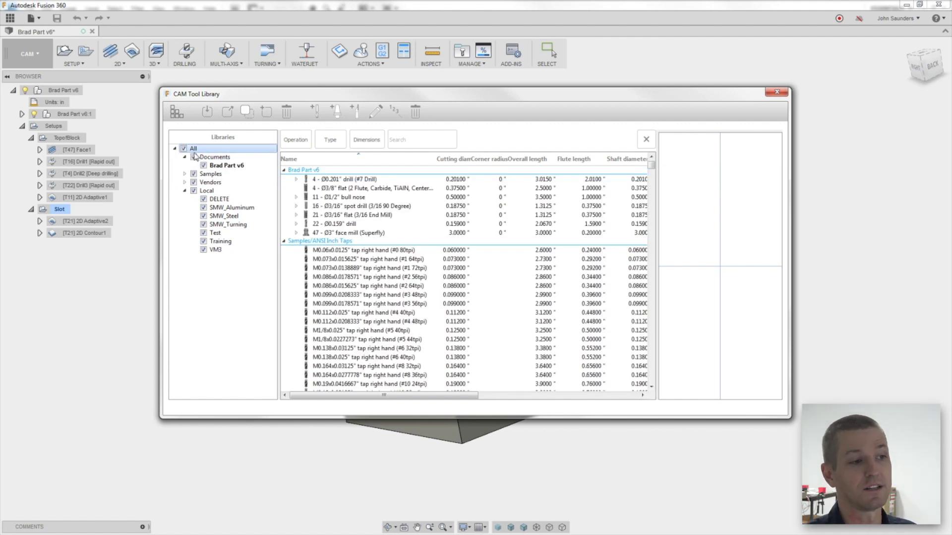
- Examine the tools in the Brad Part v6 document library, the local libraries and SMW_Aluminum, and close the tool library
left_click(225, 162)
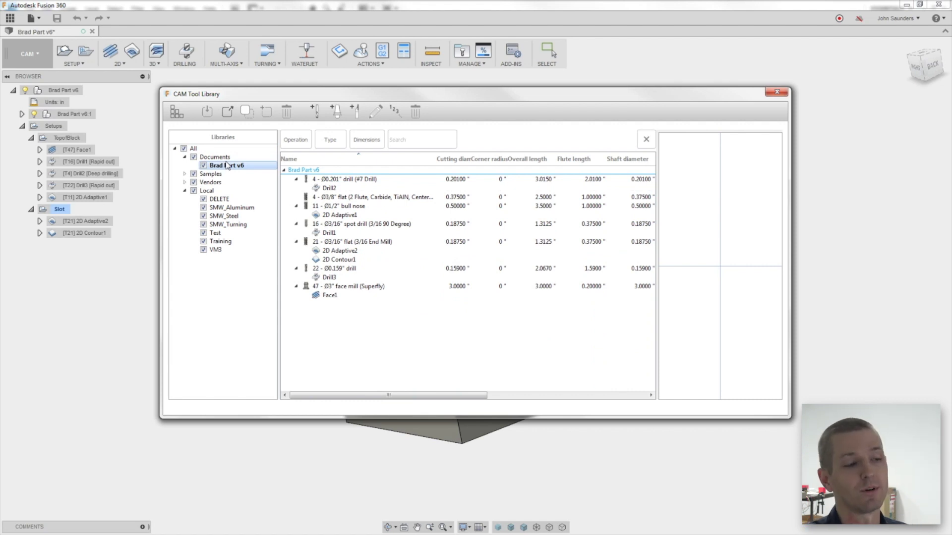
left_click(215, 192)
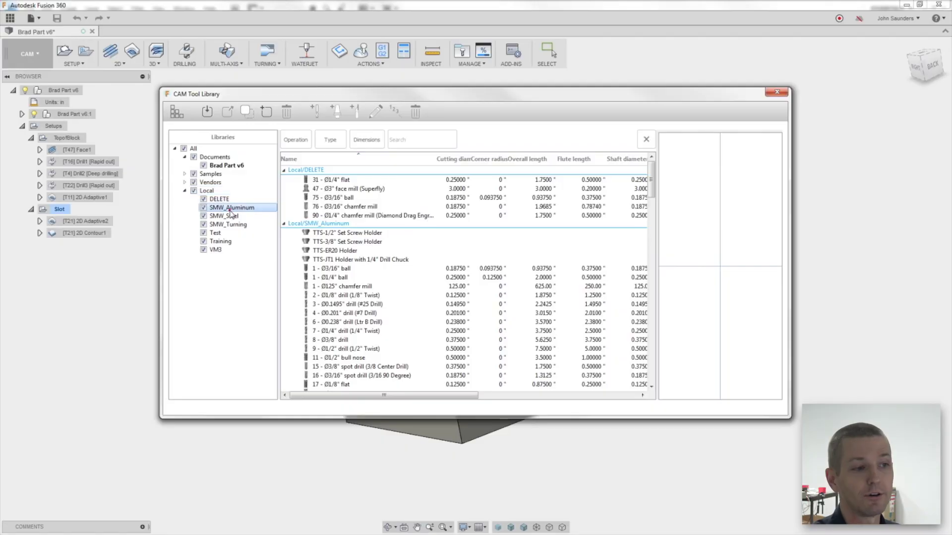
left_click(230, 210)
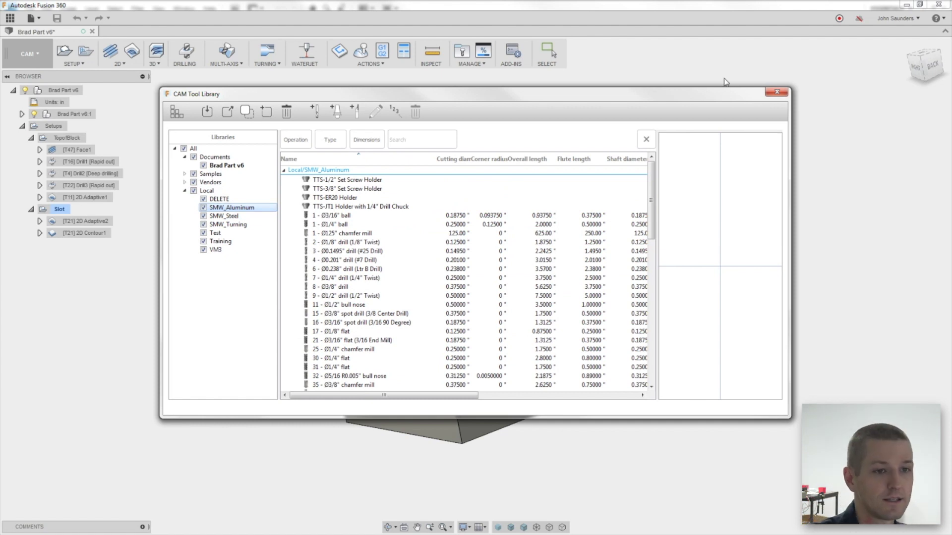
left_click(777, 92)
left_click(77, 150)
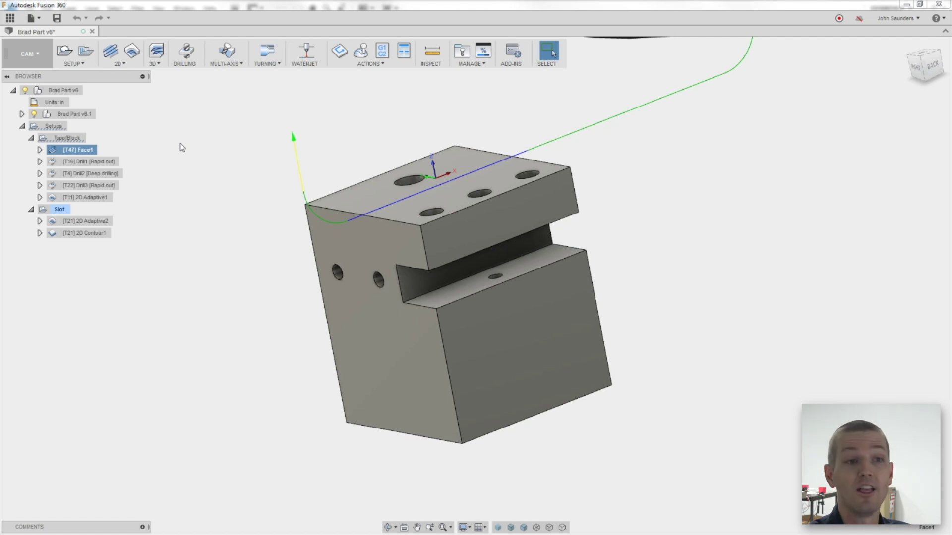
key("Escape")
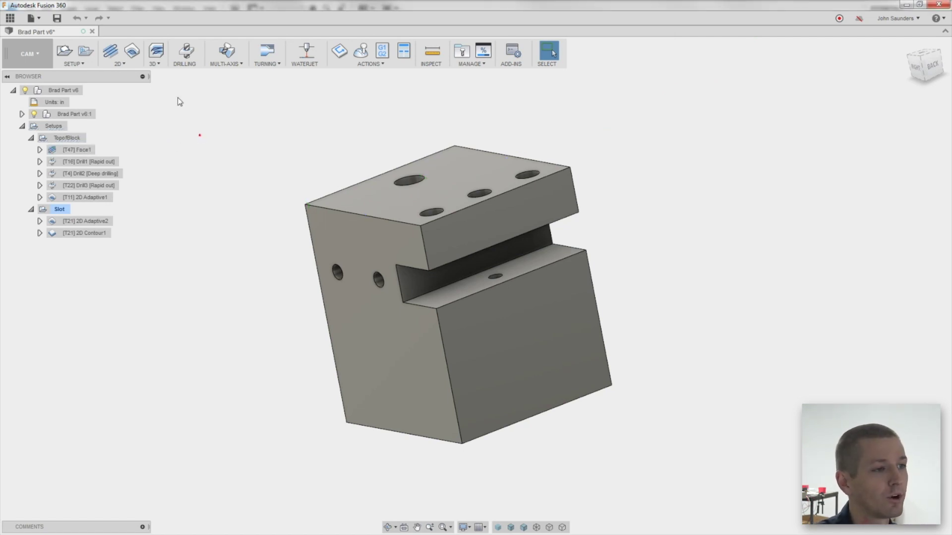
left_click(108, 54)
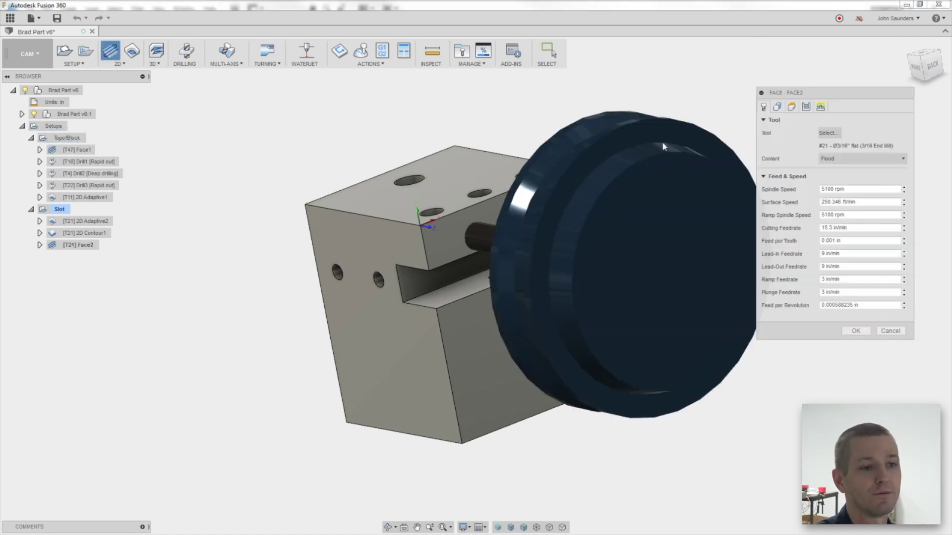
left_click(881, 331)
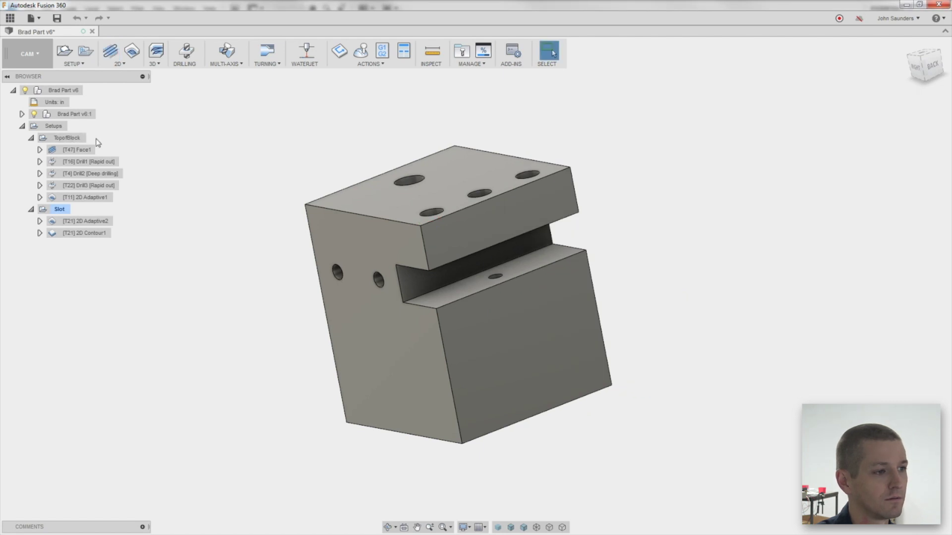
- Browse the tools offered for a new Face toolpath in the TopofBlock setup, and cancel the toolpath
left_click(77, 139)
left_click(88, 148)
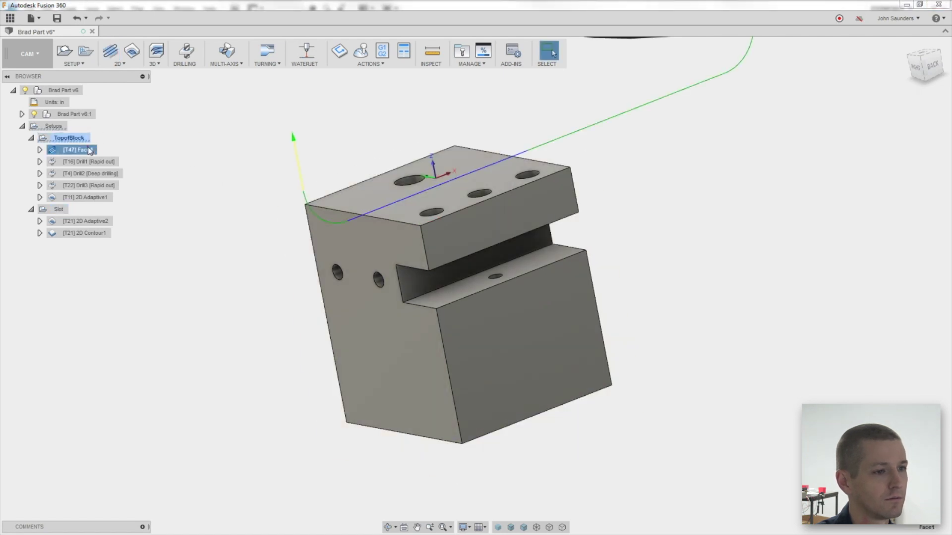
left_click(110, 51)
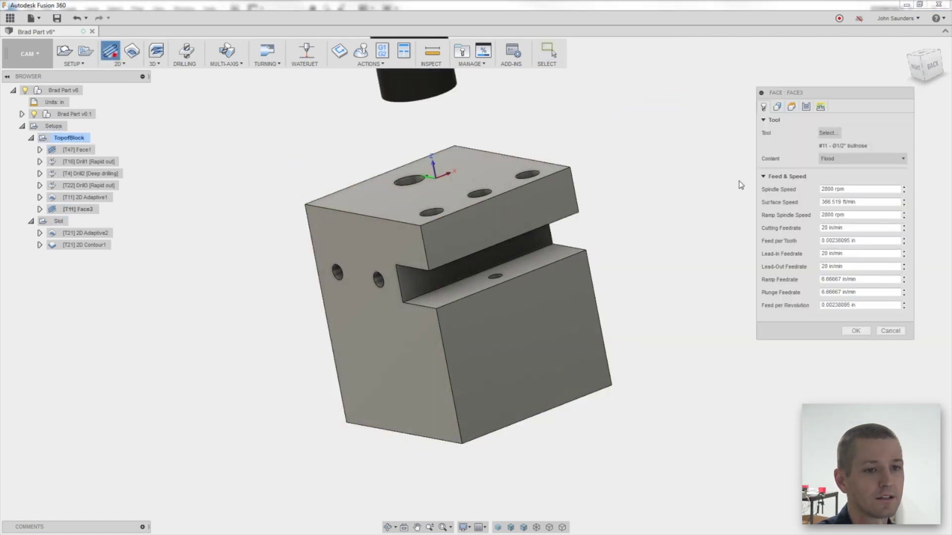
left_click(828, 133)
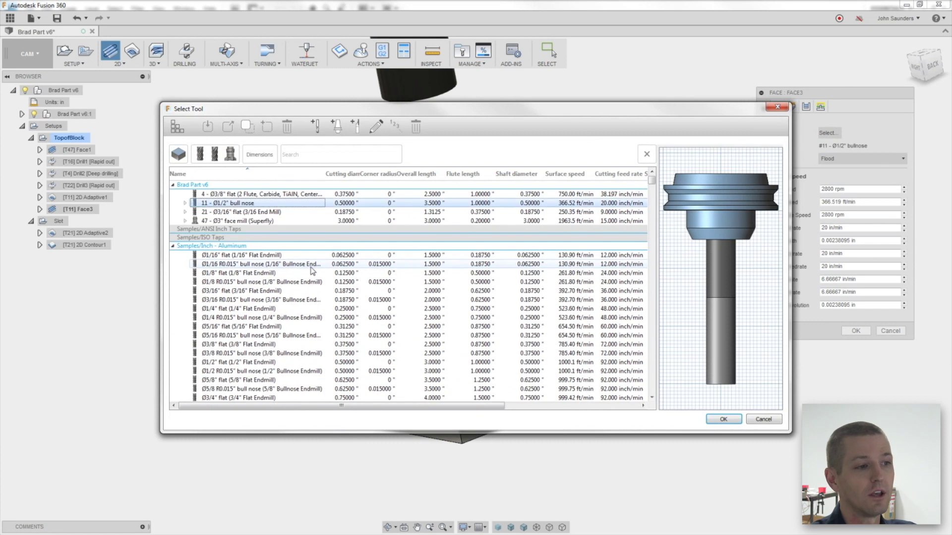
scroll(313, 271, "down", 15)
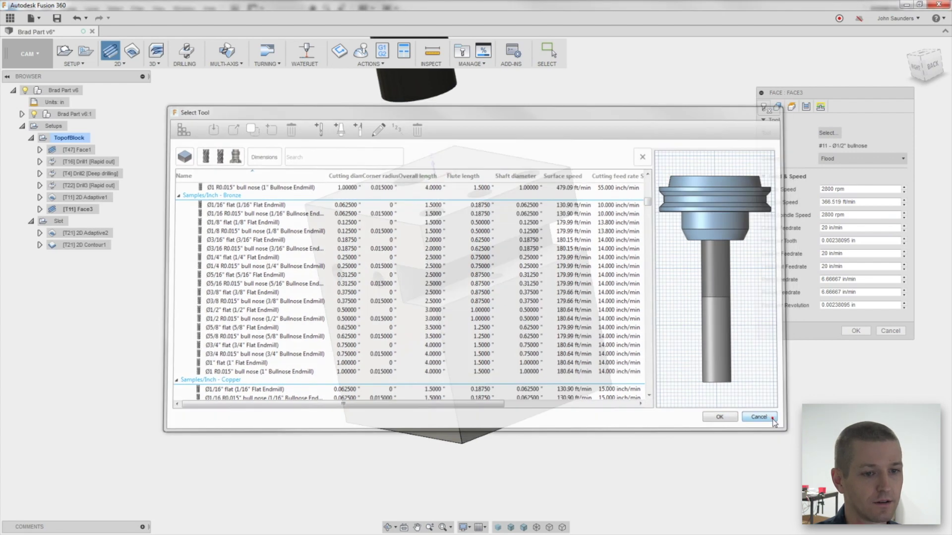
left_click(768, 419)
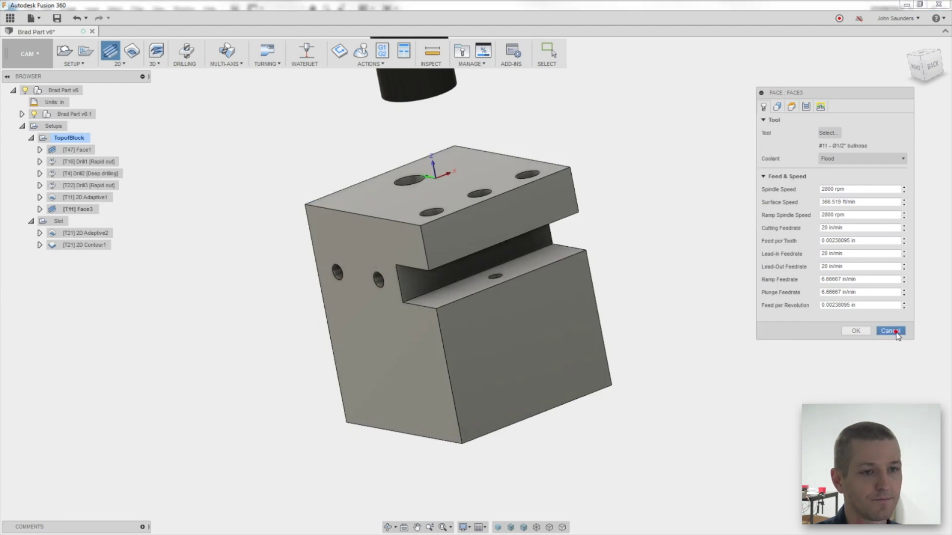
left_click(897, 335)
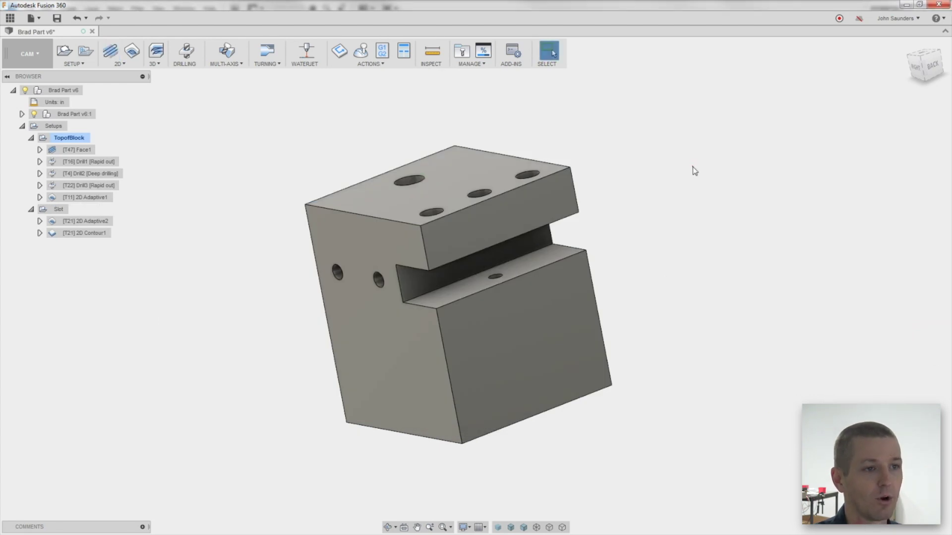
- Disable the Samples and Vendors libraries in the CAM tool library, keeping the Local group enabled
left_click(465, 53)
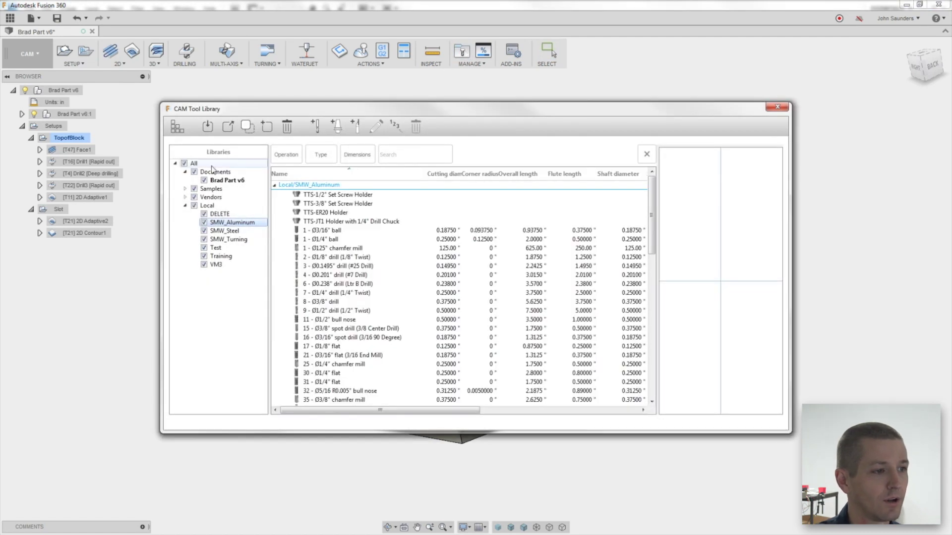
left_click(194, 190)
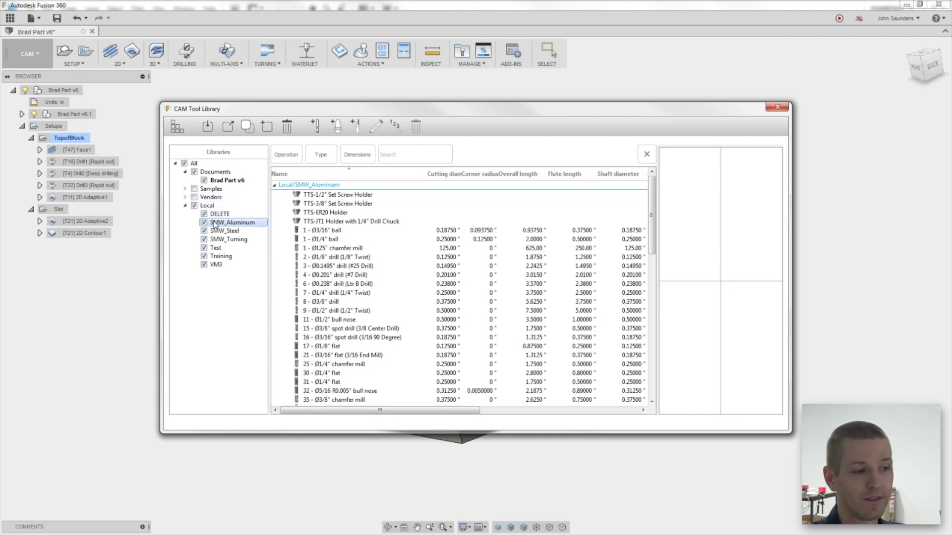
left_click(194, 205)
right_click(215, 206)
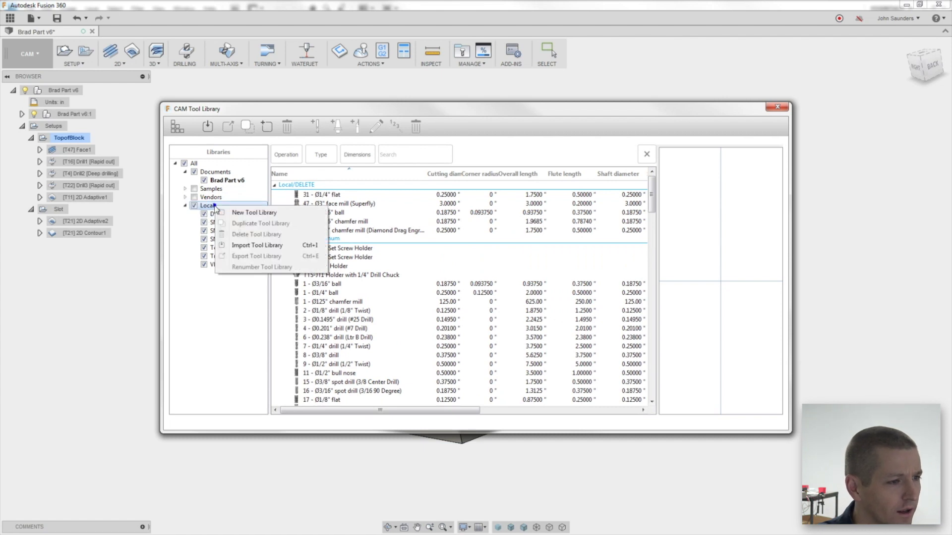
- Disable the local libraries DELETE, SMW_Aluminum, SMW_Steel, SMW_Turning, Test and Training, leaving only VM3 enabled
left_click(205, 217)
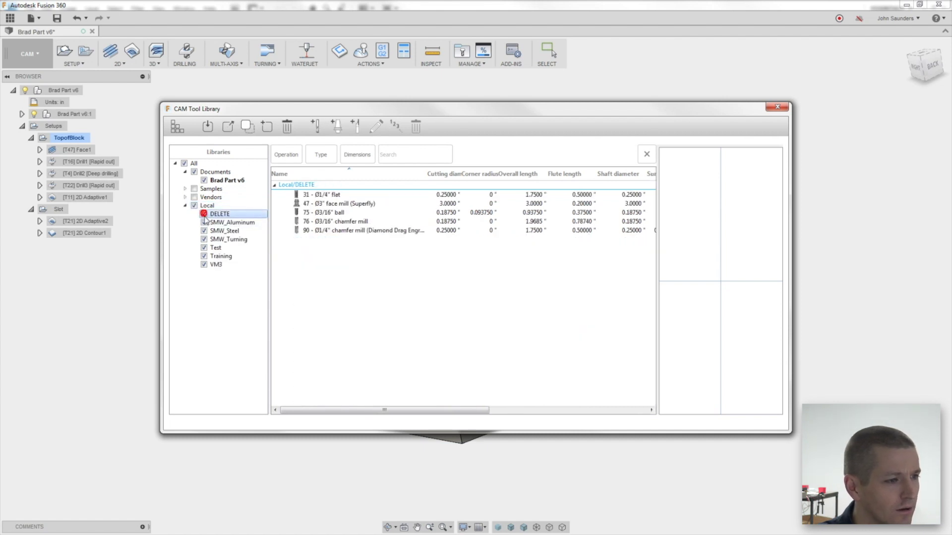
left_click(203, 222)
left_click(204, 231)
left_click(204, 239)
left_click(204, 247)
left_click(204, 264)
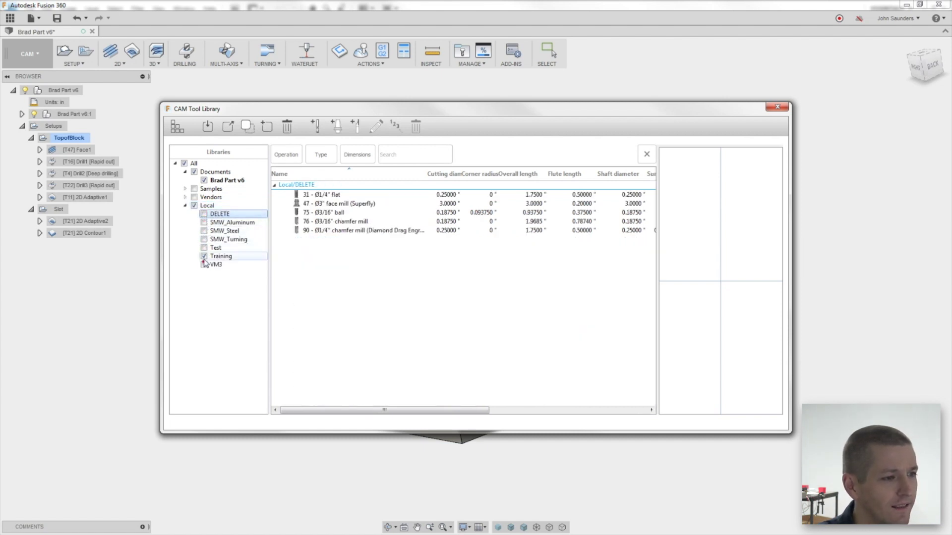
left_click(203, 256)
left_click(204, 264)
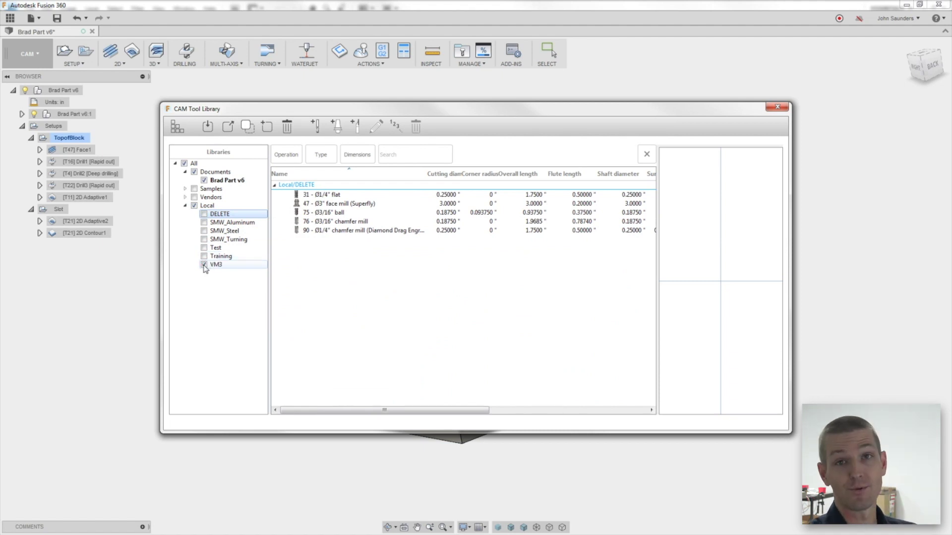
- Enable the SMW_Aluminum library again, display its tools and close the tool library
left_click(204, 222)
left_click(223, 224)
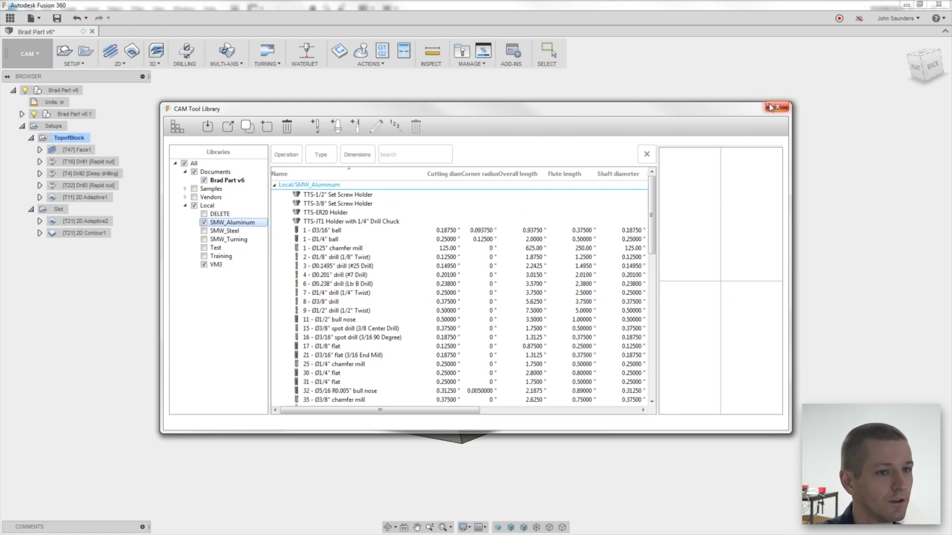
left_click(773, 107)
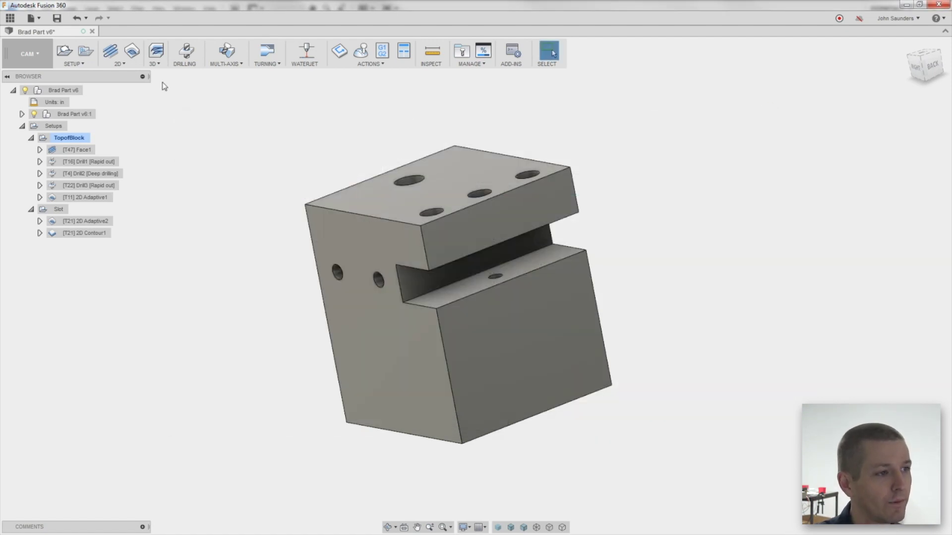
- Start a new Face toolpath and browse the selectable tools from Brad Part v6, SMW_Aluminum and VM3
left_click(121, 63)
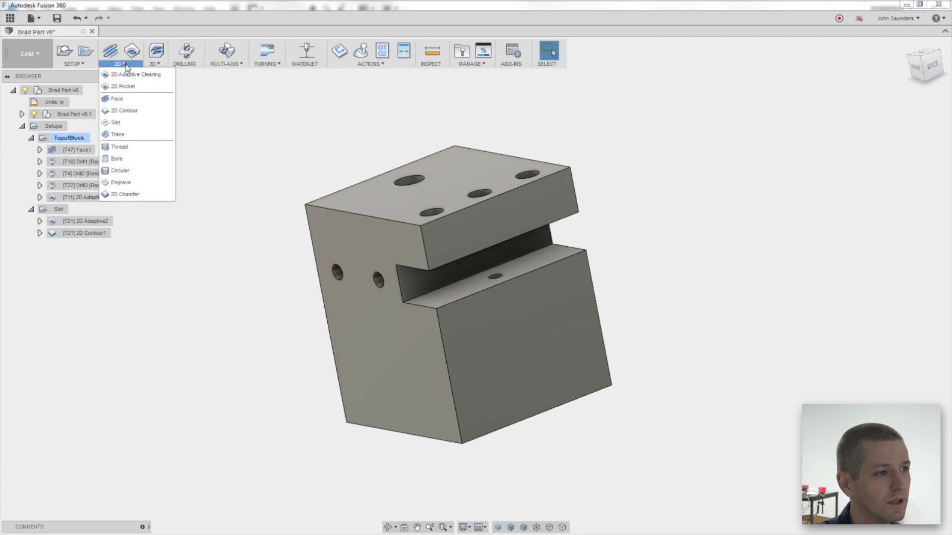
left_click(132, 100)
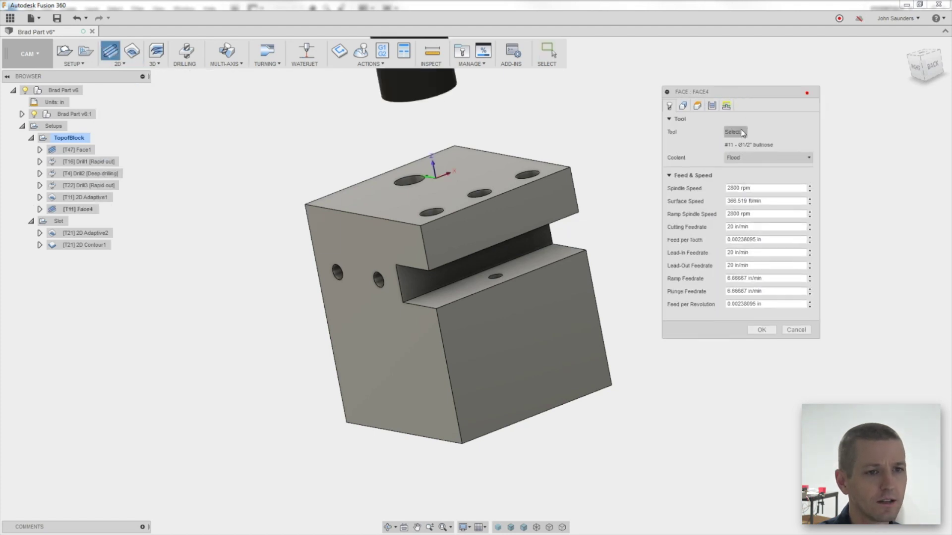
left_click(741, 132)
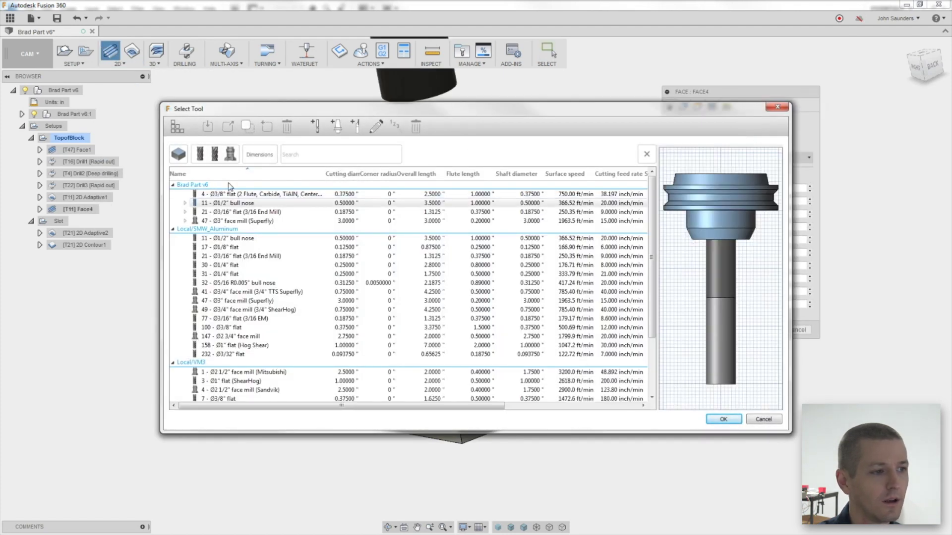
scroll(258, 238, "down", 3)
scroll(286, 293, "up", 3)
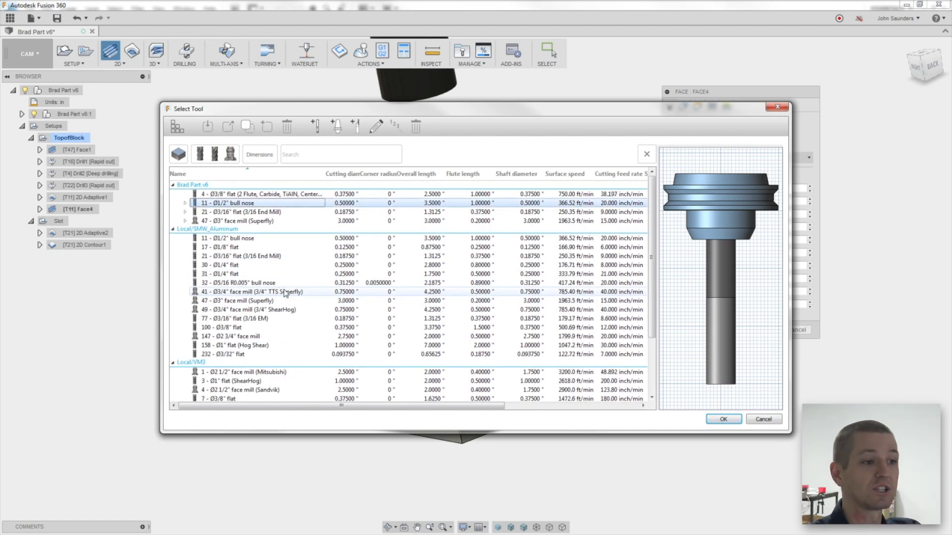
scroll(280, 263, "down", 3)
scroll(279, 261, "up", 3)
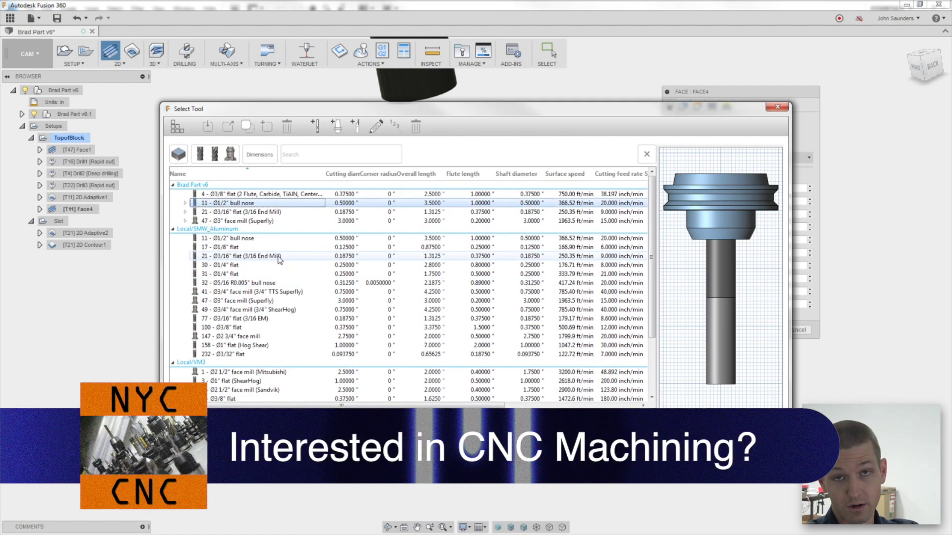
scroll(278, 255, "down", 1)
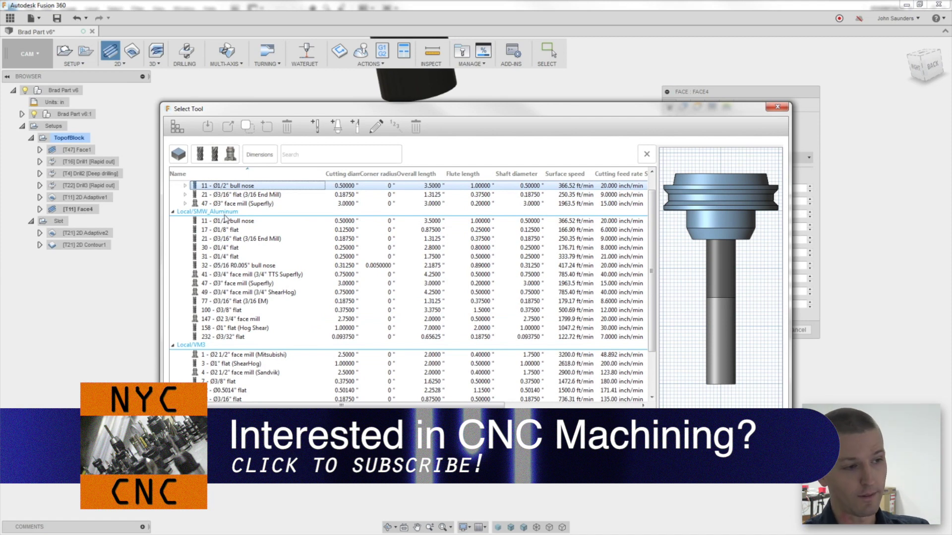
scroll(228, 223, "down", 2)
scroll(243, 307, "up", 2)
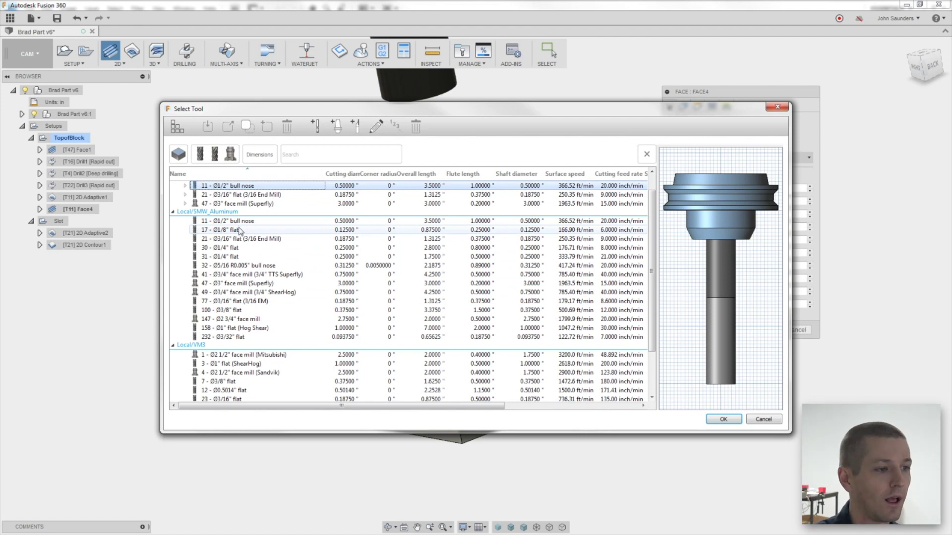
- Assign tool 100, the Ø3/8" flat end mill from SMW_Aluminum, to the Face toolpath and create the toolpath
left_click(227, 214)
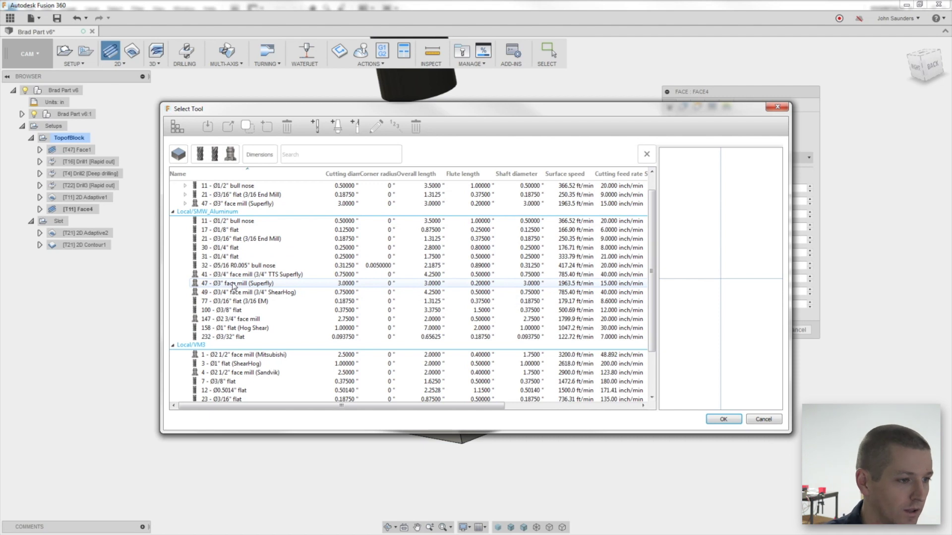
left_click(230, 220)
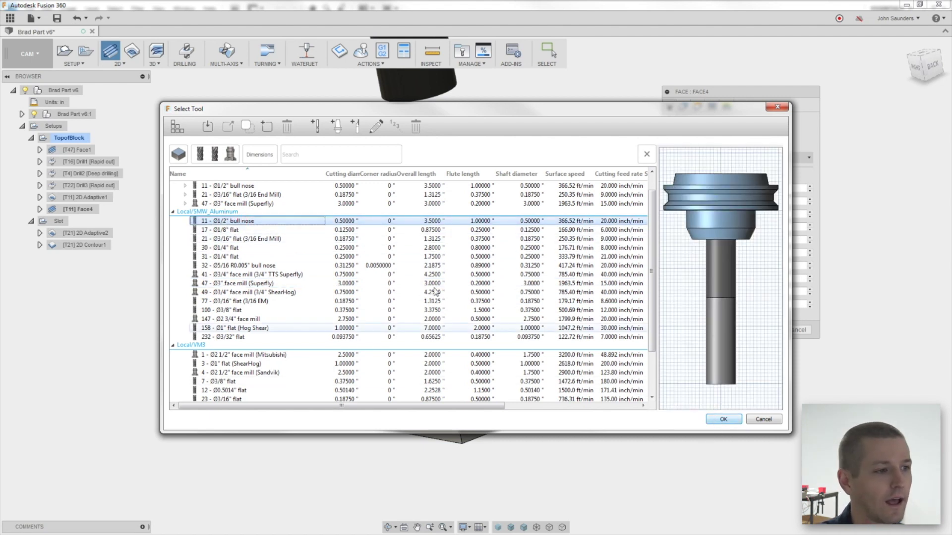
scroll(218, 203, "up", 1)
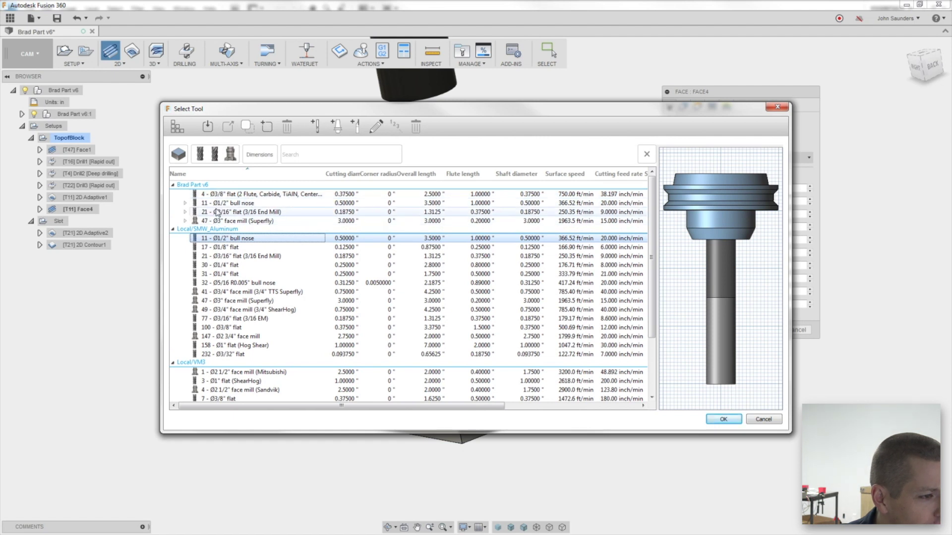
left_click(232, 328)
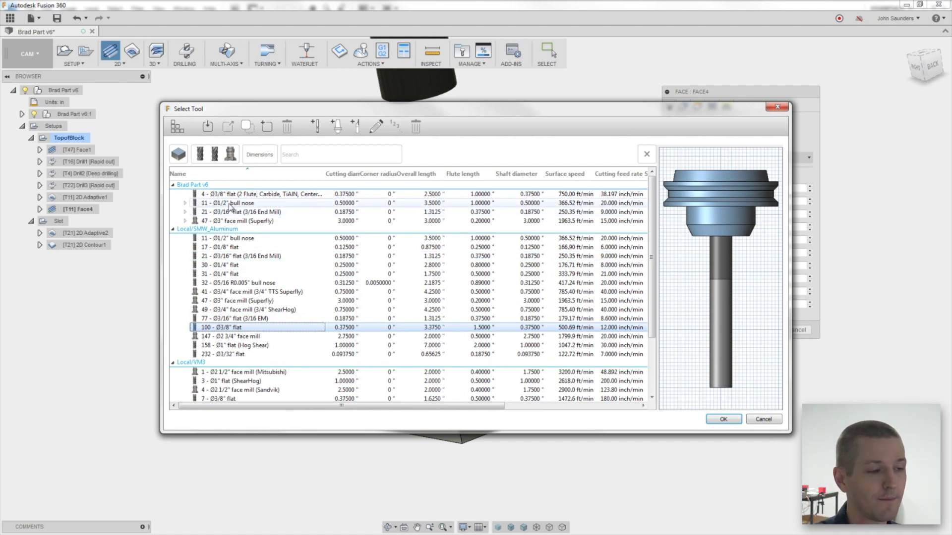
left_click(722, 419)
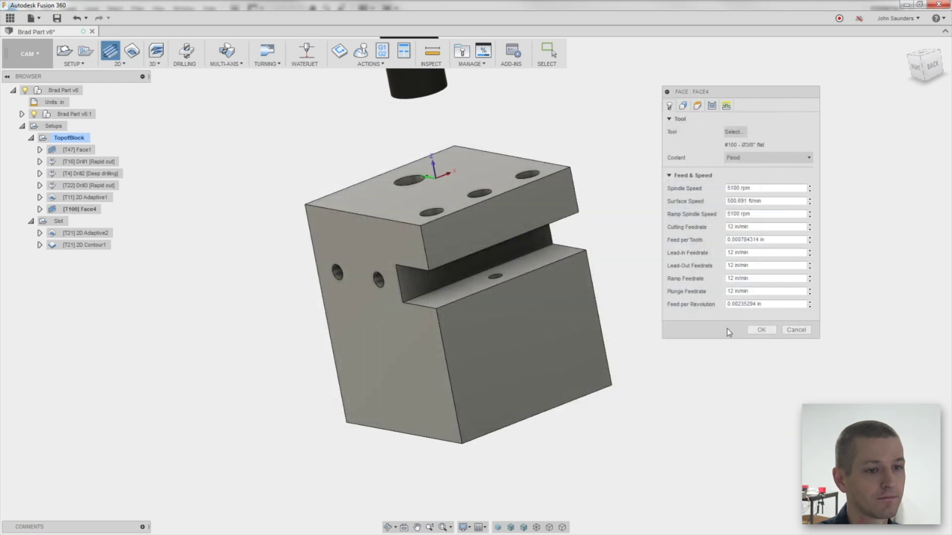
left_click(764, 329)
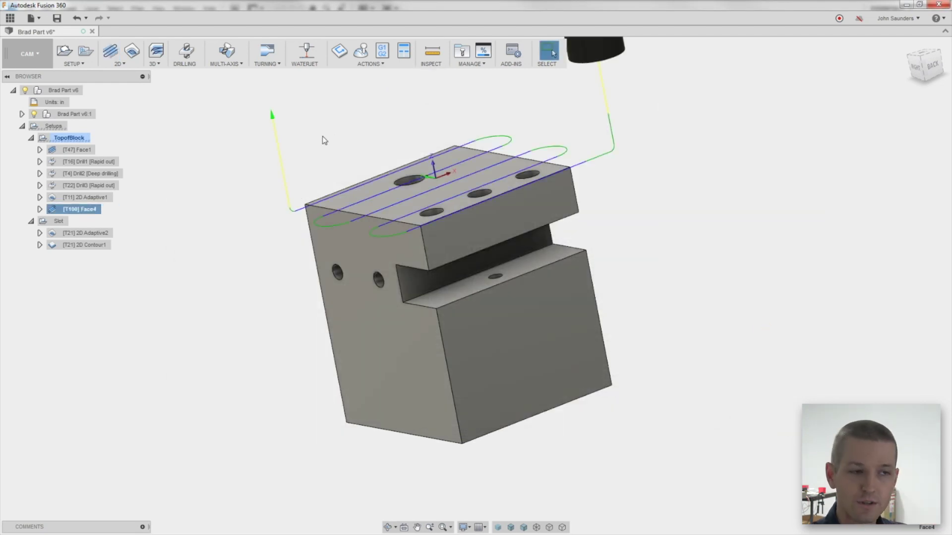
- Review the Brad Part v6 library, collapsing the operations under its tools and previewing the 100 - Ø3/8" flat, and close the tool library
left_click(463, 53)
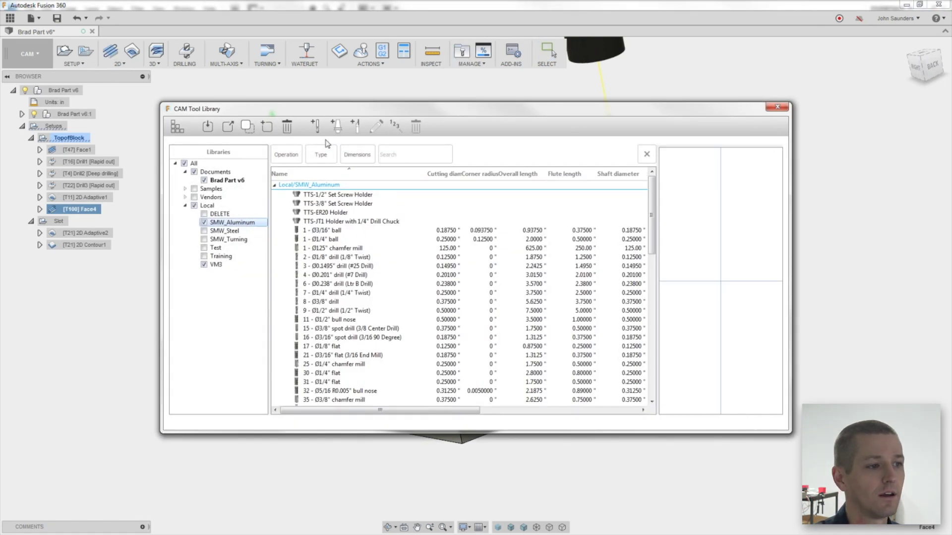
left_click(222, 180)
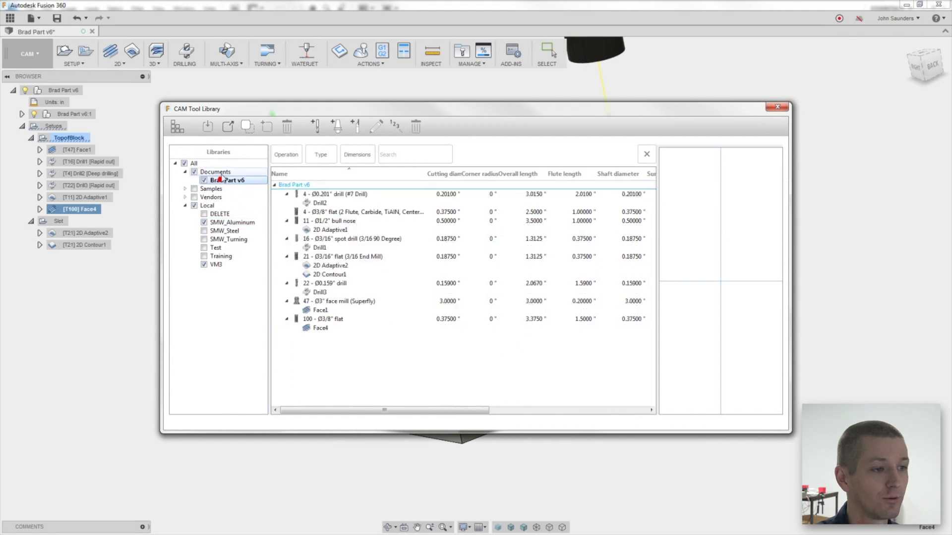
left_click(287, 194)
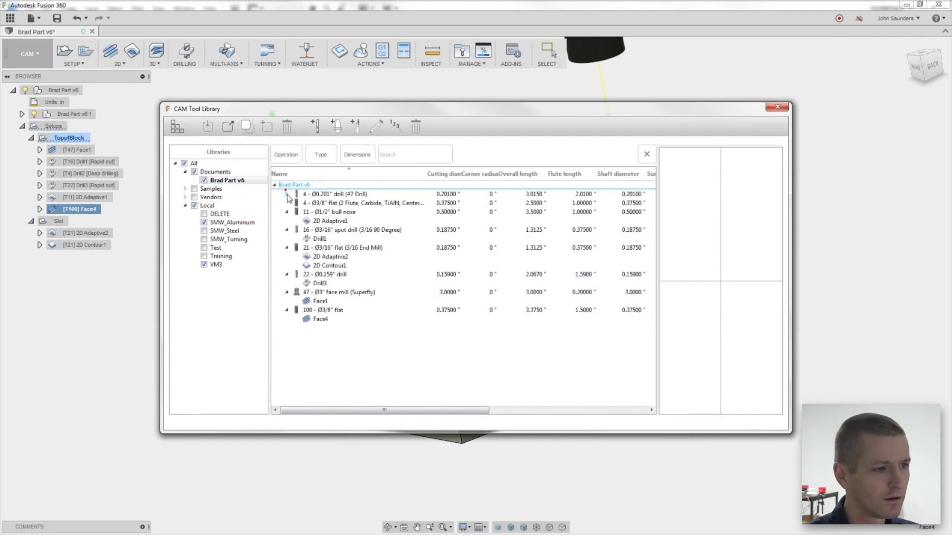
left_click(286, 211)
left_click(287, 220)
left_click(287, 229)
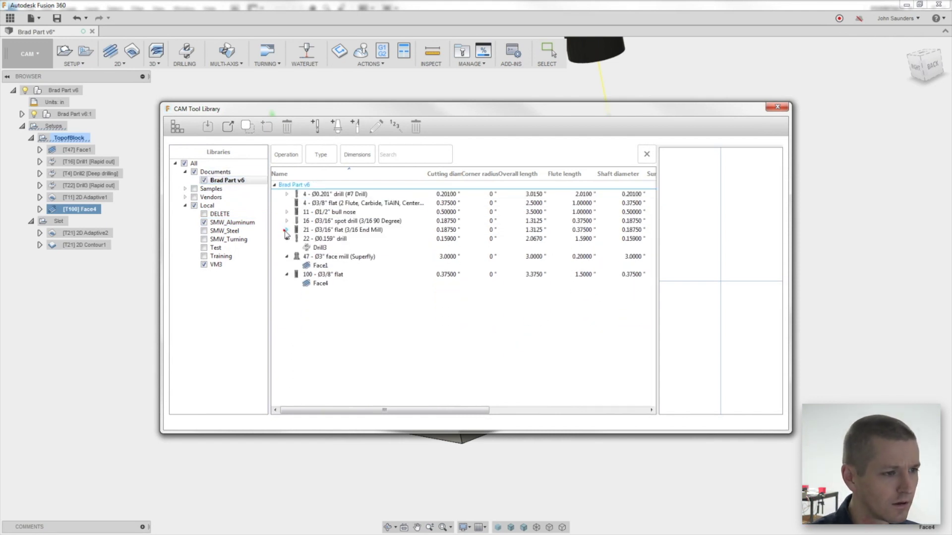
left_click(286, 239)
left_click(286, 248)
left_click(287, 256)
left_click(328, 256)
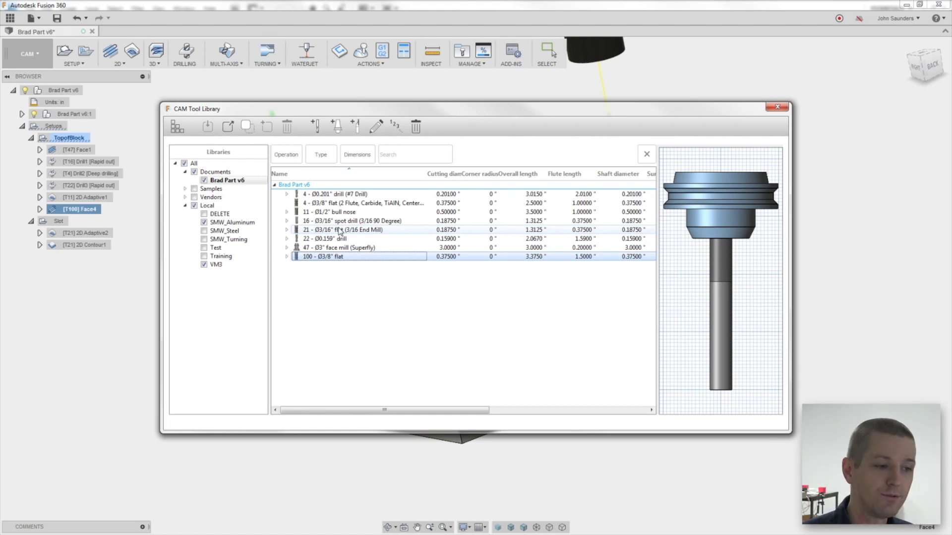
left_click(776, 107)
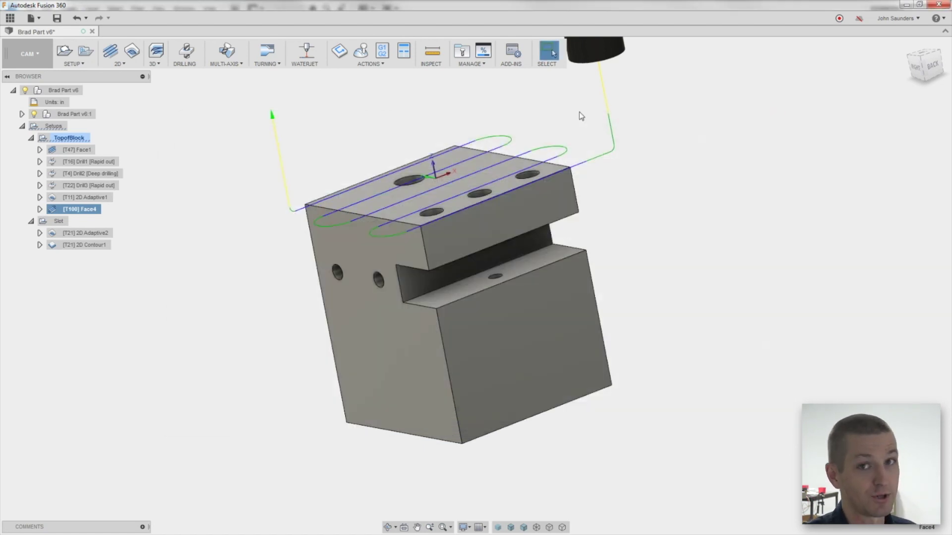
- Open the Face4 toolpath for editing, check its spindle speed and bring up its tool selection
right_click(91, 211)
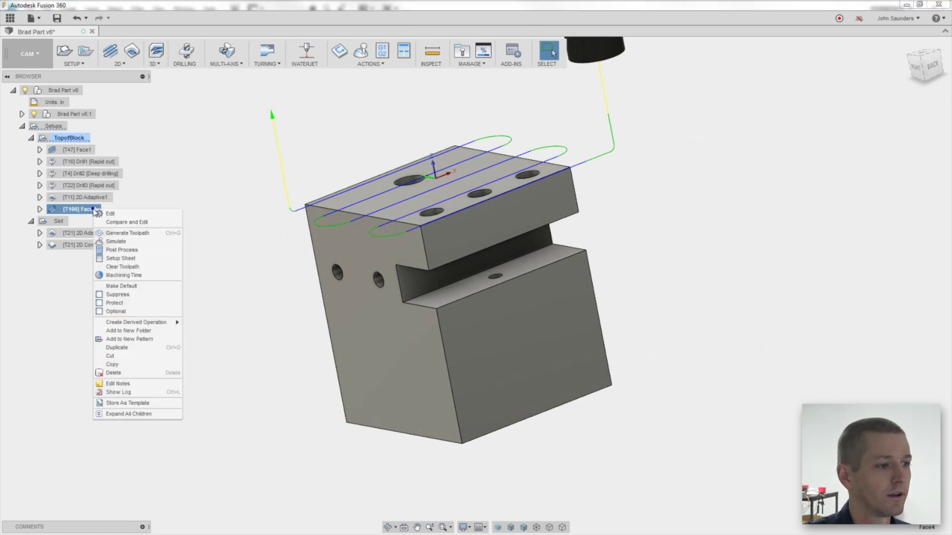
left_click(111, 214)
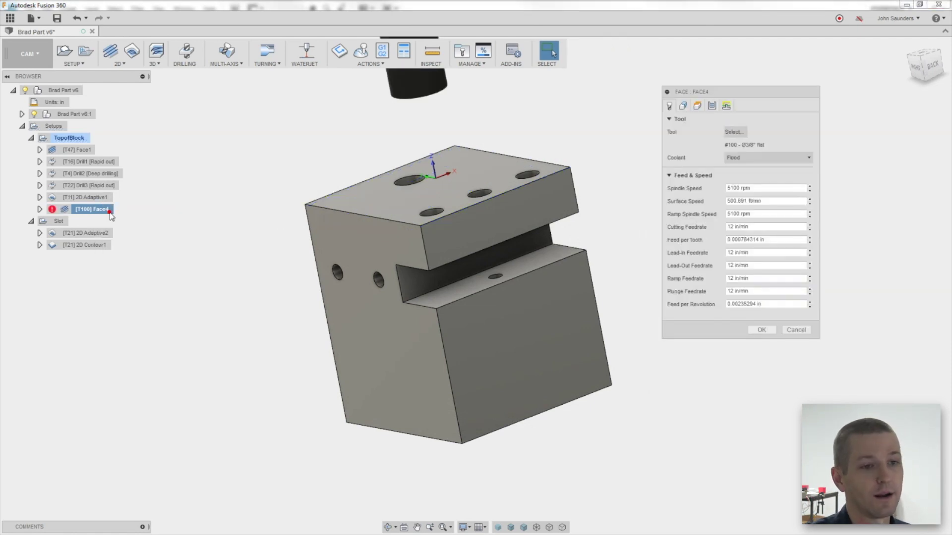
left_click(761, 187)
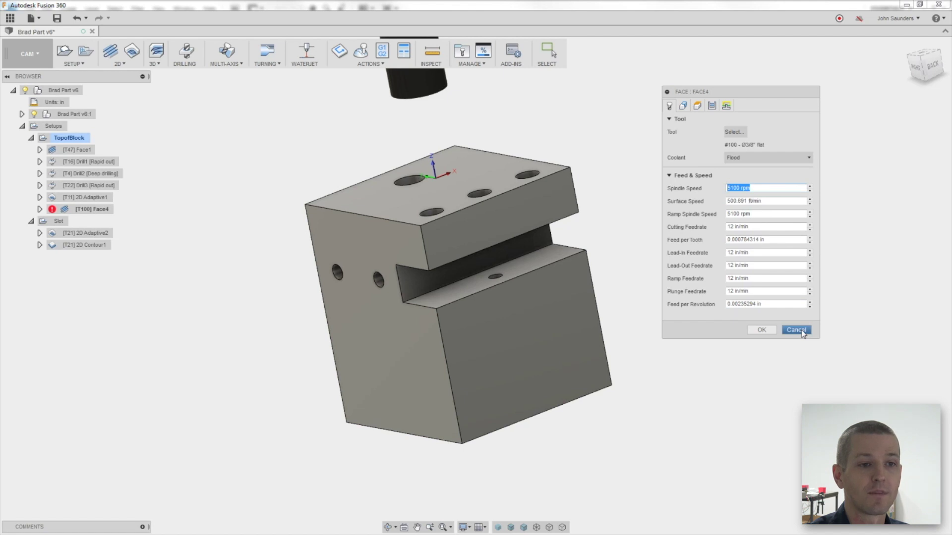
left_click(734, 133)
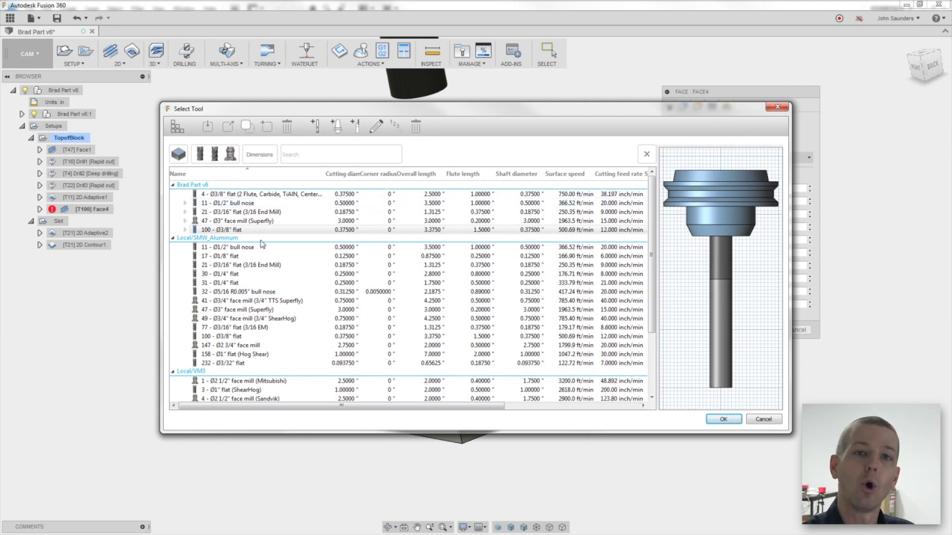
- Compare the 100 - Ø3/8" flat in the Brad Part v6 library with its counterpart in SMW_Aluminum
left_click(242, 231)
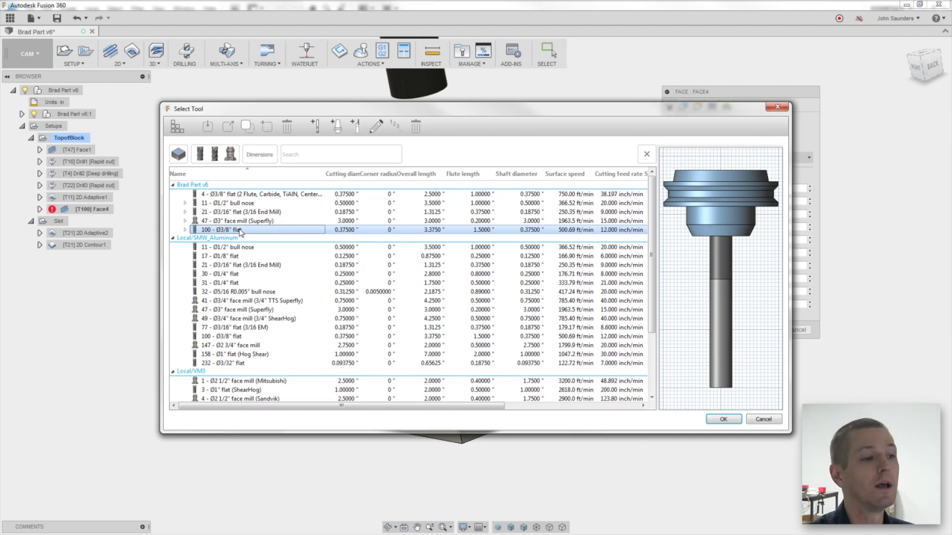
scroll(233, 258, "down", 2)
scroll(213, 298, "up", 2)
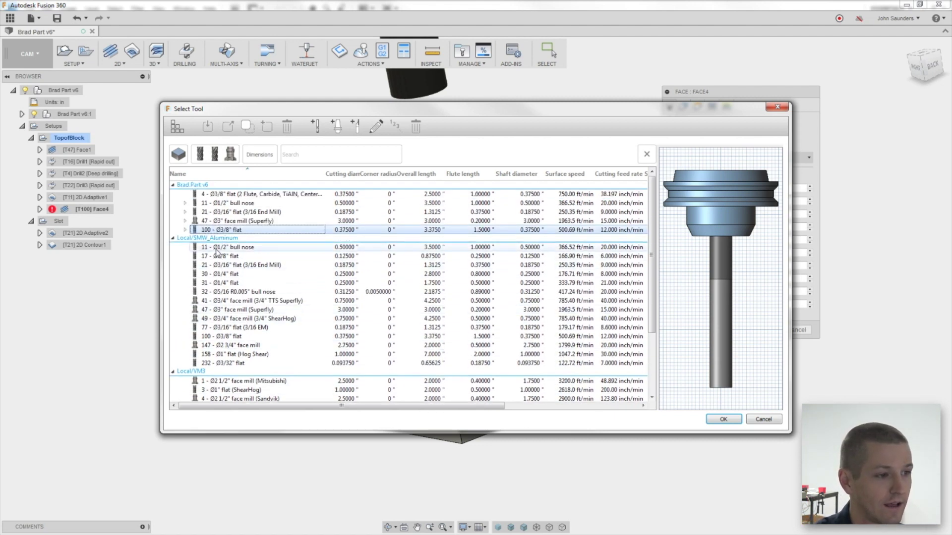
left_click(213, 337)
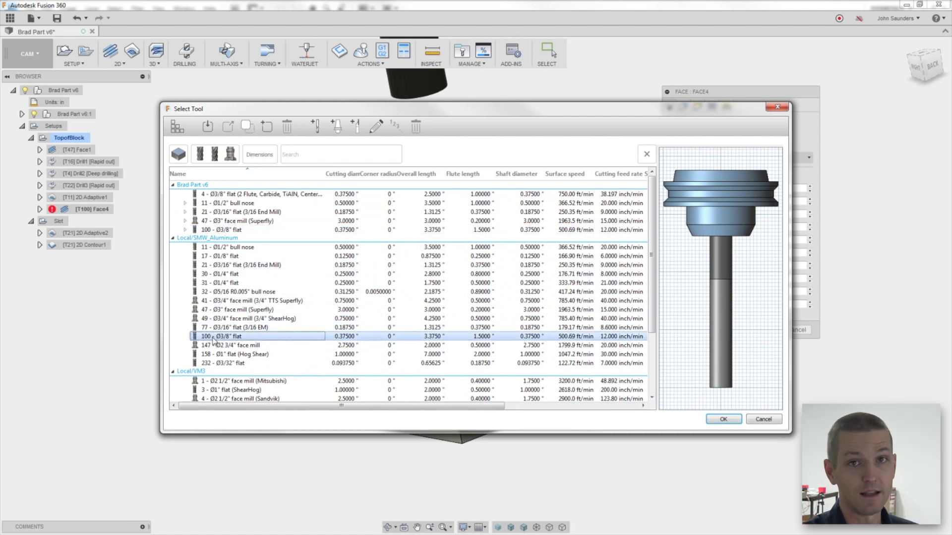
- Edit the 100 - Ø3/8" flat in Brad Part v6, setting its spindle speed and ramp spindle speed to 1000 rpm
left_click(242, 230)
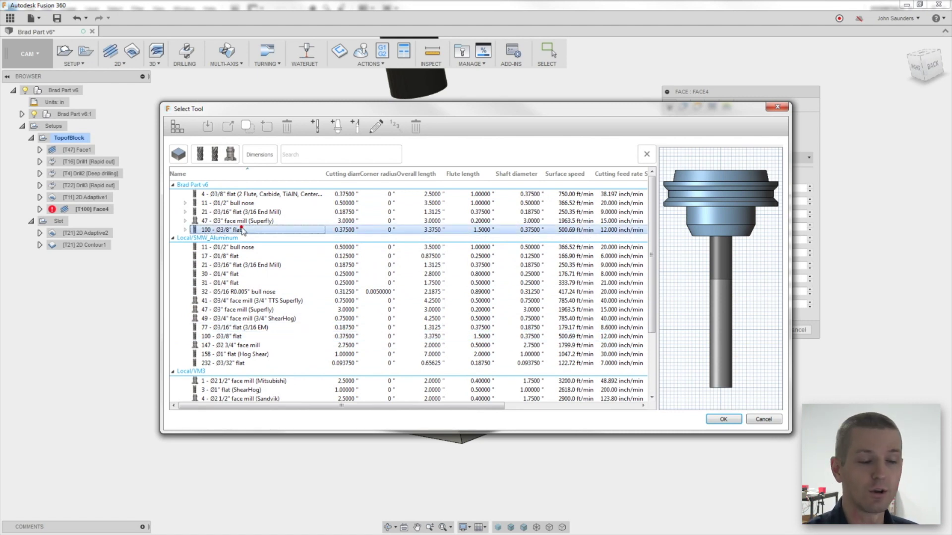
right_click(209, 231)
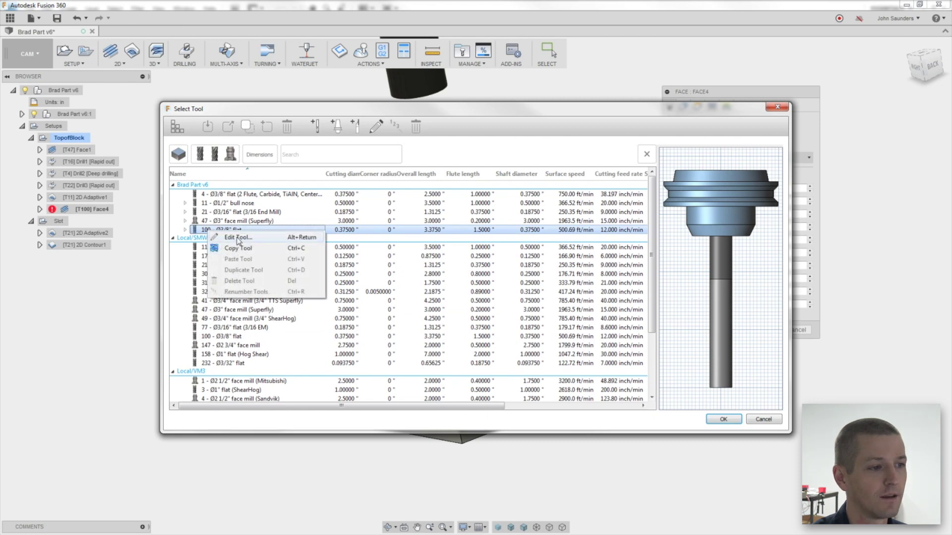
left_click(238, 239)
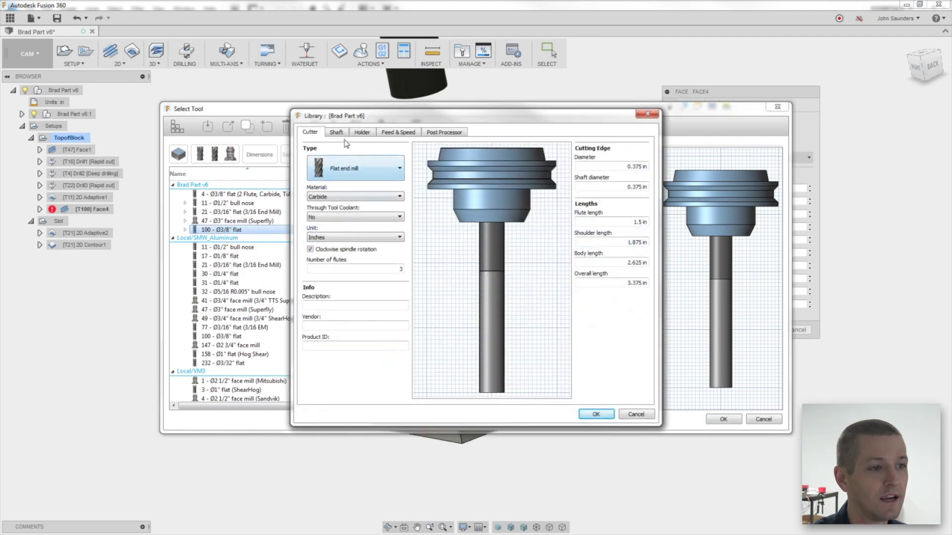
left_click(391, 133)
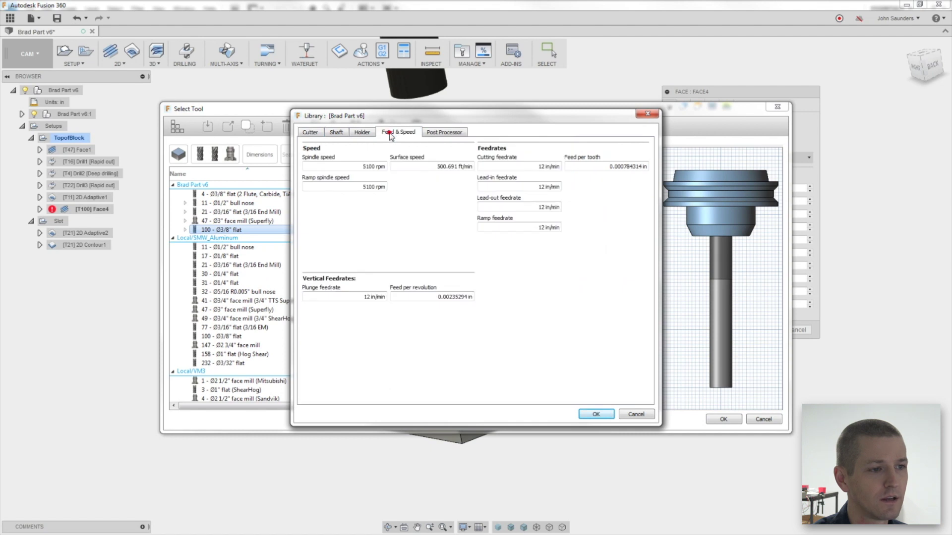
left_click(353, 164)
type("100")
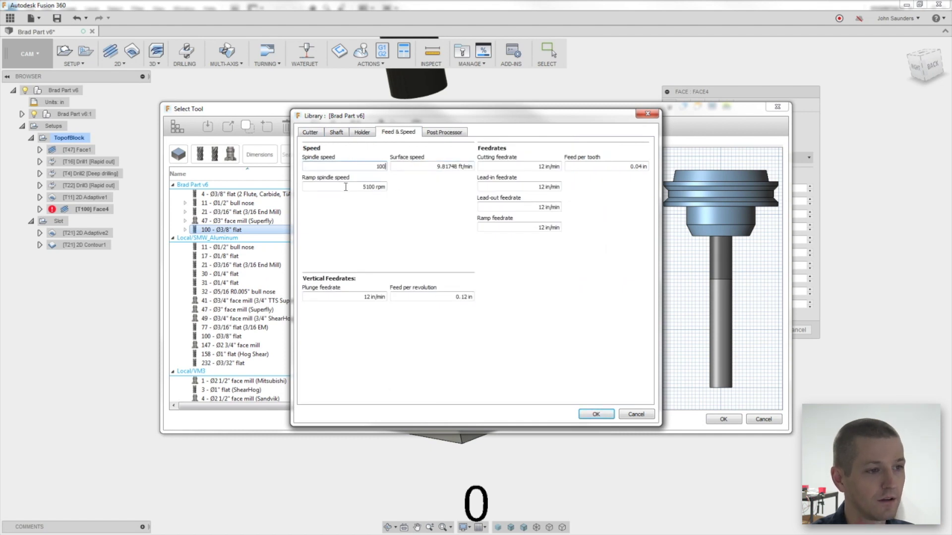
left_click(345, 186)
triple_click(345, 186)
type("1000")
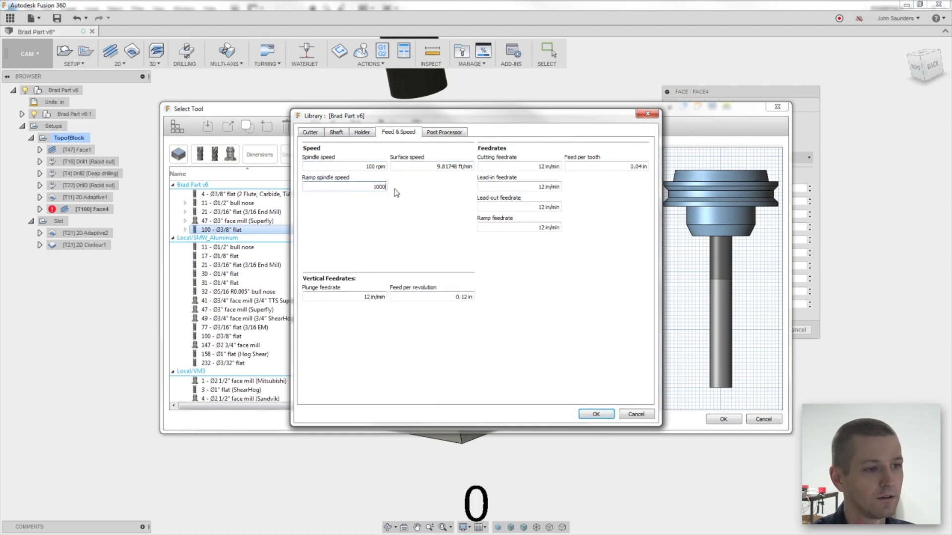
left_click(369, 164)
type("0")
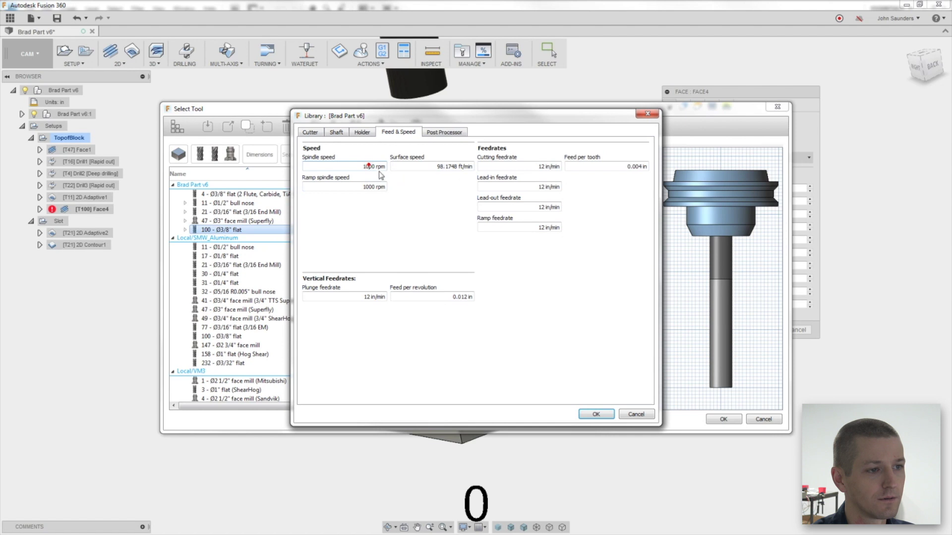
- Save the tool edit, override Face4's feeds and speeds with the tool's values, and accept the updated Face toolpath
left_click(595, 414)
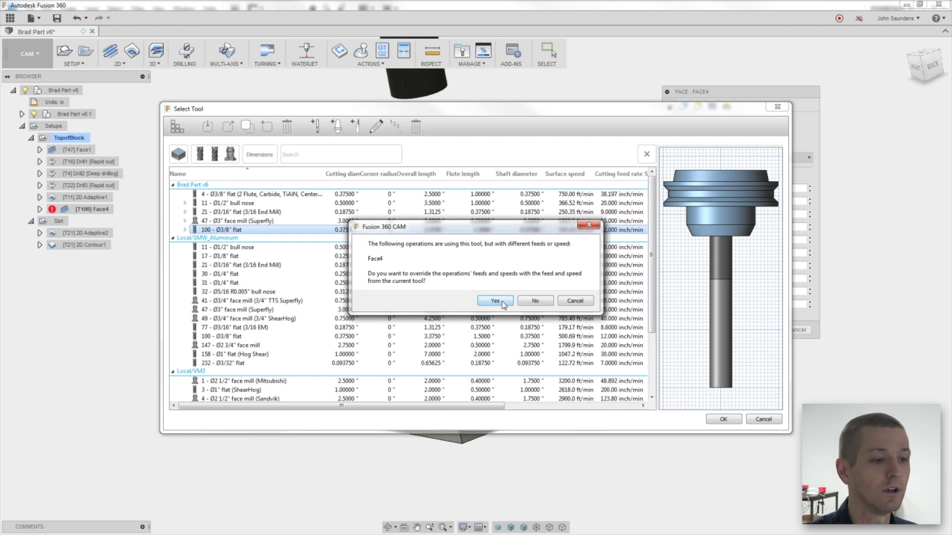
left_click(503, 304)
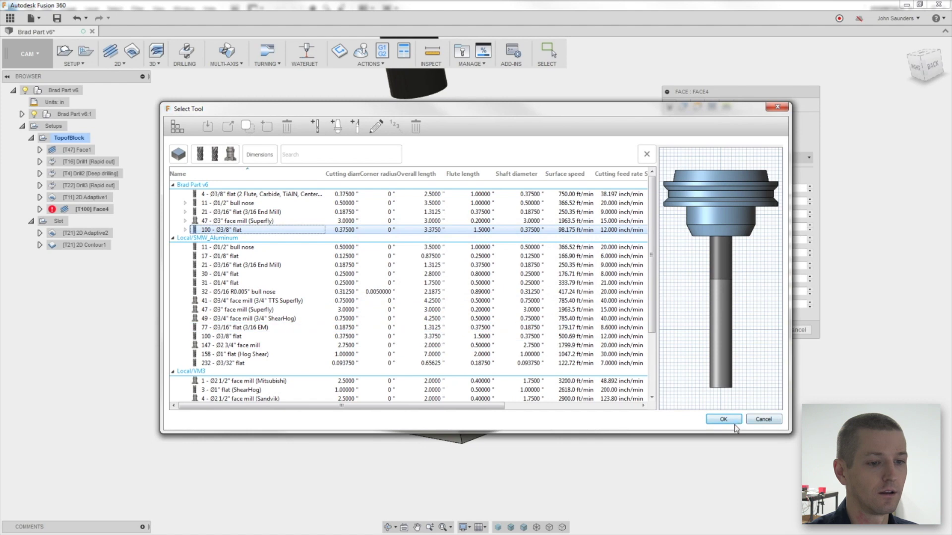
left_click(723, 418)
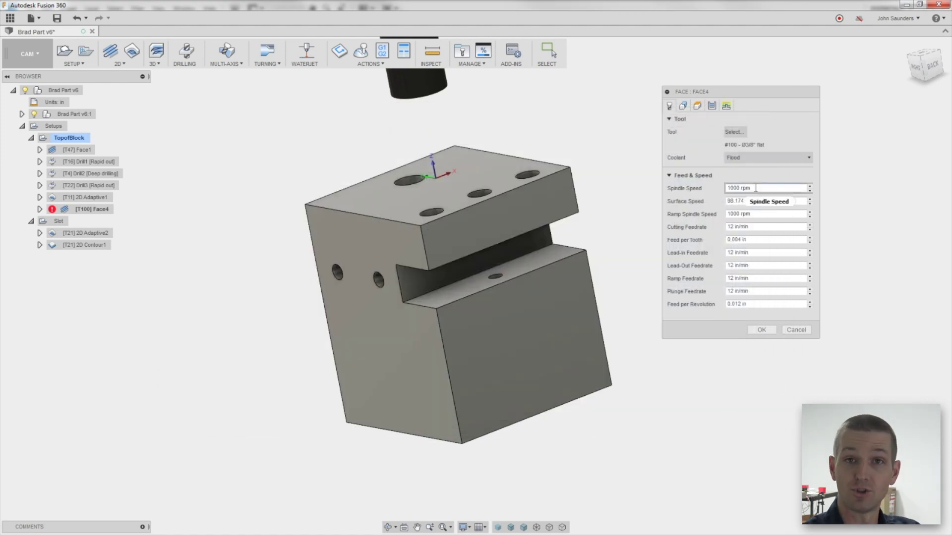
left_click(757, 330)
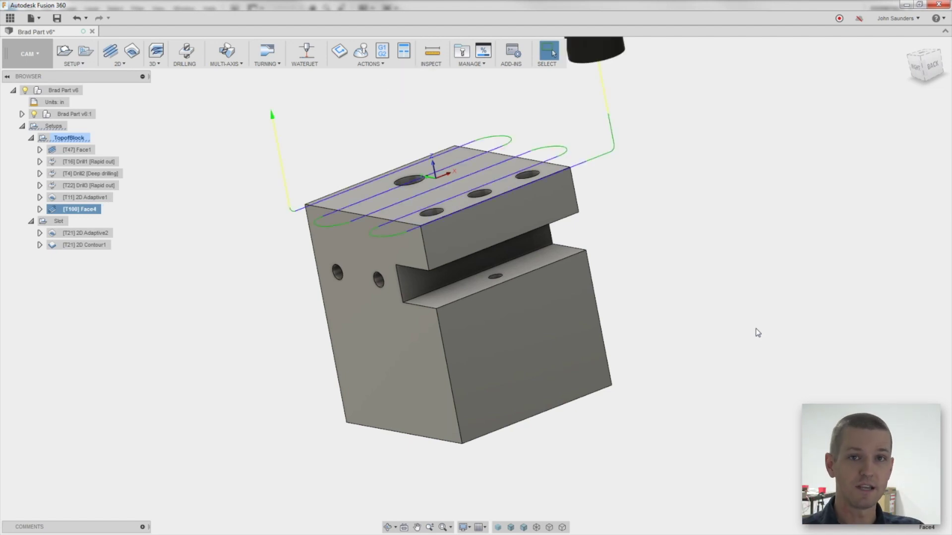
- Try a spindle speed of 1100 rpm for tool 100 in the Brad Part v6 library, cancel the edit and close the tool library
left_click(471, 56)
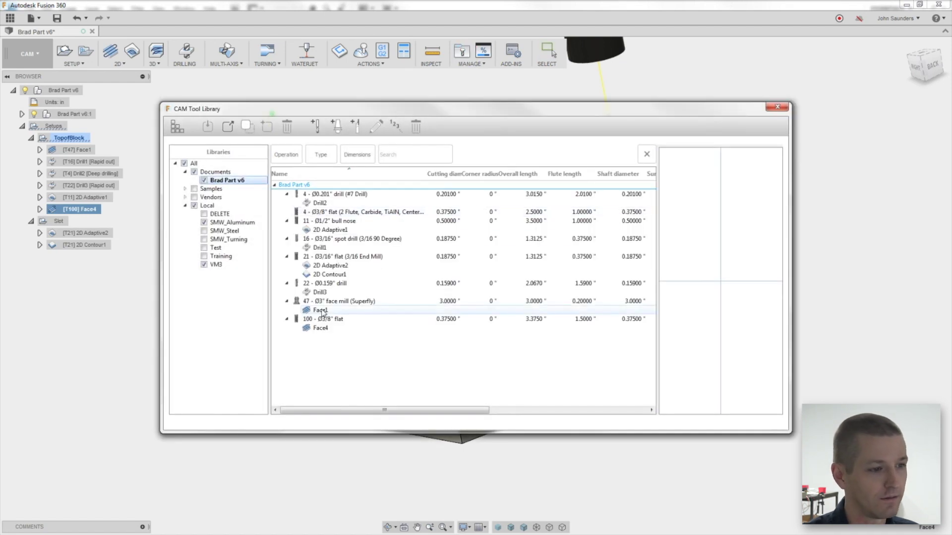
right_click(320, 320)
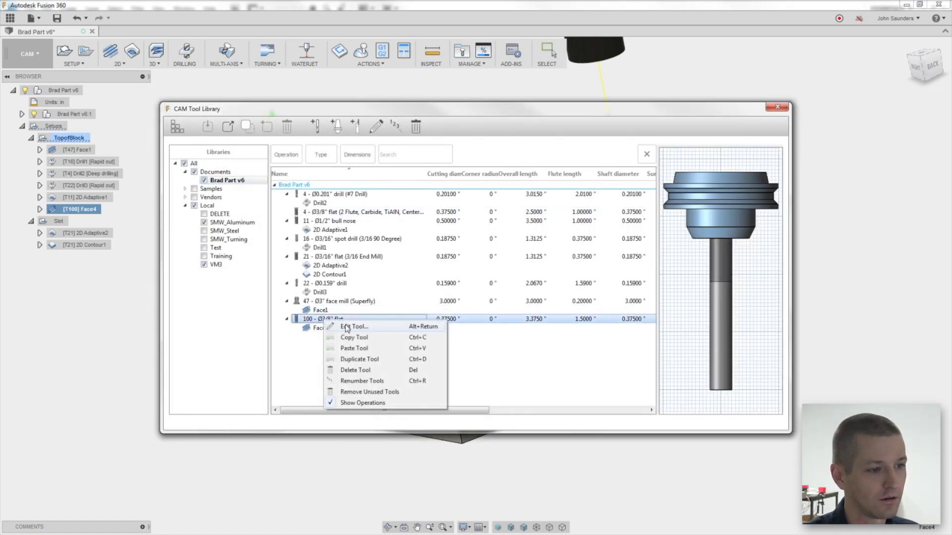
left_click(345, 324)
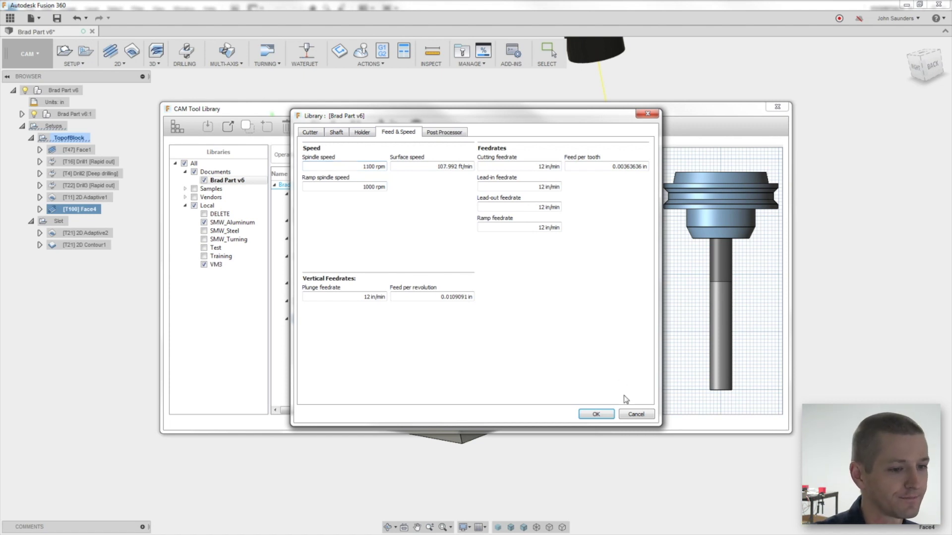
left_click(636, 415)
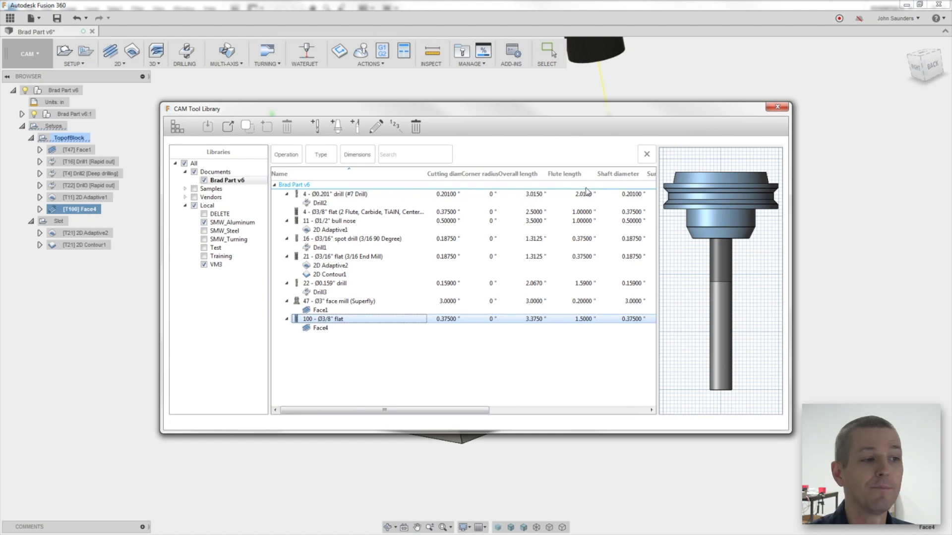
left_click(777, 107)
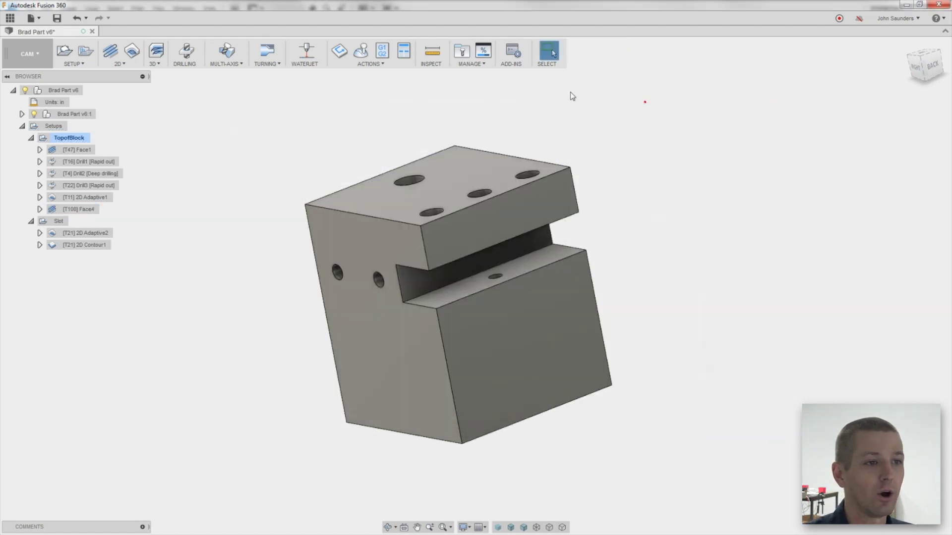
- Reopen the tool library and compare the tools listed in Brad Part v6 with the full SMW_Aluminum list
left_click(461, 53)
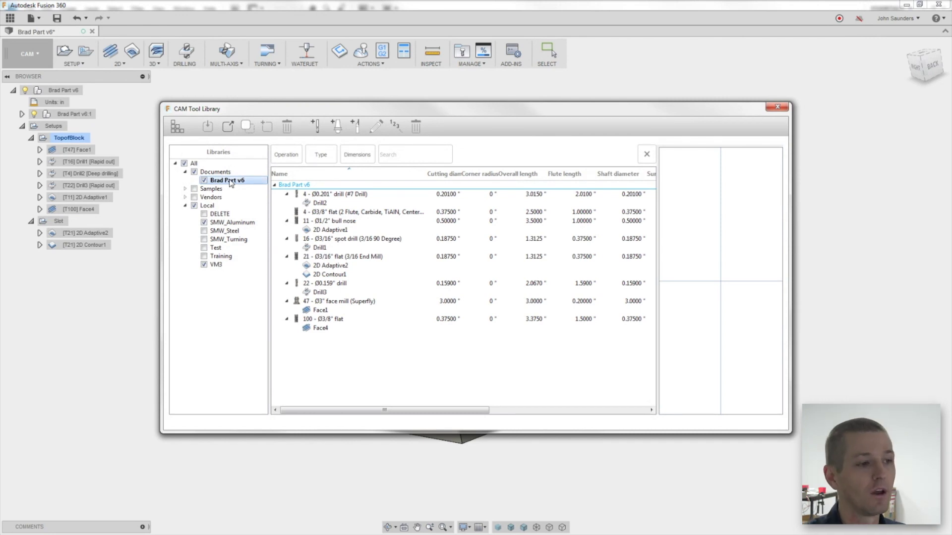
left_click(232, 223)
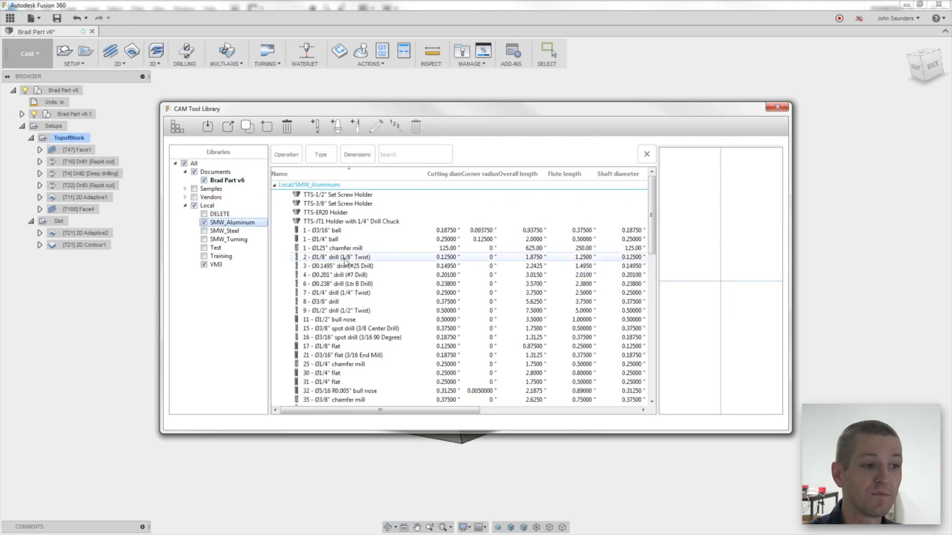
left_click(346, 259)
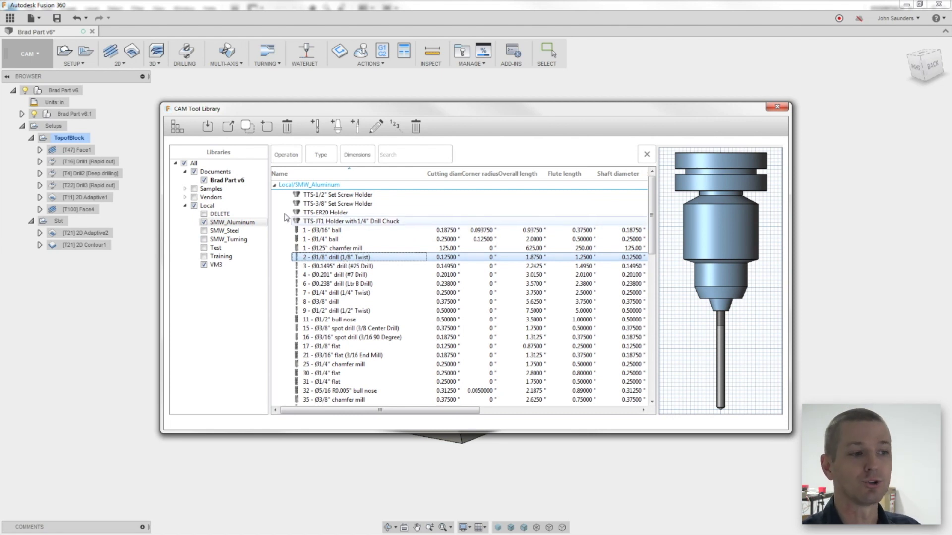
left_click(233, 180)
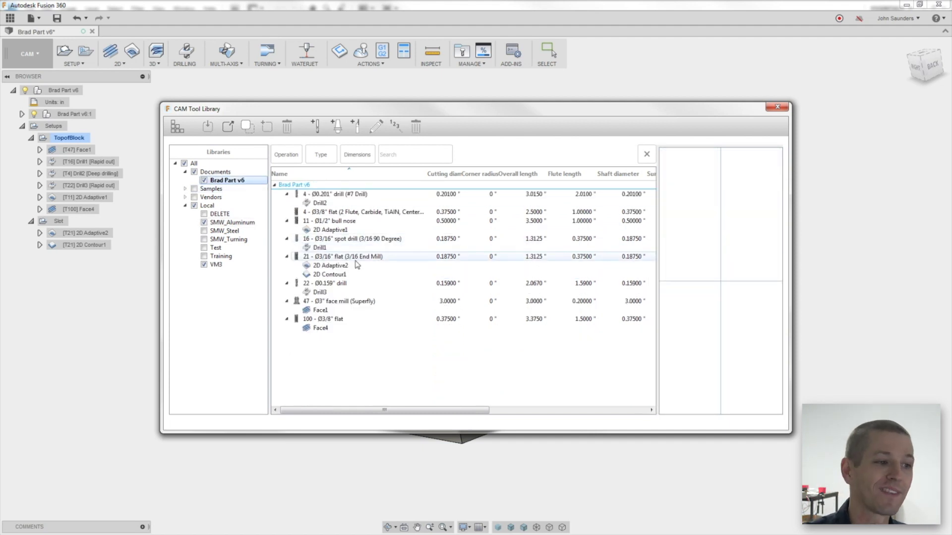
left_click(227, 222)
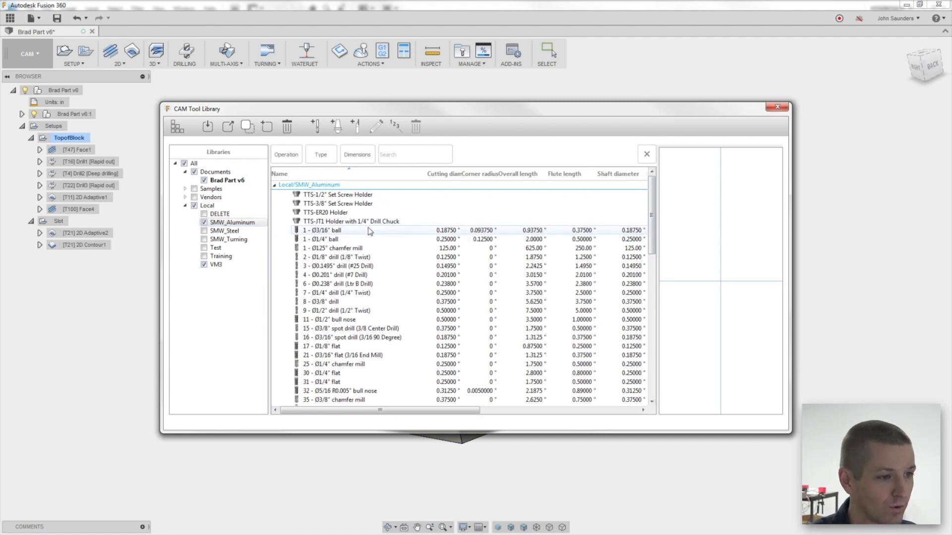
scroll(370, 241, "down", 1)
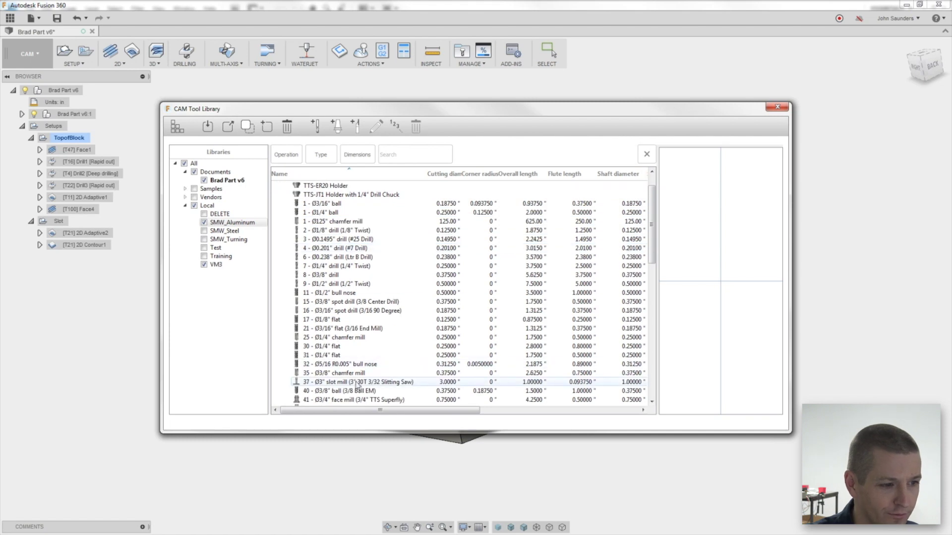
scroll(355, 388, "down", 20)
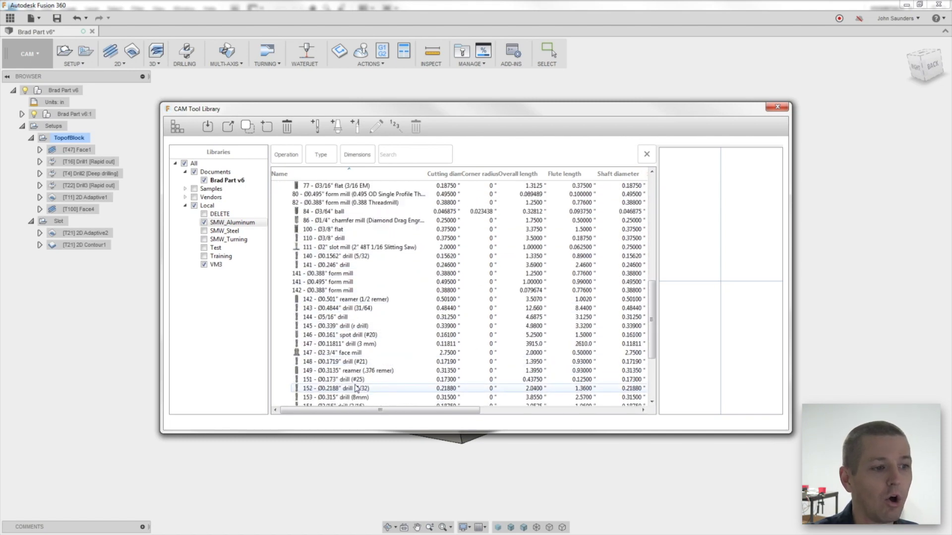
scroll(355, 388, "down", 1)
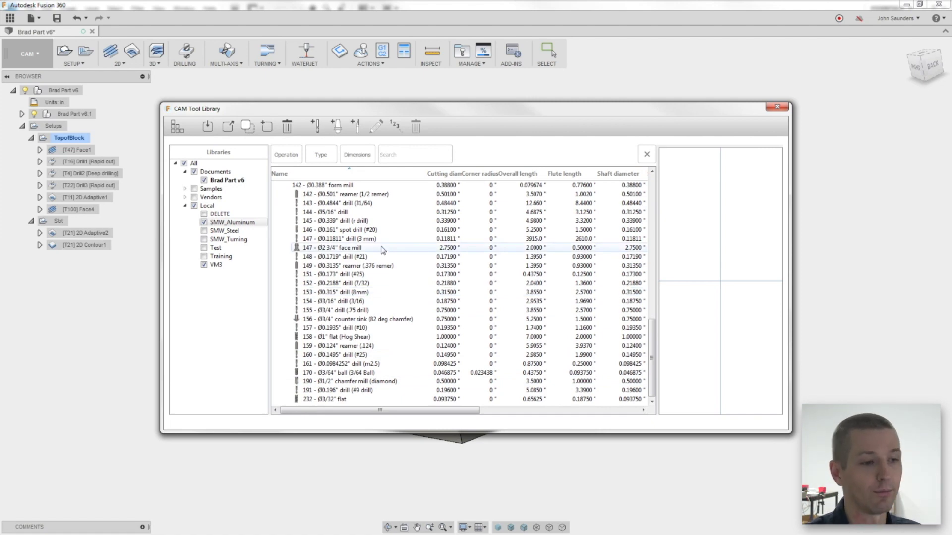
scroll(382, 249, "up", 5)
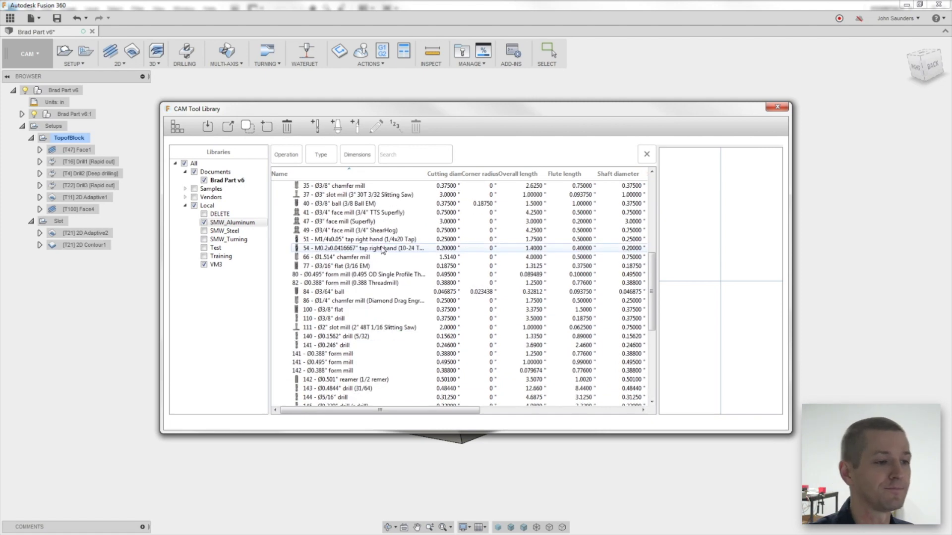
- Create a new milling tool in the Brad Part v6 library with the type Flat end mill
left_click(228, 181)
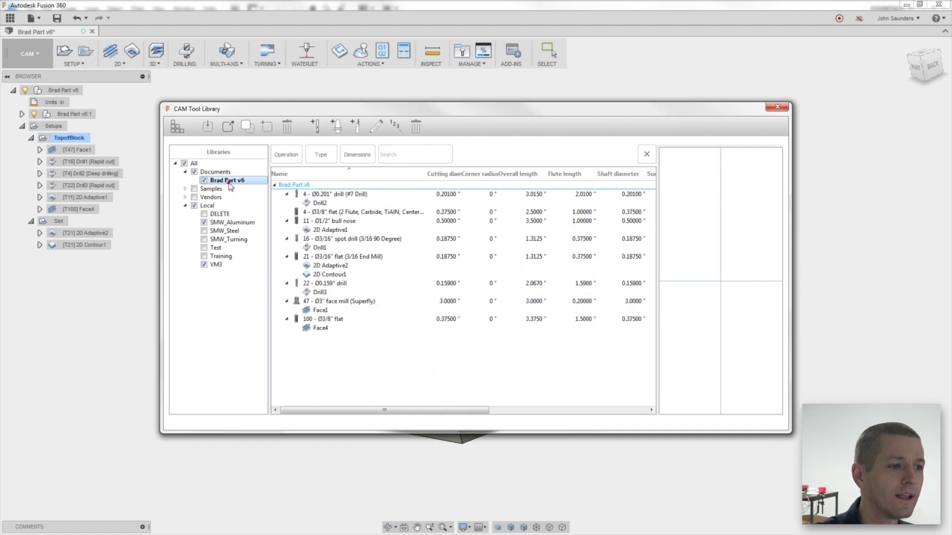
left_click(316, 126)
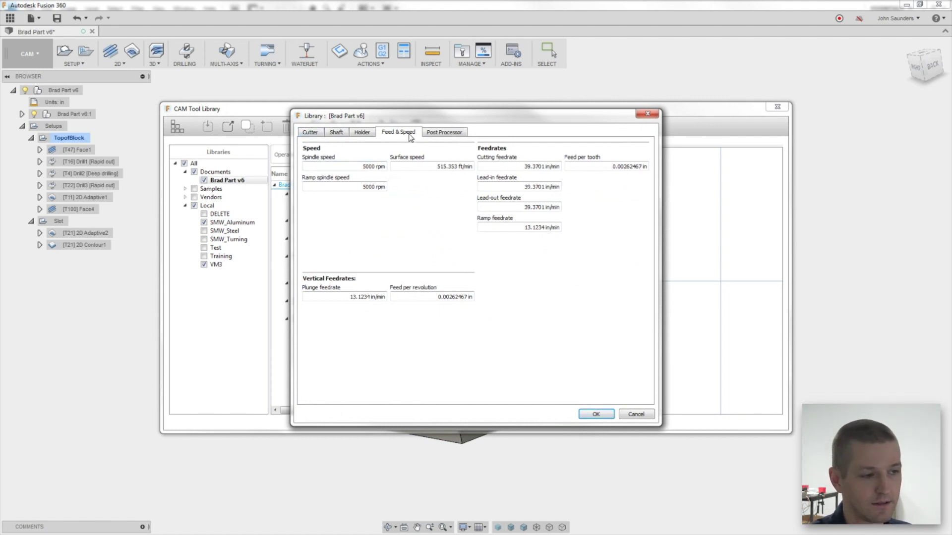
left_click(311, 132)
left_click(350, 169)
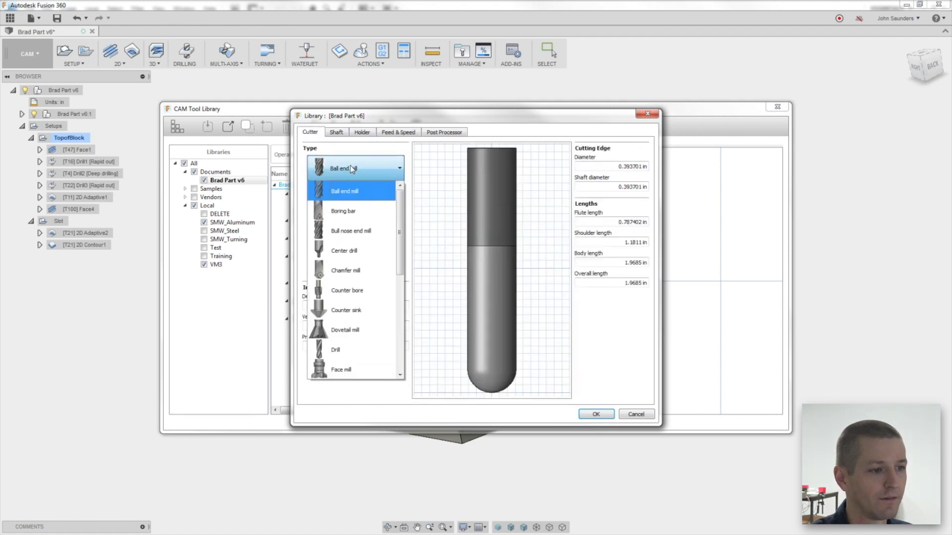
scroll(348, 268, "down", 1)
left_click(347, 335)
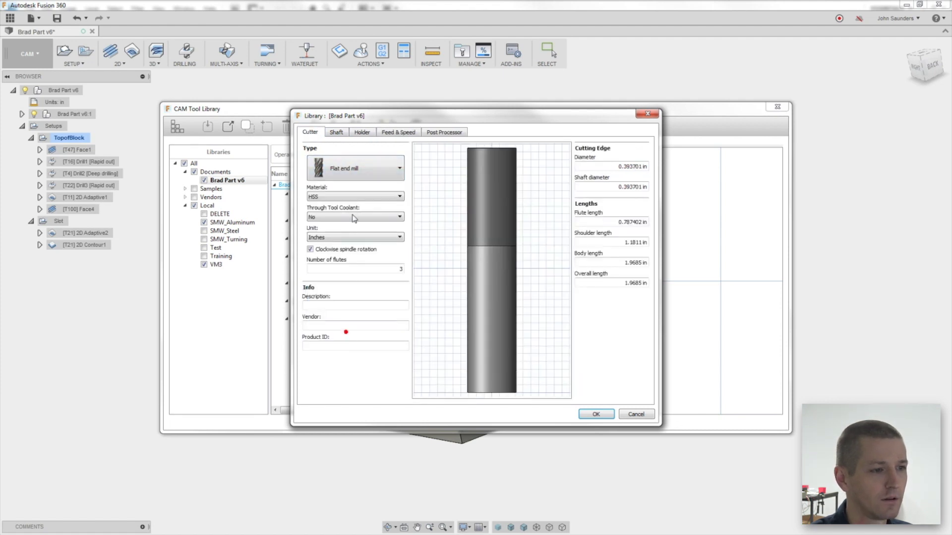
- Set the new end mill's material to Carbide and its number of flutes to 3
left_click(353, 197)
left_click(346, 224)
left_click(346, 219)
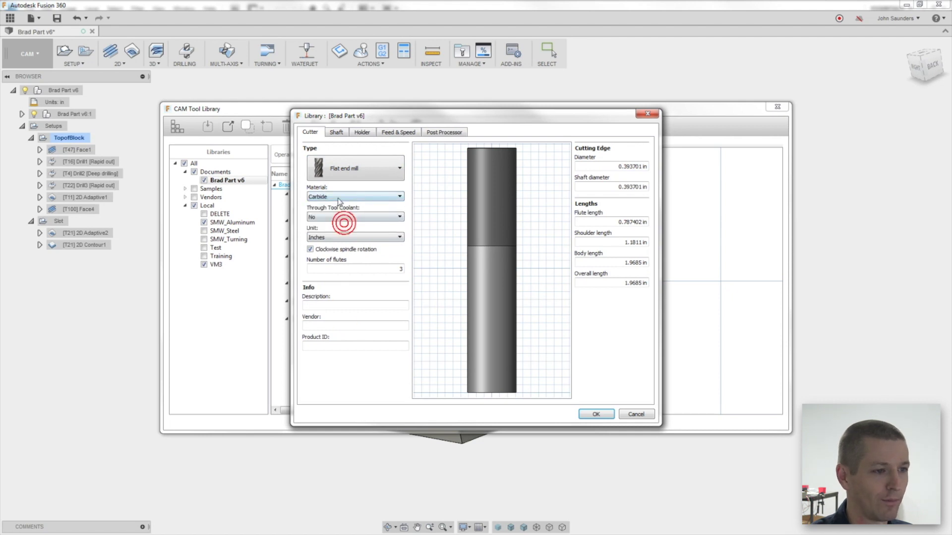
left_click(368, 269)
type("3")
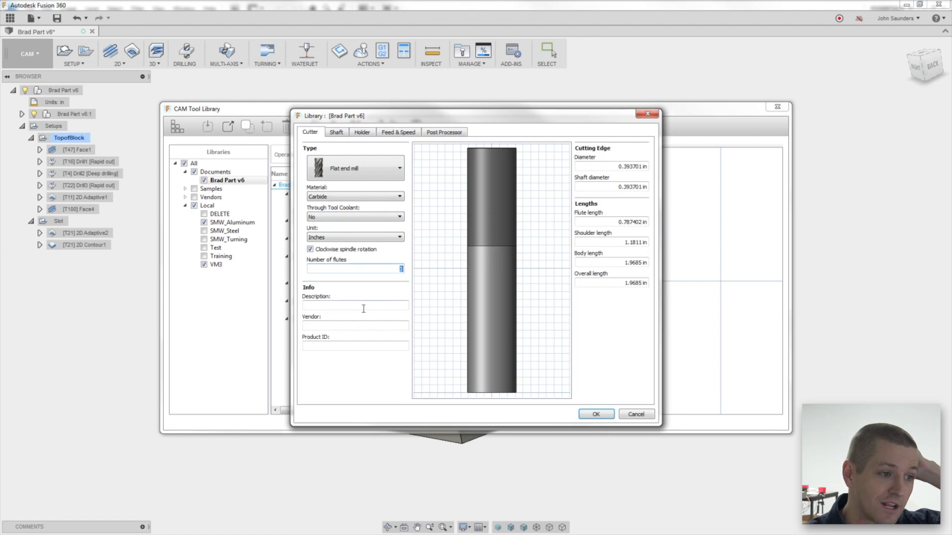
left_click(363, 308)
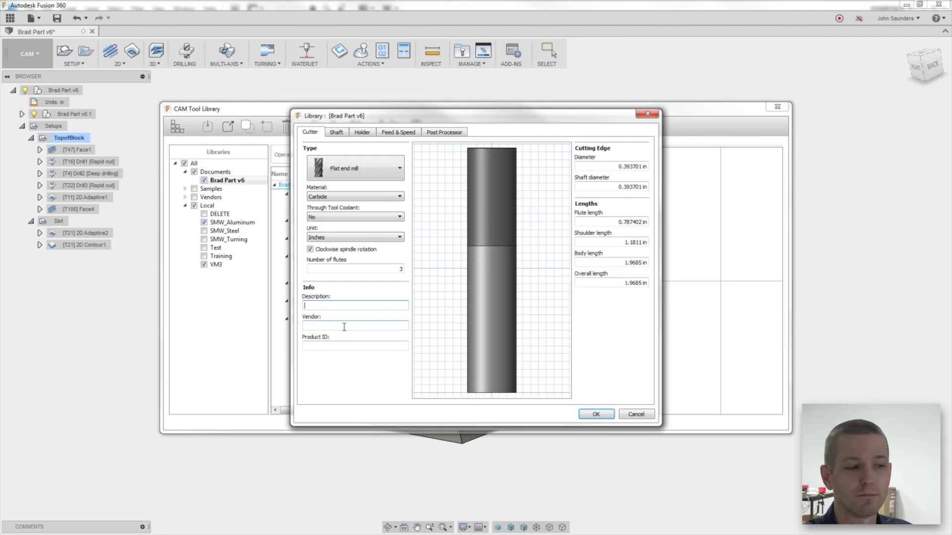
- Set the end mill's cutting diameter to 5/16 in and review the flute, shoulder, body and overall length fields
left_click(603, 168)
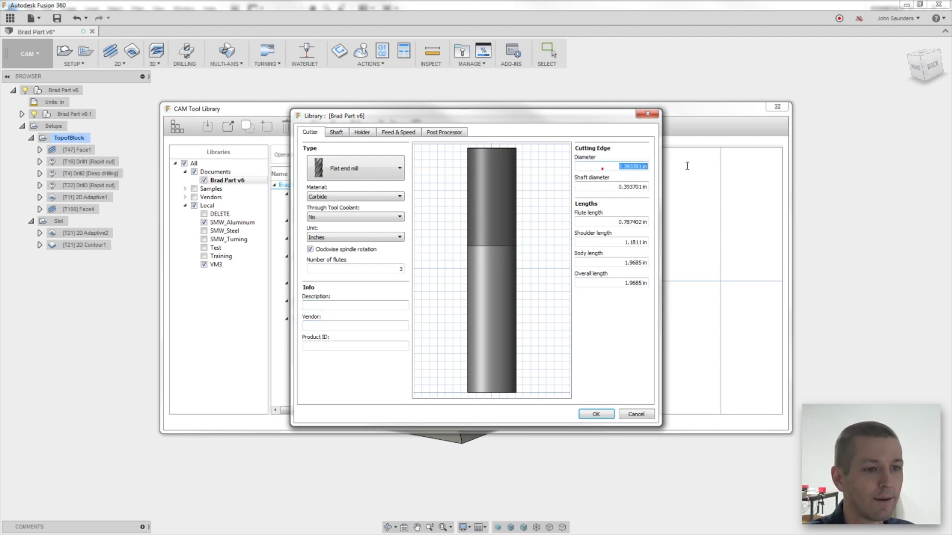
type("5/16")
key("Tab")
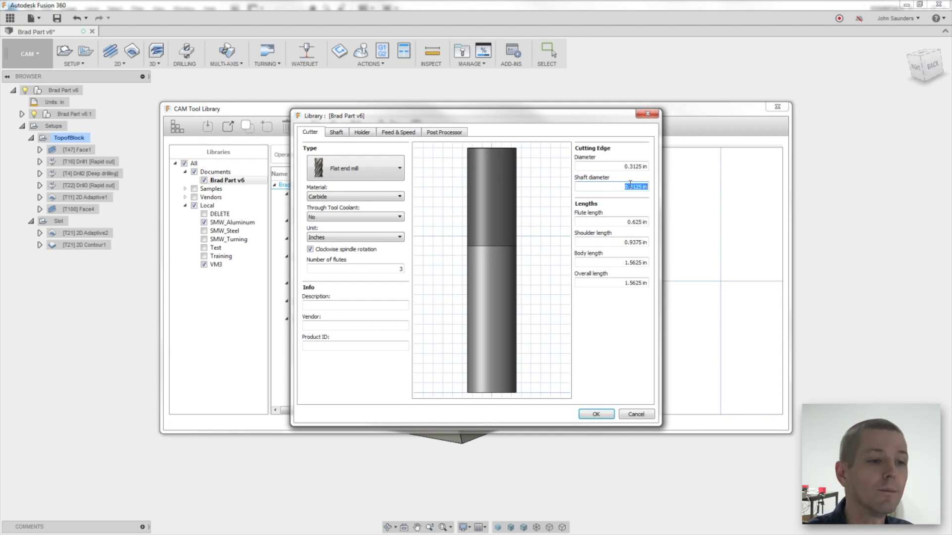
left_click(630, 223)
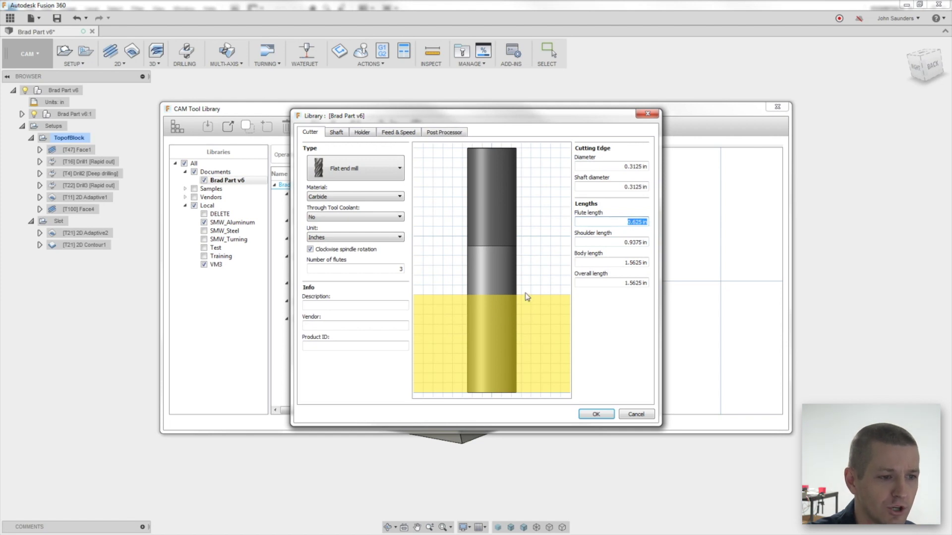
left_click(602, 238)
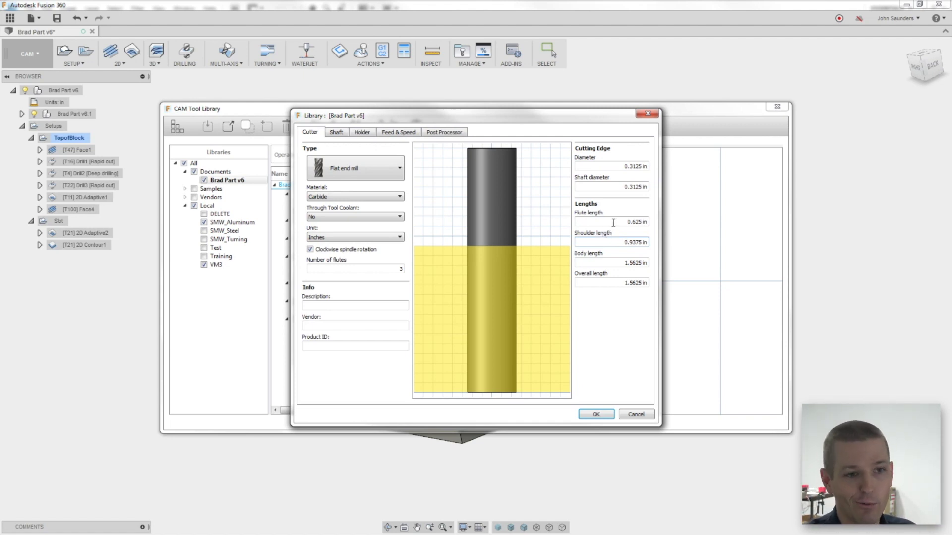
left_click(614, 265)
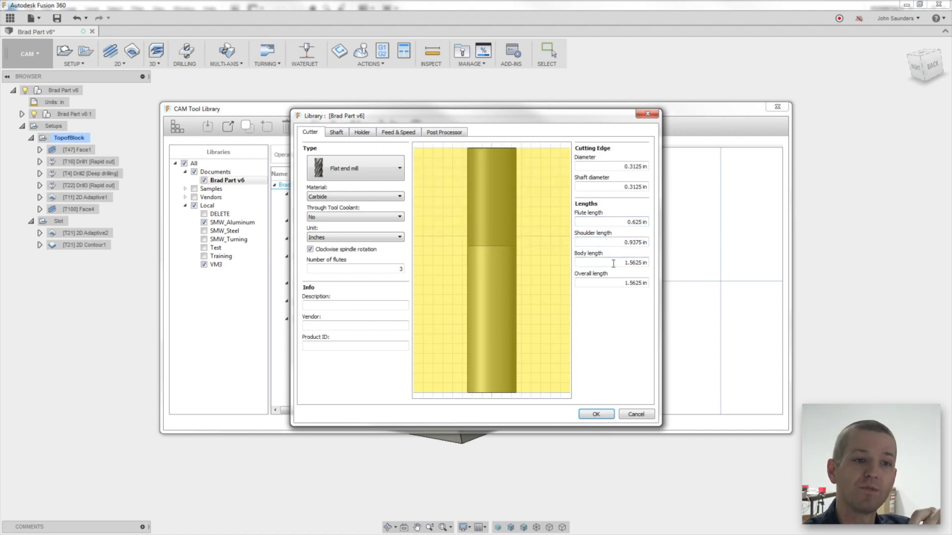
left_click(619, 282)
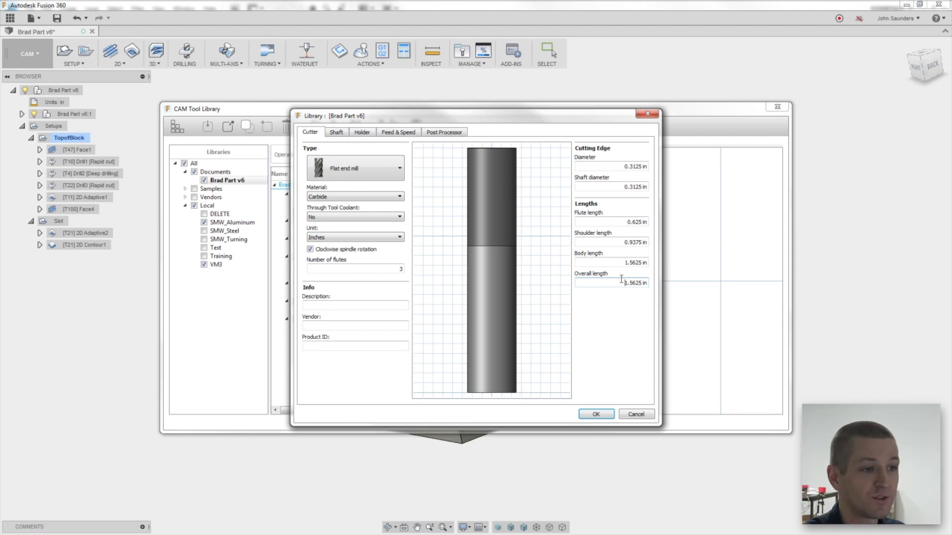
- Assign the Tormach TTS-ER20 holder from the SMW_Aluminum library to the new end mill
left_click(341, 132)
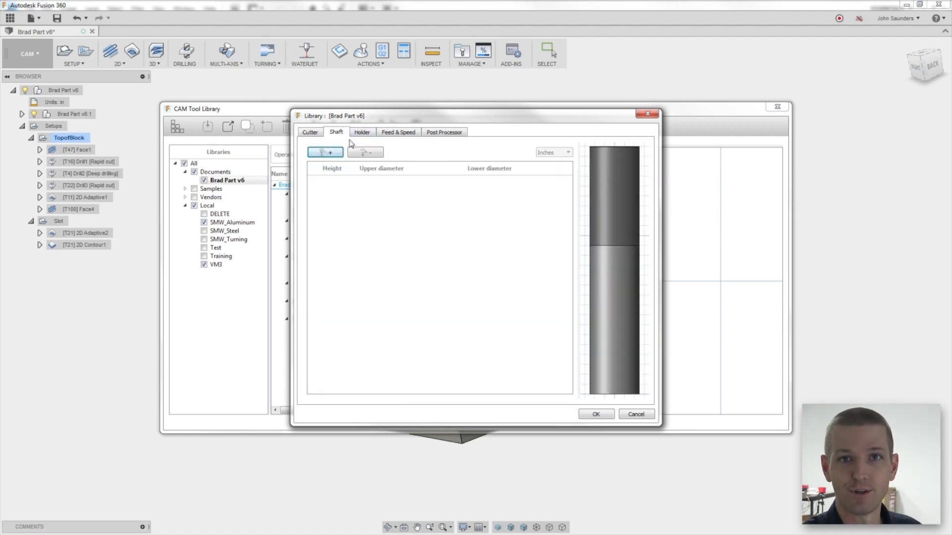
left_click(361, 132)
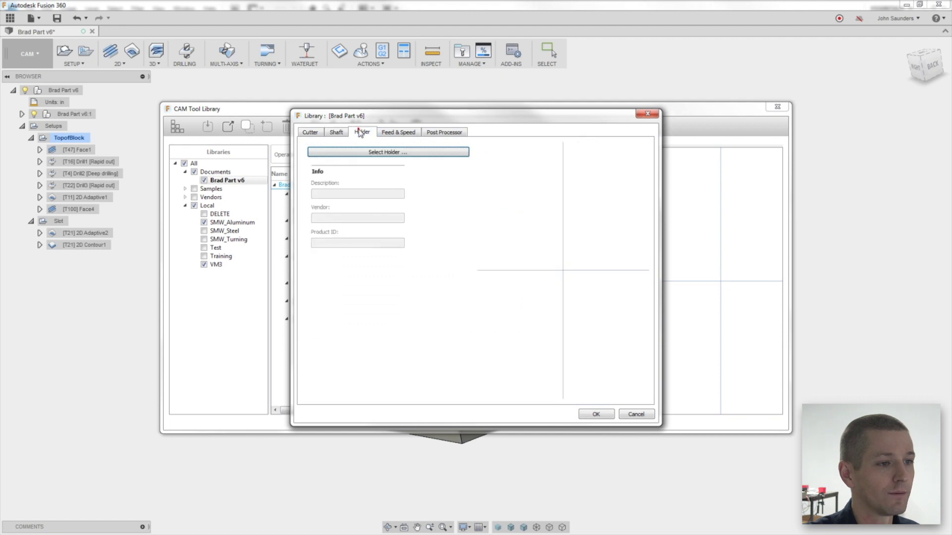
left_click(363, 152)
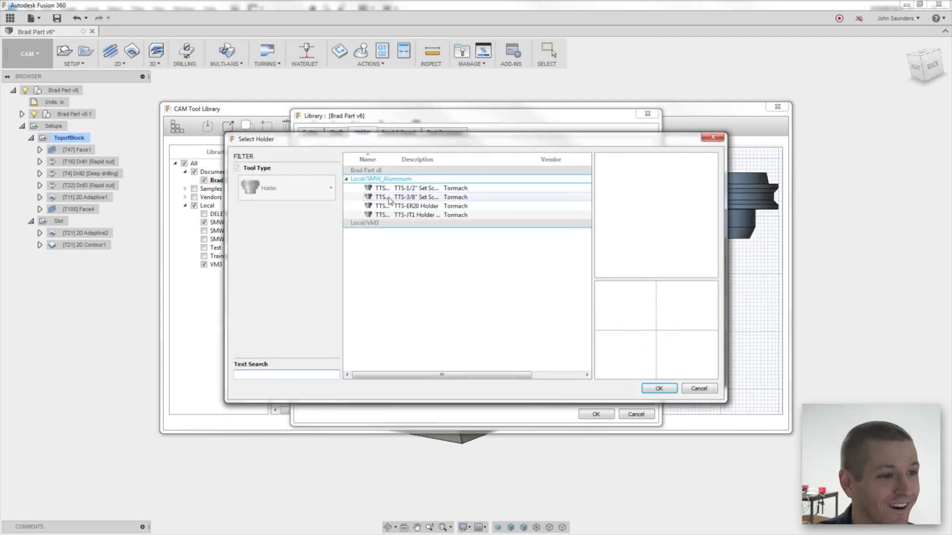
left_click(418, 207)
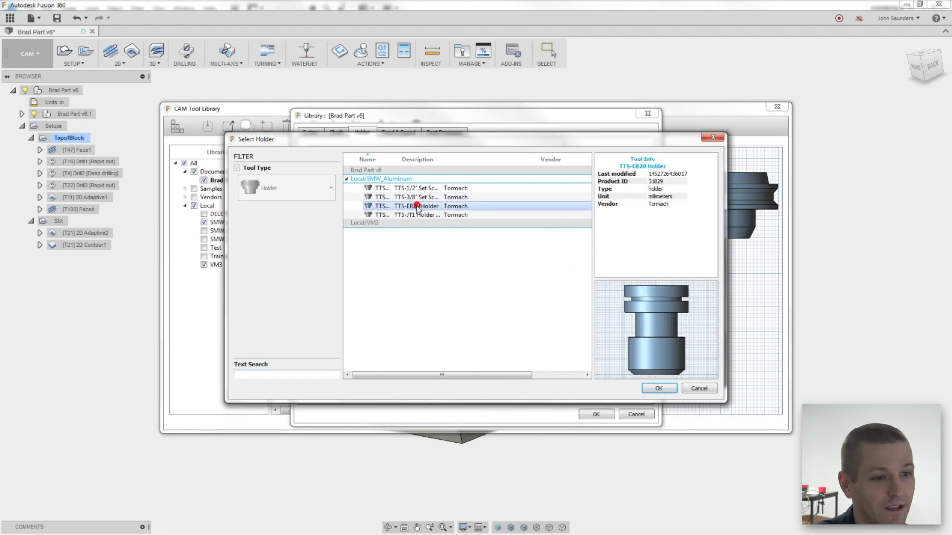
left_click(655, 390)
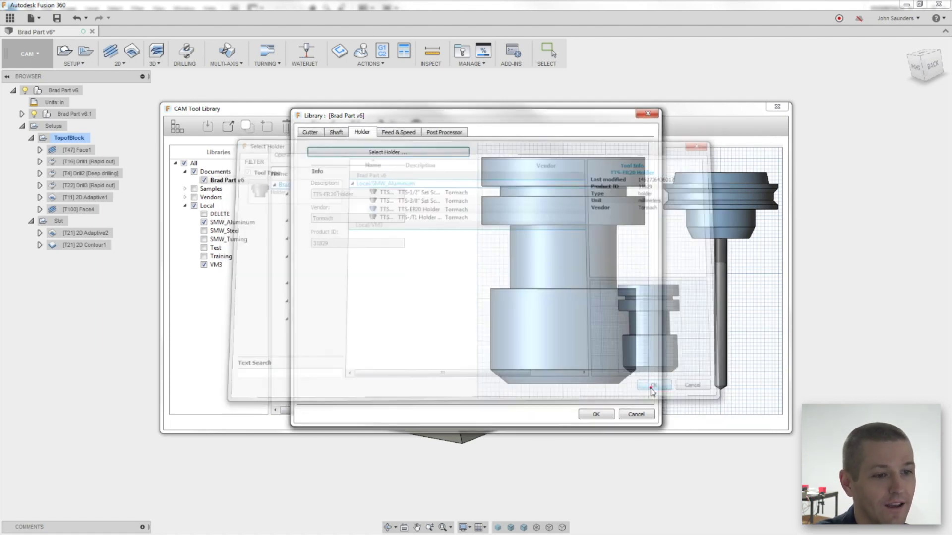
- Set the end mill's overall length to 2 in and its body length to 1 in
left_click(318, 131)
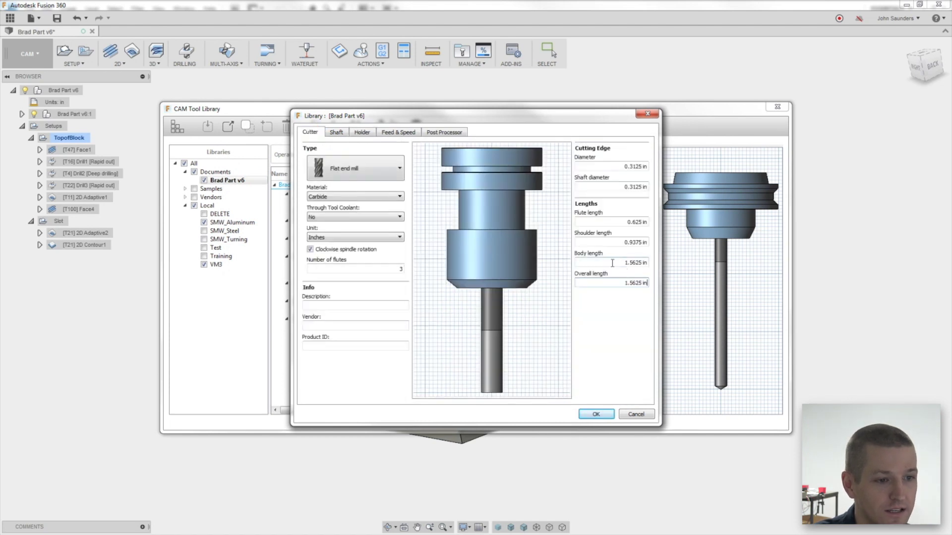
left_click(611, 282)
type("2")
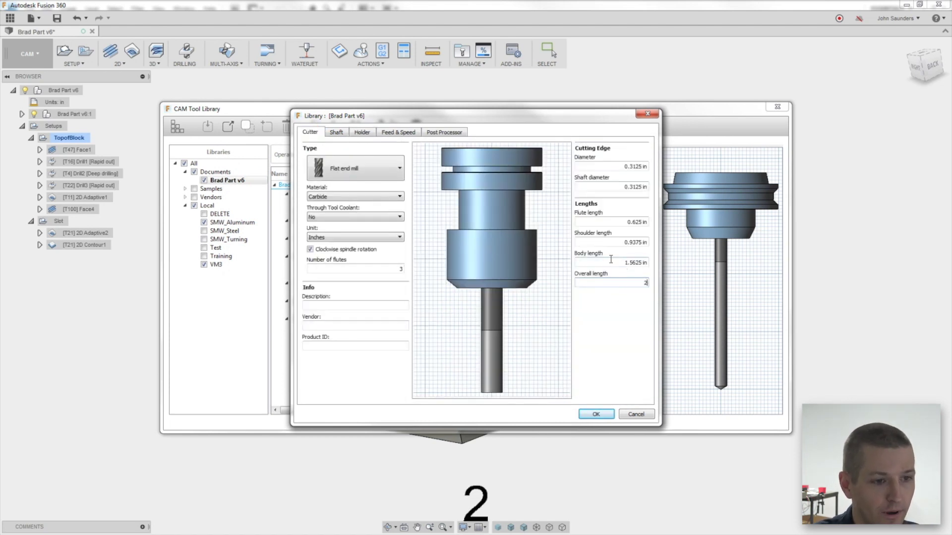
left_click_drag(611, 259, 648, 266)
type("1")
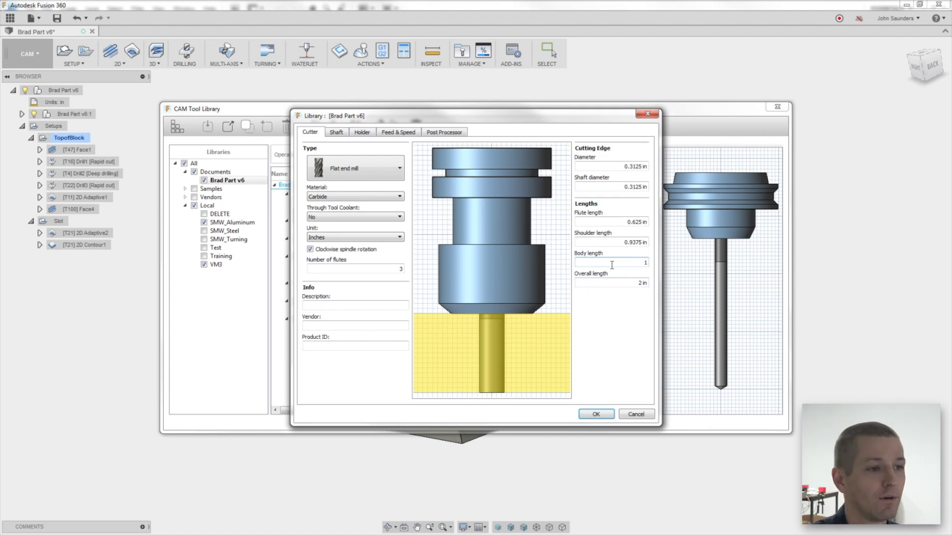
- Set the new end mill's spindle speed to 5100 rpm
left_click(397, 133)
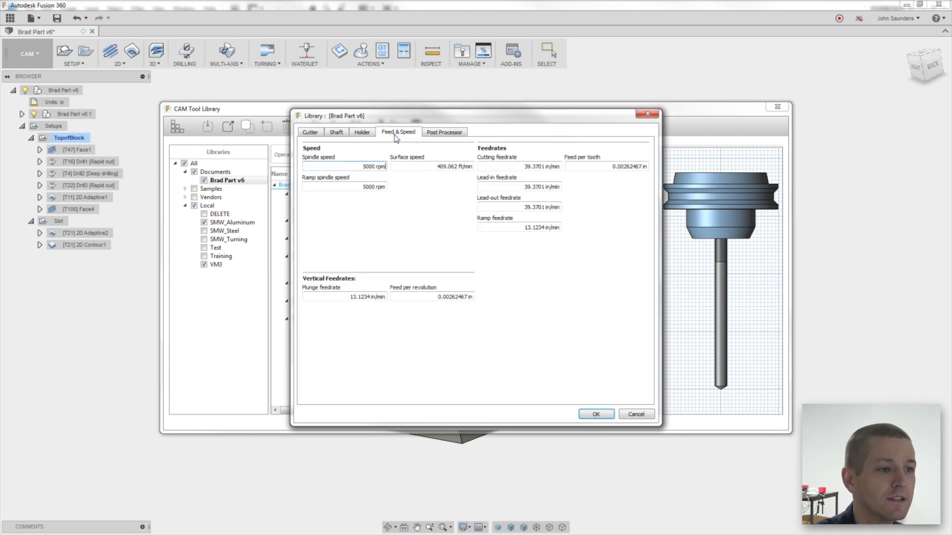
left_click(396, 133)
type("51")
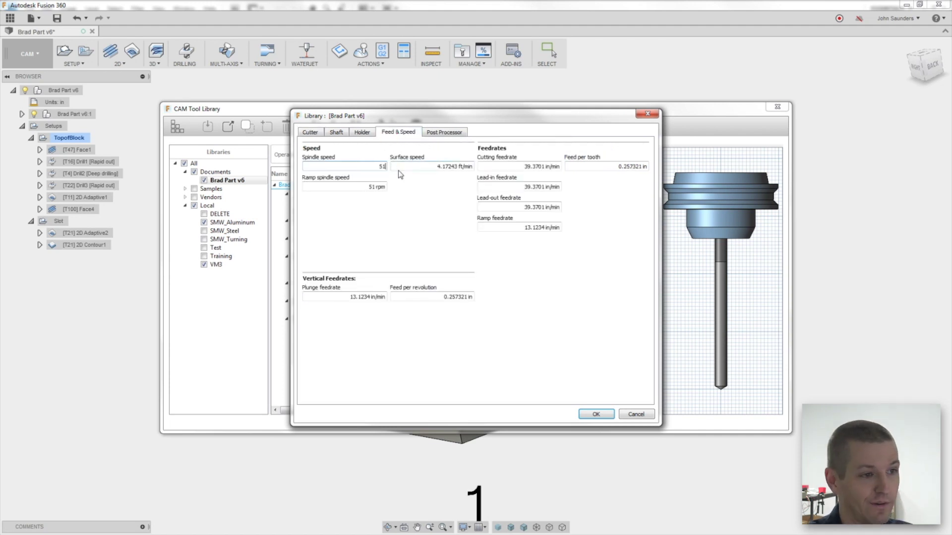
type("00")
key("Return")
left_click(431, 167)
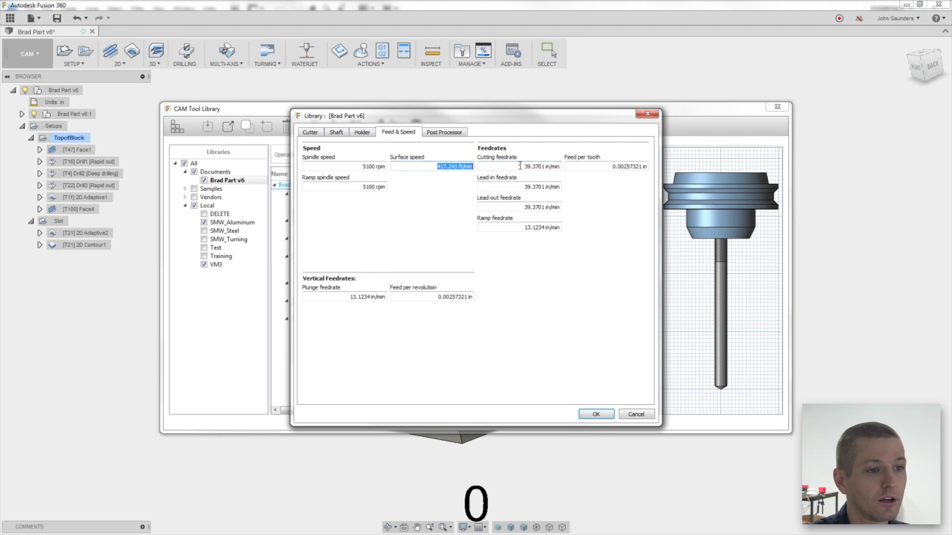
- Set the end mill's feed per tooth to 0.001 in
left_click(519, 166)
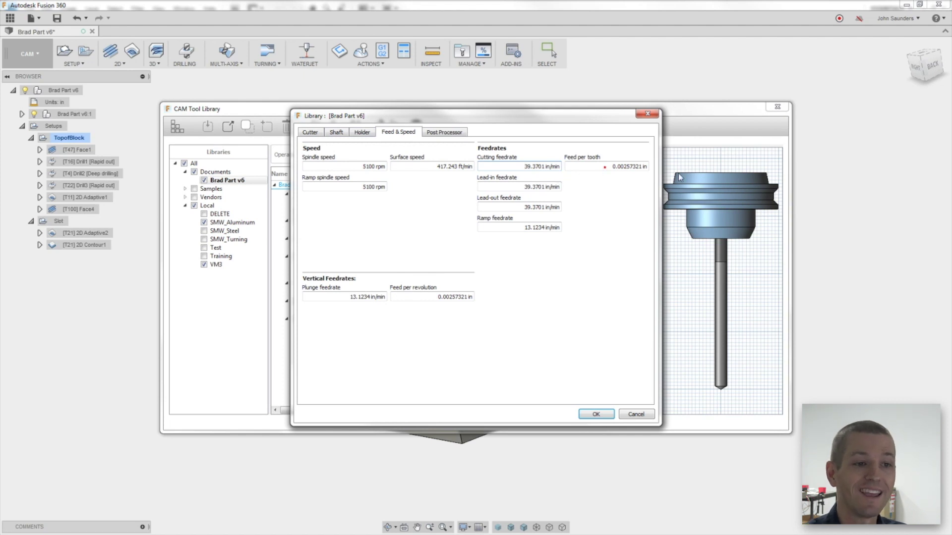
left_click(627, 165)
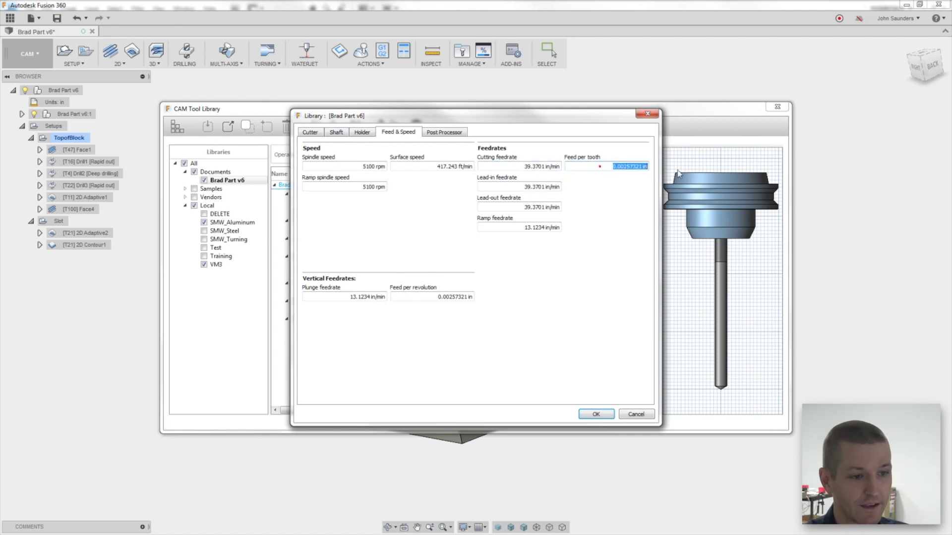
type("0.001")
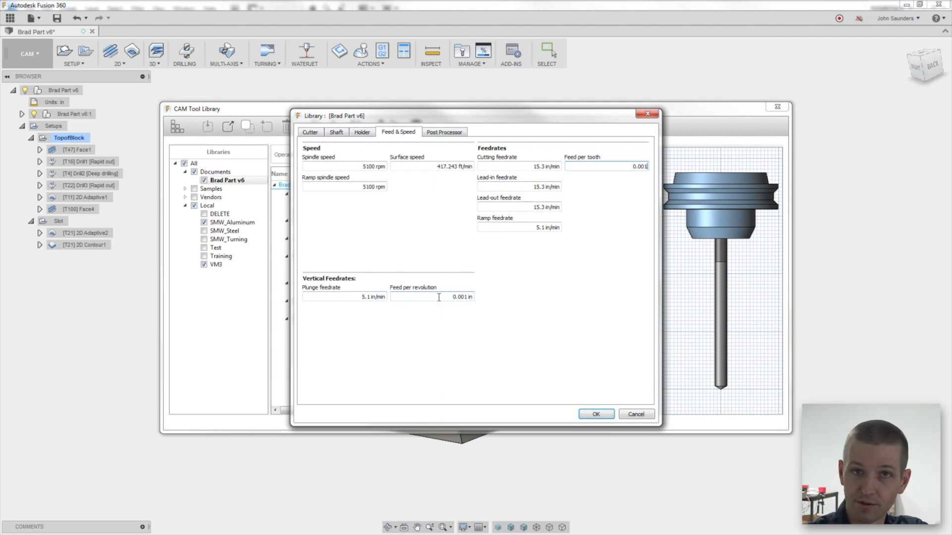
- Try cutting feedrates of 20, 10 and 15 in/min for the end mill
double_click(602, 166)
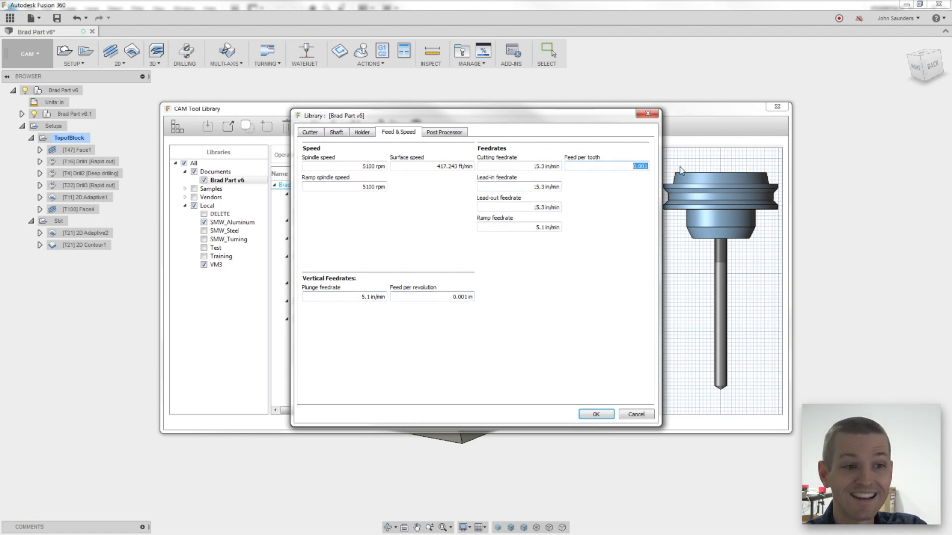
double_click(546, 167)
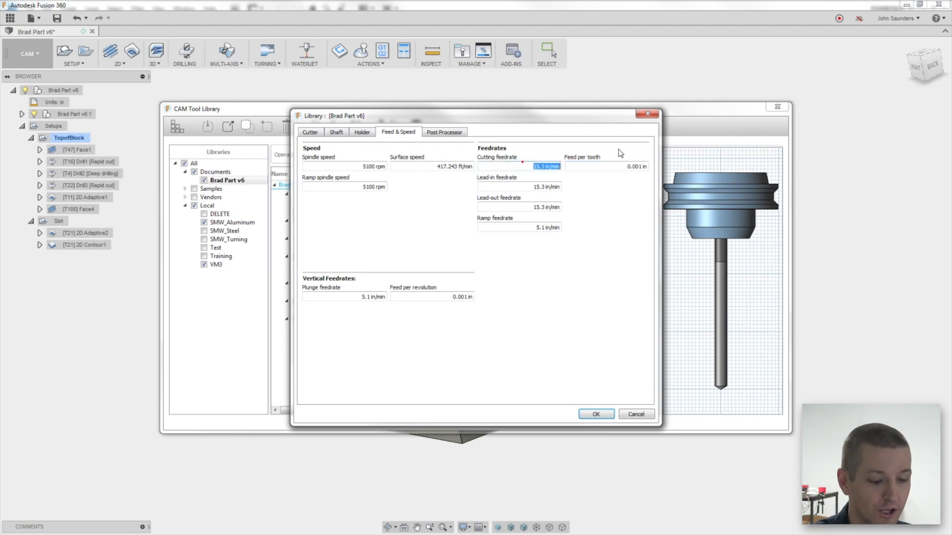
type("20")
type("10")
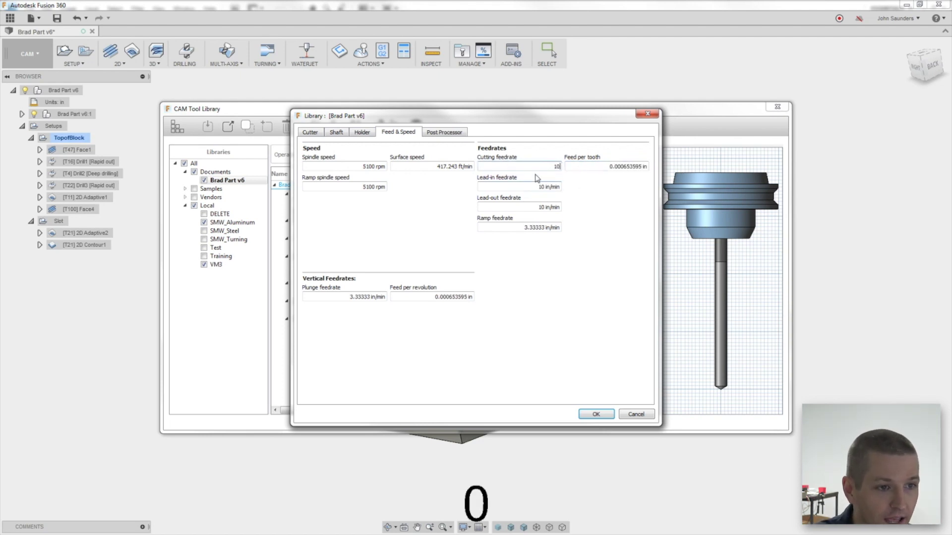
type("15")
- Restore the feed per tooth to .001 in and save the new tool to the Brad Part v6 library
double_click(590, 166)
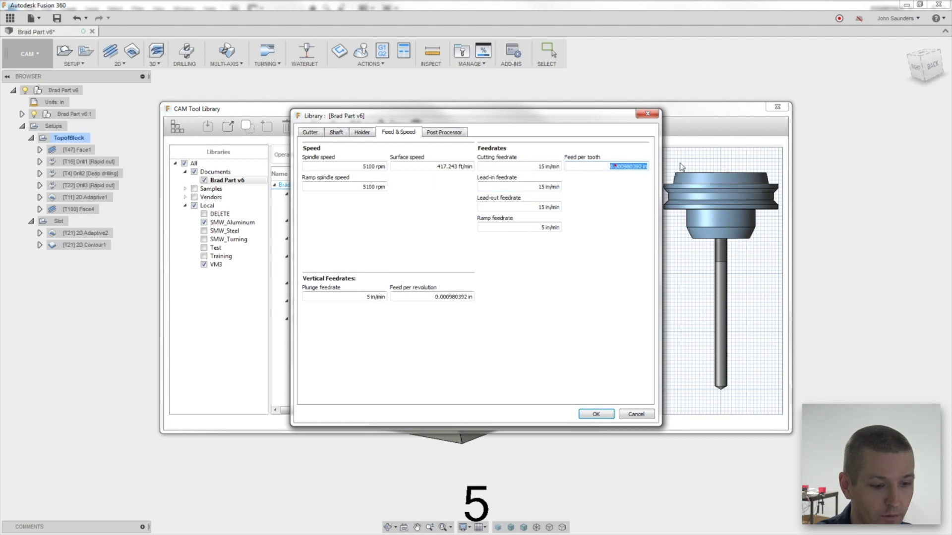
key("BackSpace")
type("0.001")
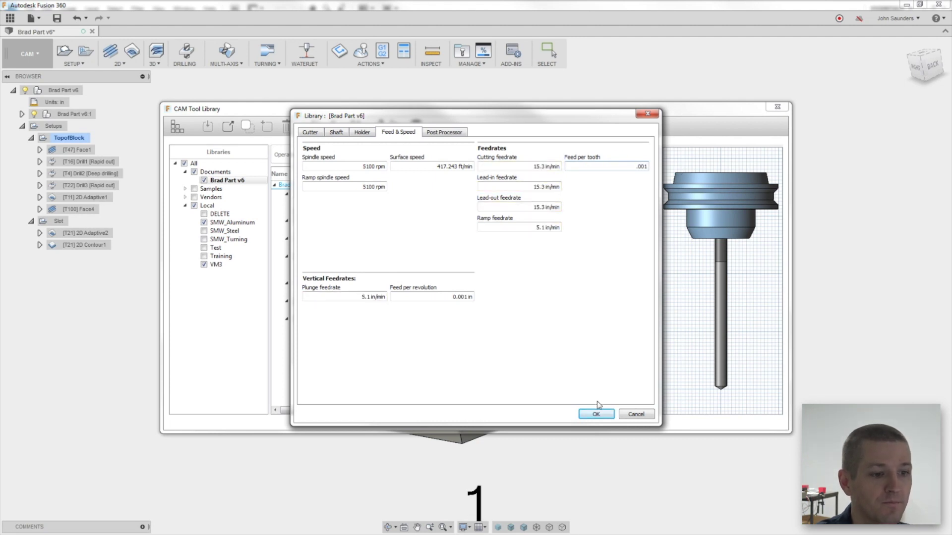
left_click(595, 414)
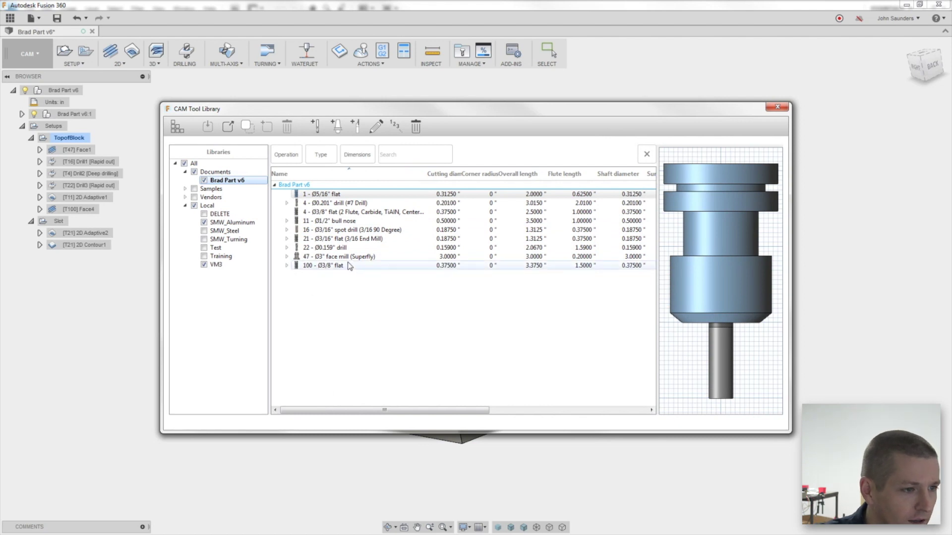
- Edit the 5/16" flat end mill in the Brad Part v6 library to use tool number 33 and length offset 33
left_click(345, 195)
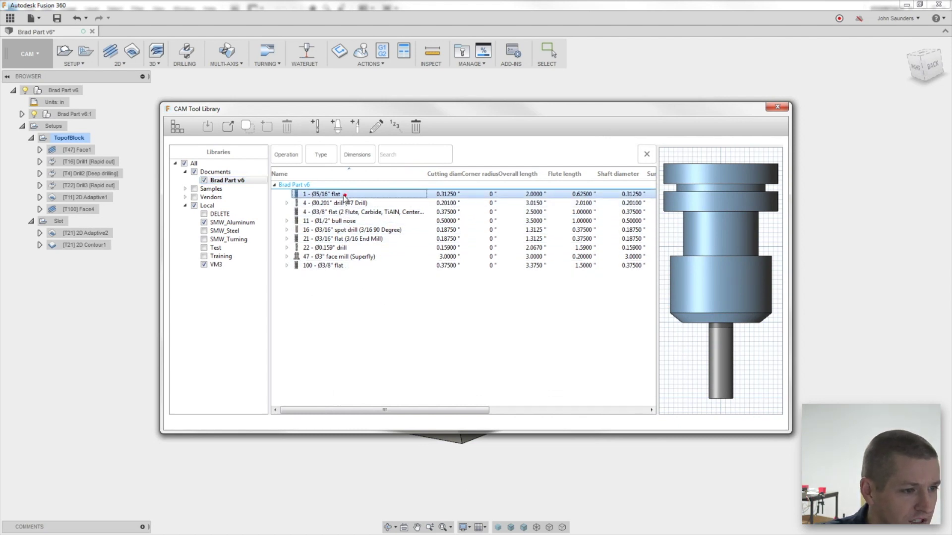
right_click(343, 195)
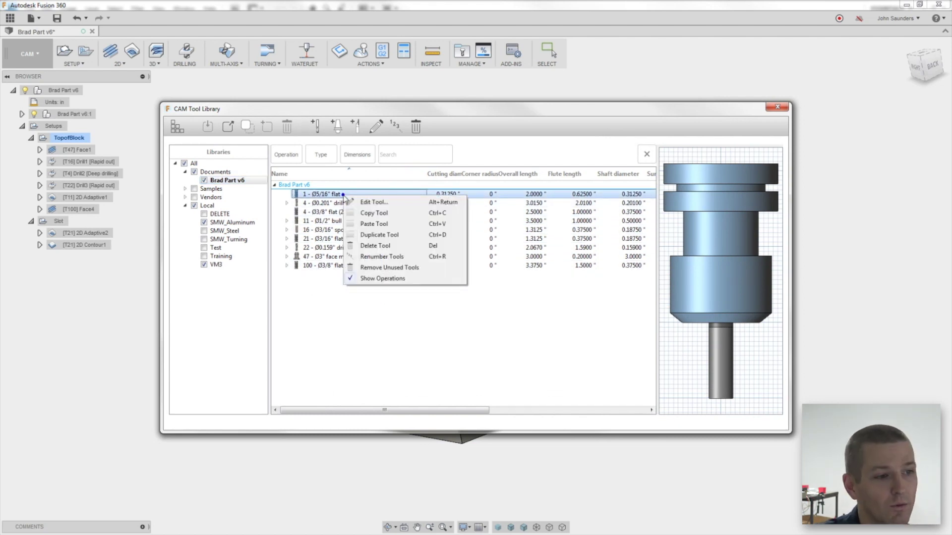
left_click(373, 203)
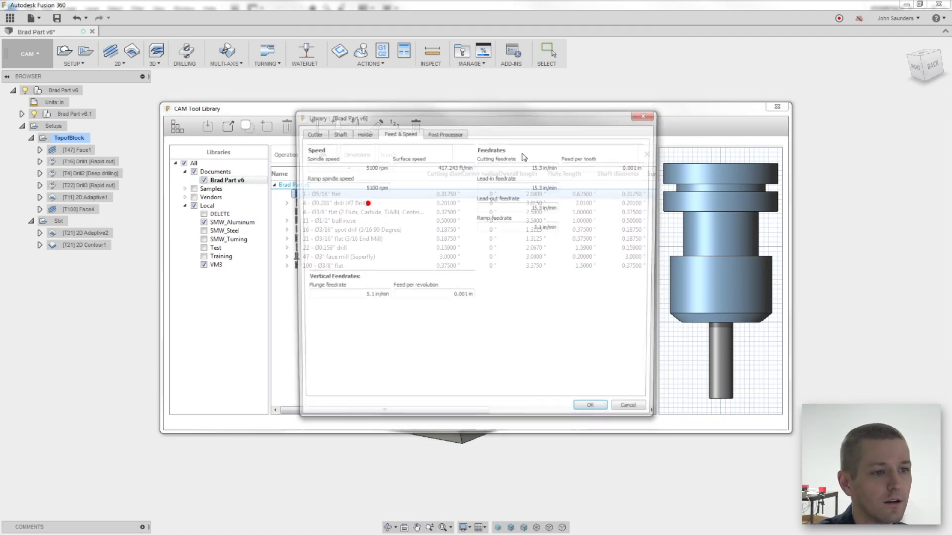
left_click(452, 132)
double_click(347, 167)
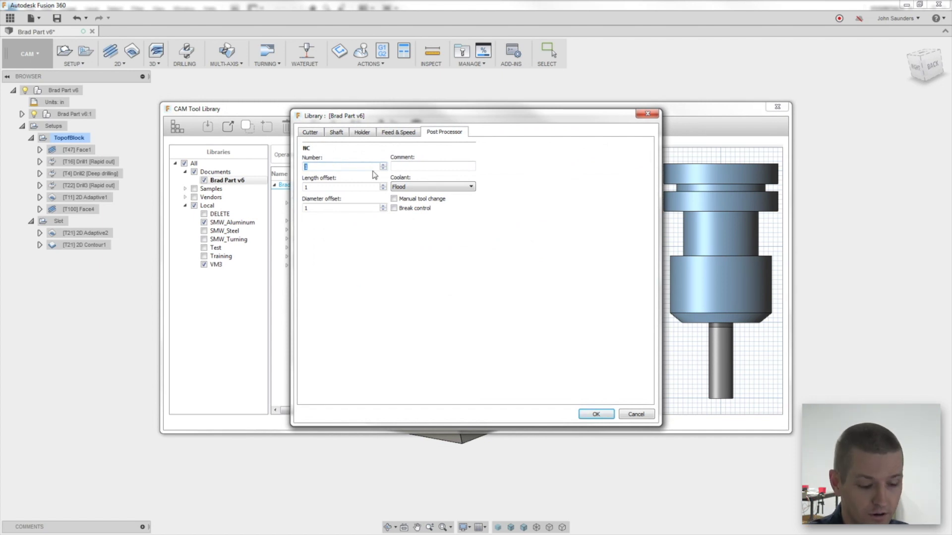
type("33")
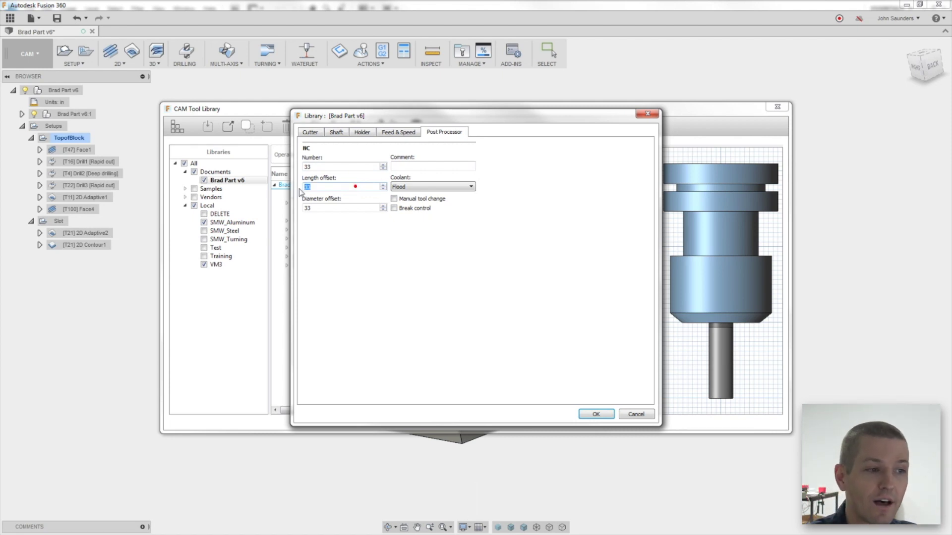
key("Tab")
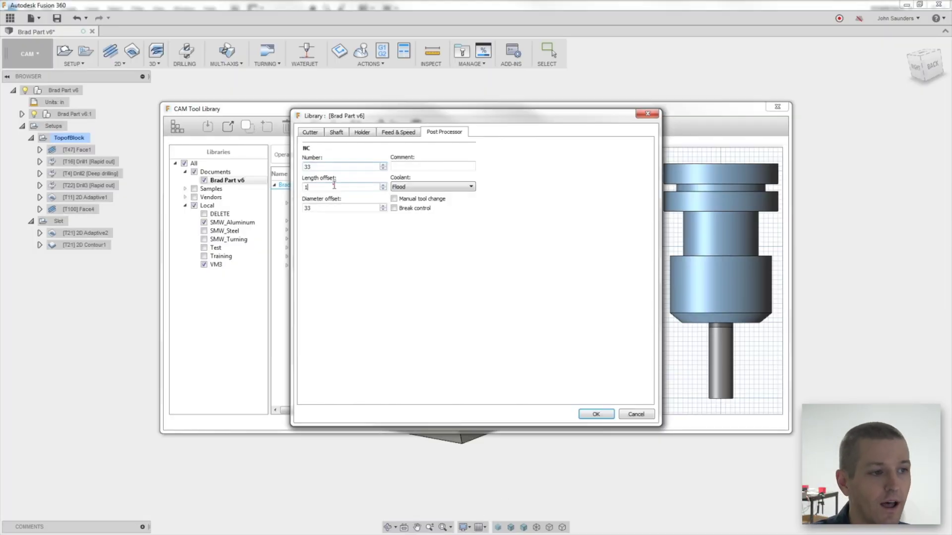
double_click(332, 185)
type("33")
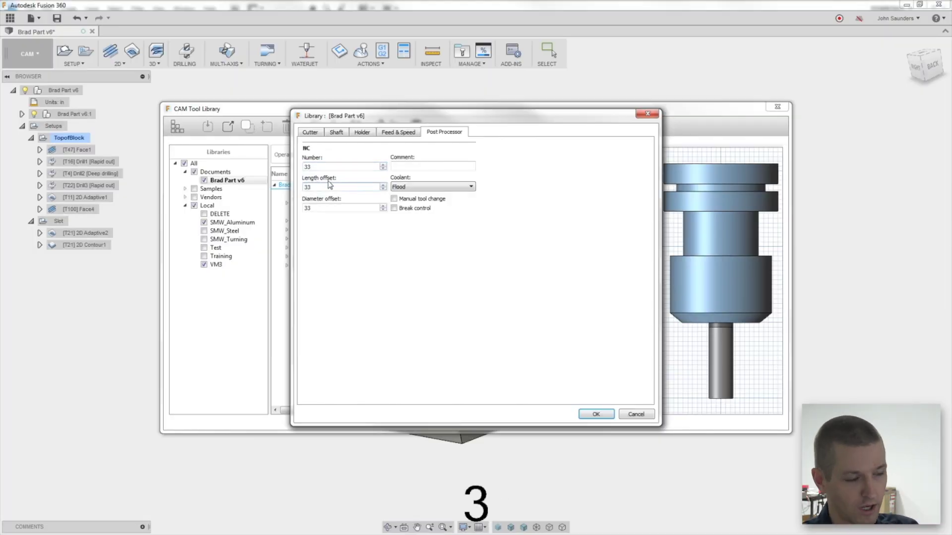
- Add the comment "Hello World - Tool 33! 5/16" to the end mill, save it and close the tool library
left_click(419, 167)
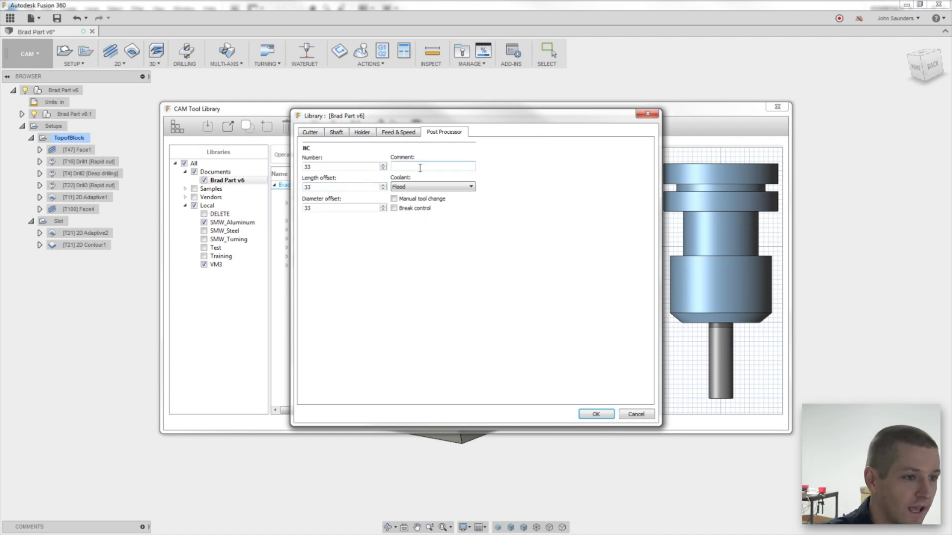
type("Hiell")
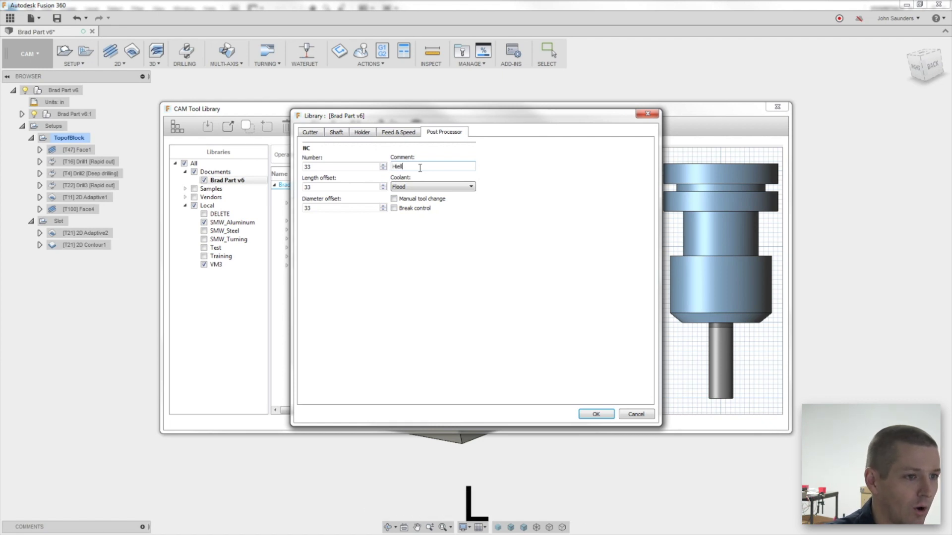
key("BackSpace")
type("Hello World")
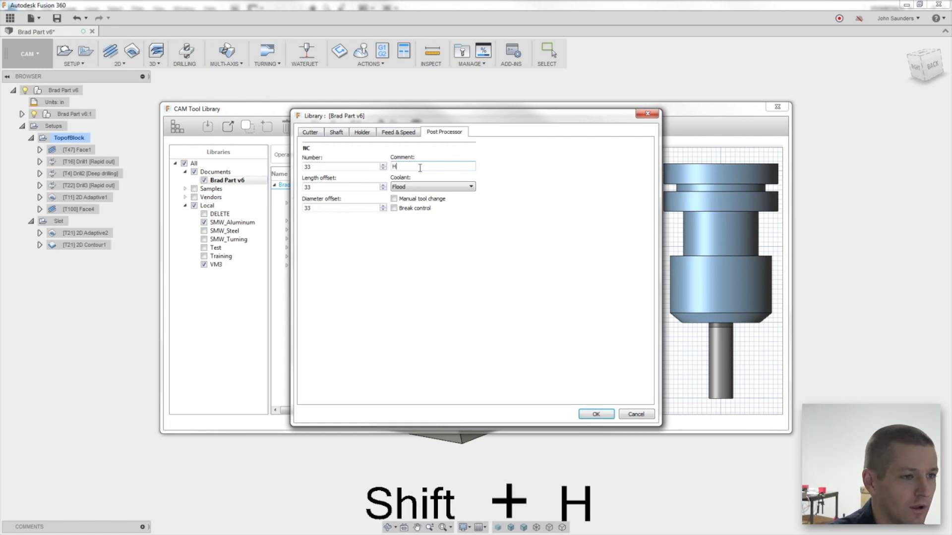
type(" - T")
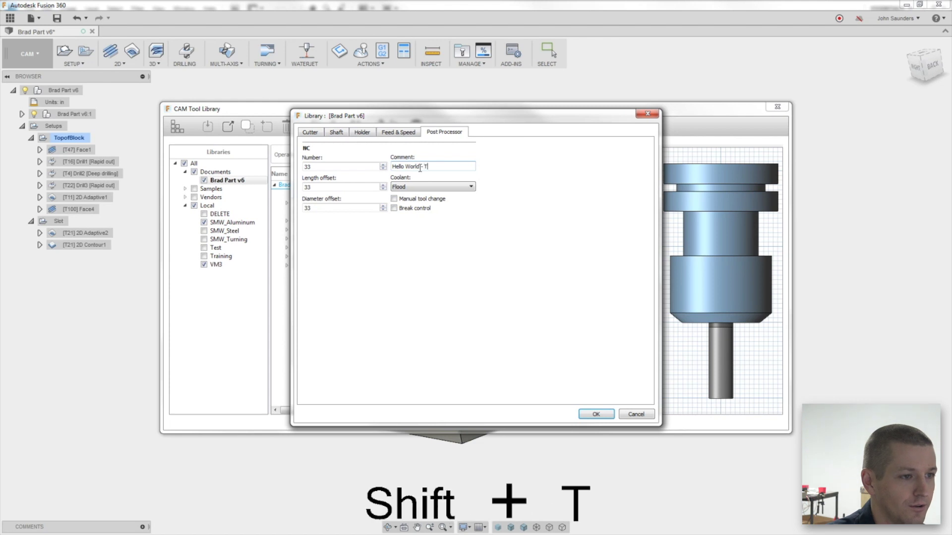
type("ool 33!  5/1")
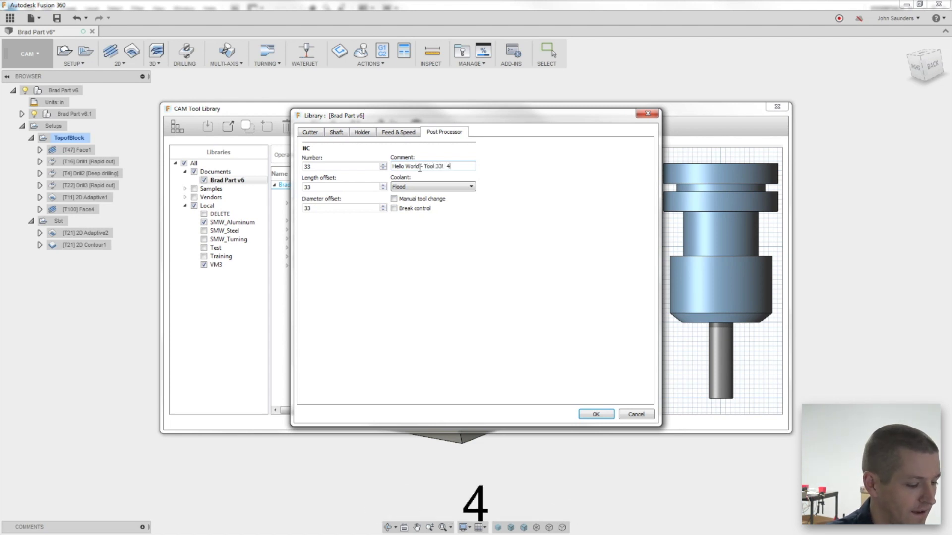
type("6")
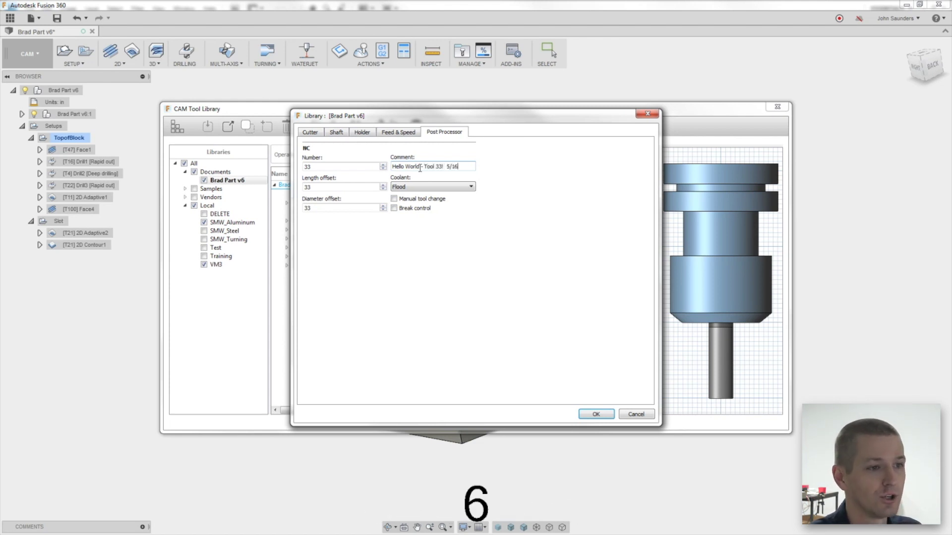
left_click(602, 415)
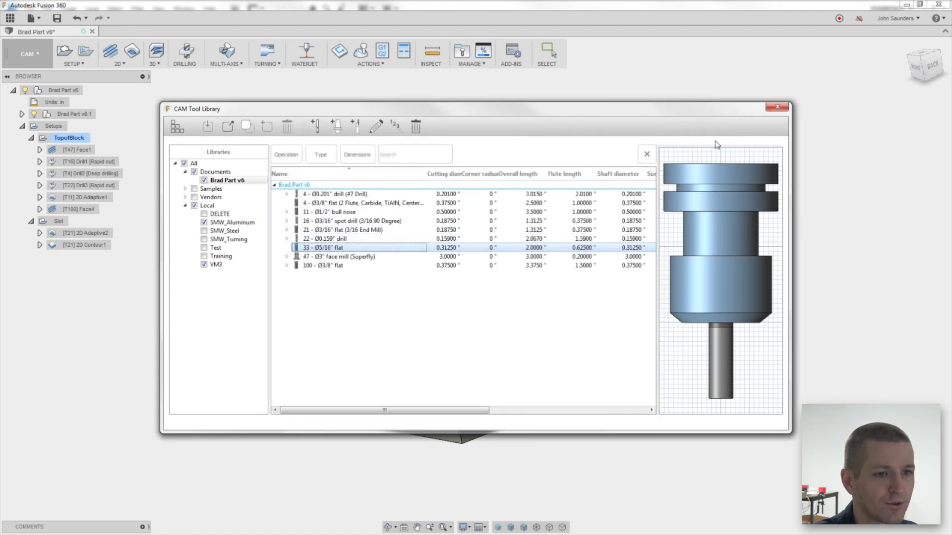
left_click(776, 109)
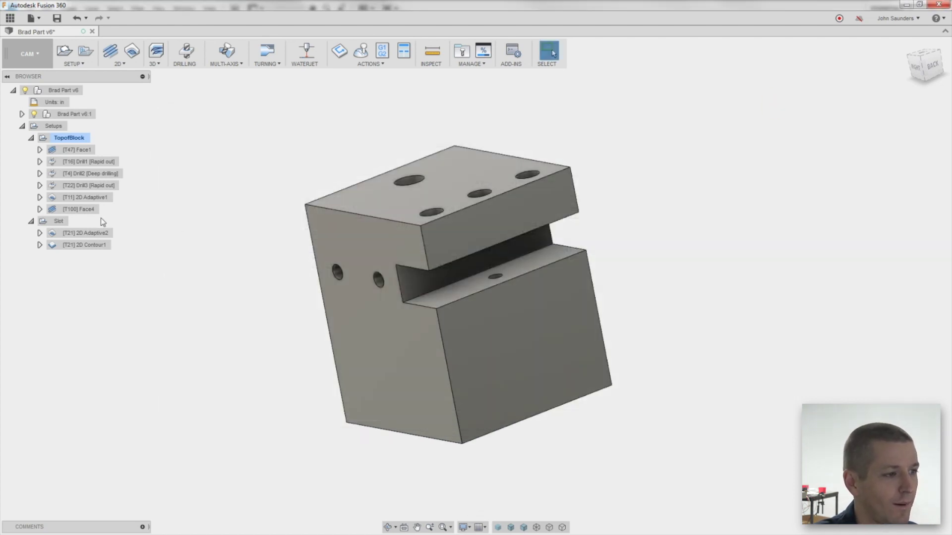
- Edit the Face4 operation to use tool 33, the 5/16" flat end mill from Brad Part v6
left_click(87, 210)
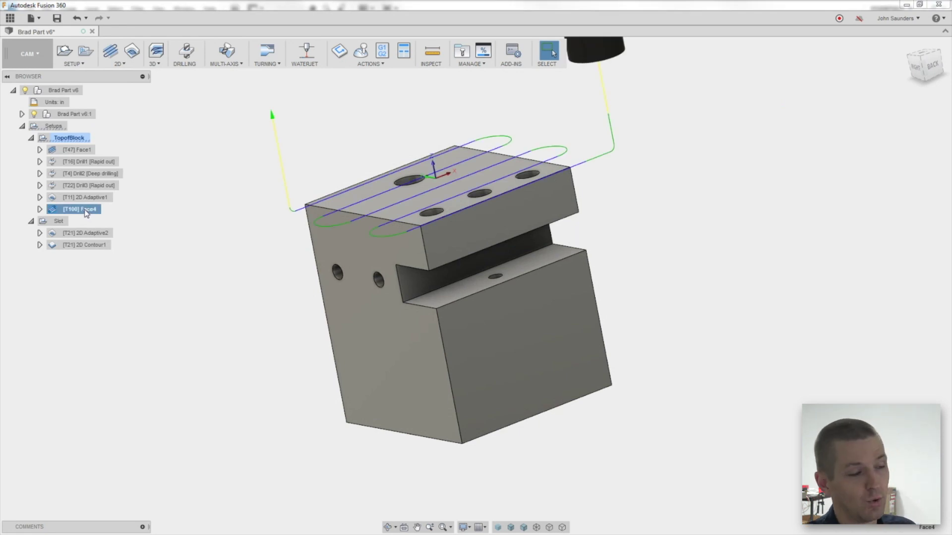
right_click(87, 213)
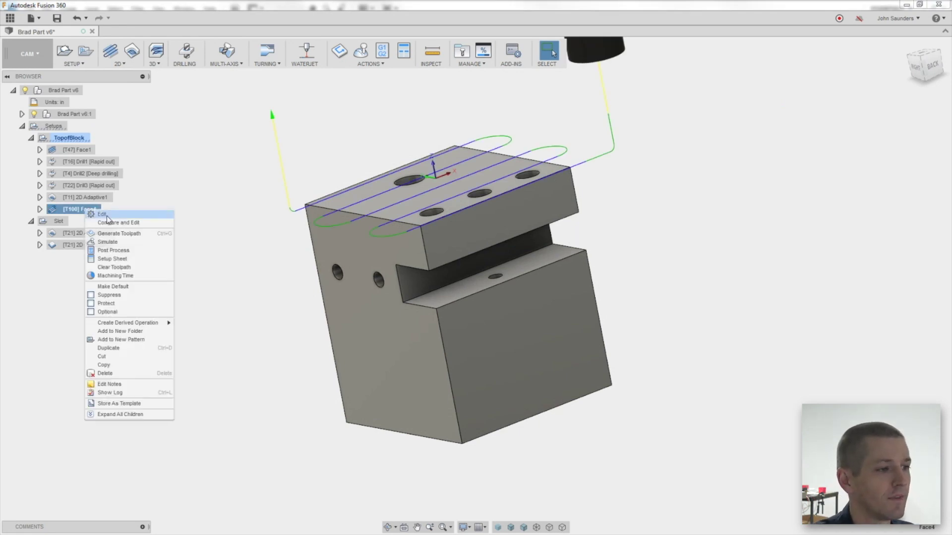
left_click(106, 215)
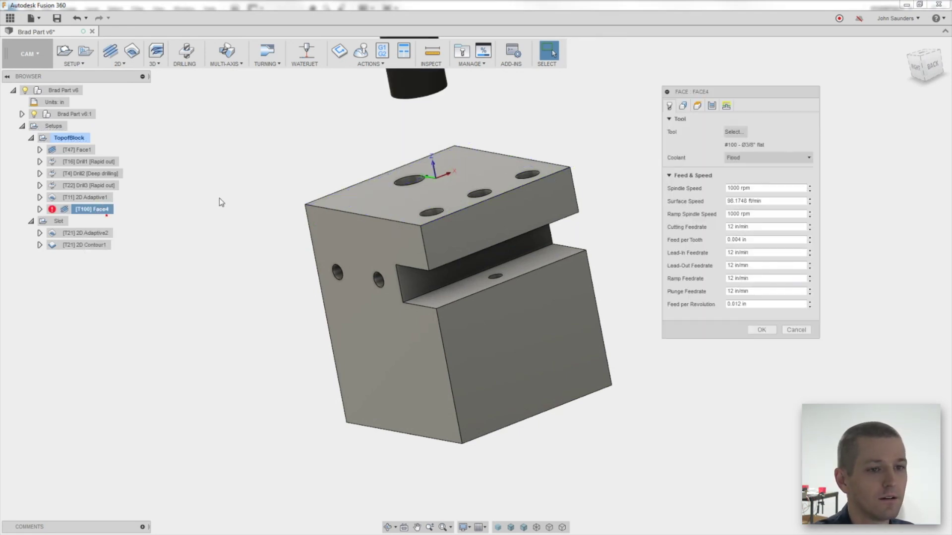
left_click(733, 133)
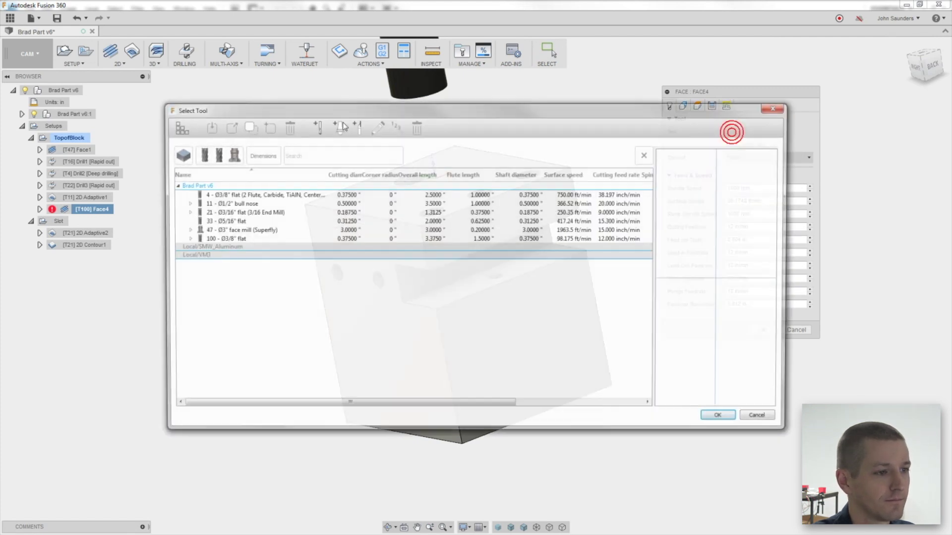
left_click(223, 221)
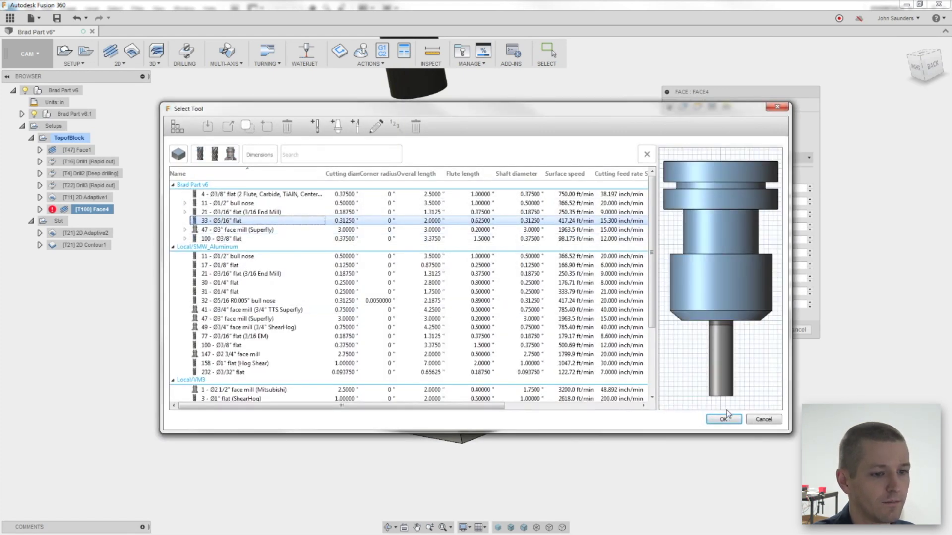
left_click(724, 418)
left_click(763, 330)
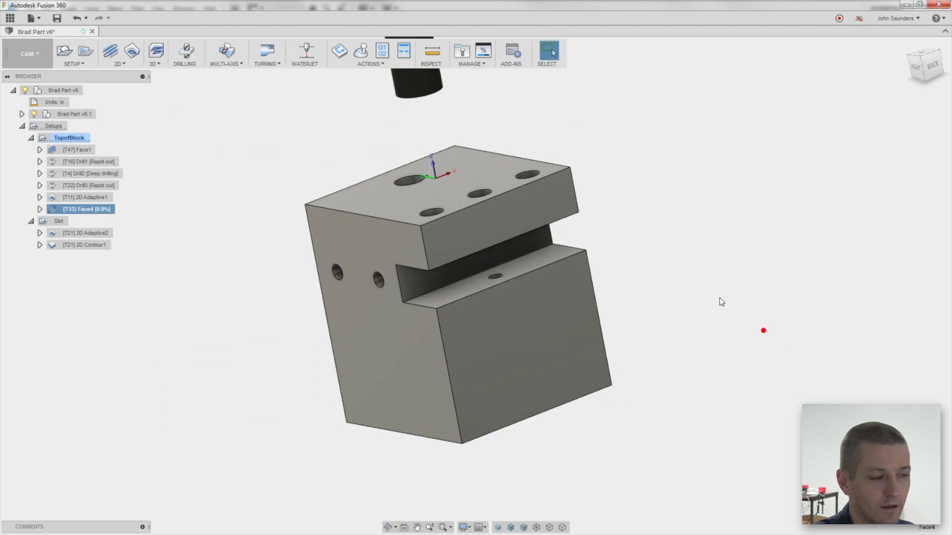
- Post process the Face4 operation as program 1001 with the Tormach Path Pilot post configuration
left_click(382, 50)
left_click(358, 214)
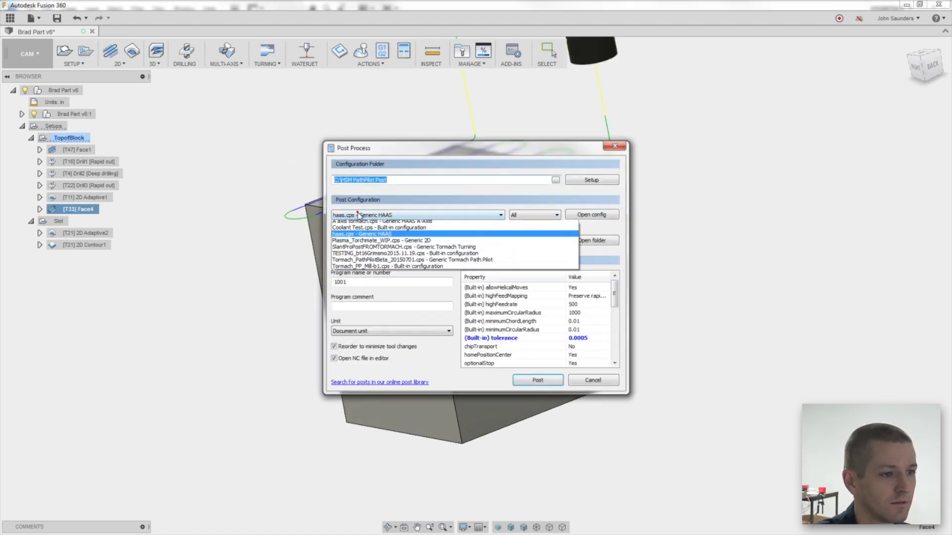
left_click(369, 263)
left_click(538, 379)
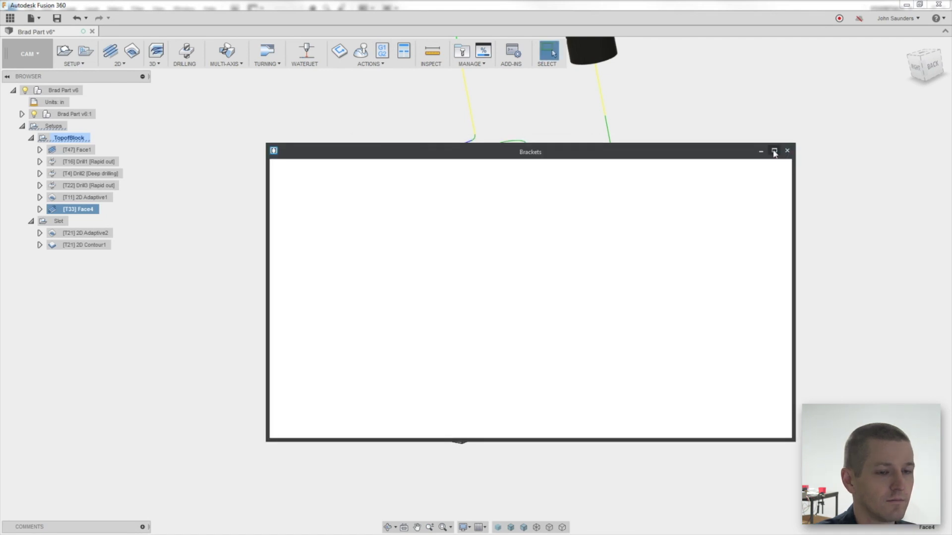
- Examine the tool comment line in the posted 1001.TAP code in Brackets and close the editor
left_click(774, 152)
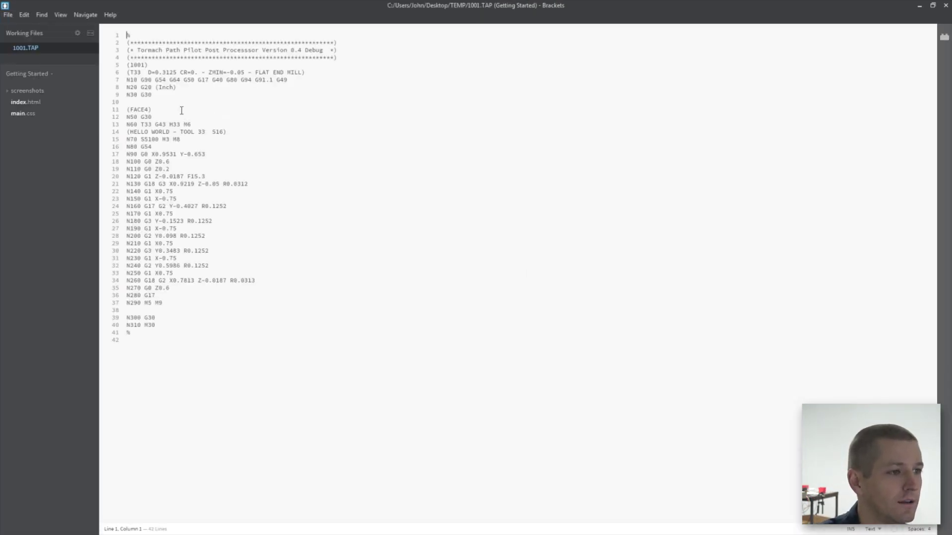
left_click_drag(128, 131, 236, 132)
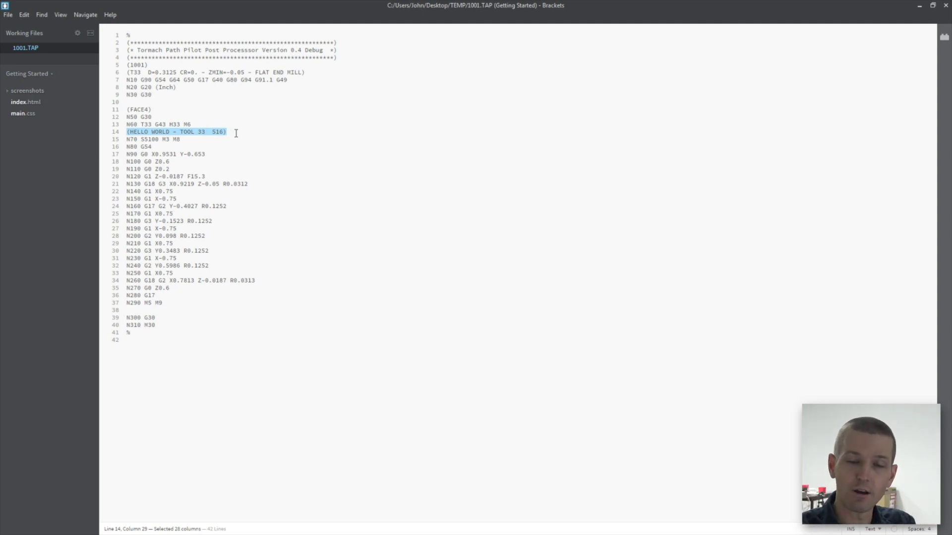
left_click(945, 6)
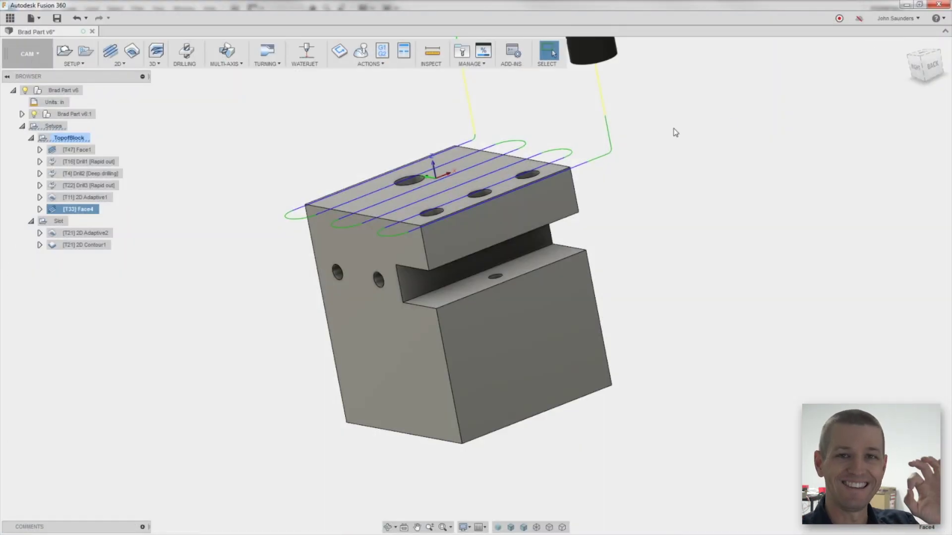
- Try a spindle speed of 4600 rpm for the Face4 operation and discard the edit
right_click(87, 213)
left_click(102, 217)
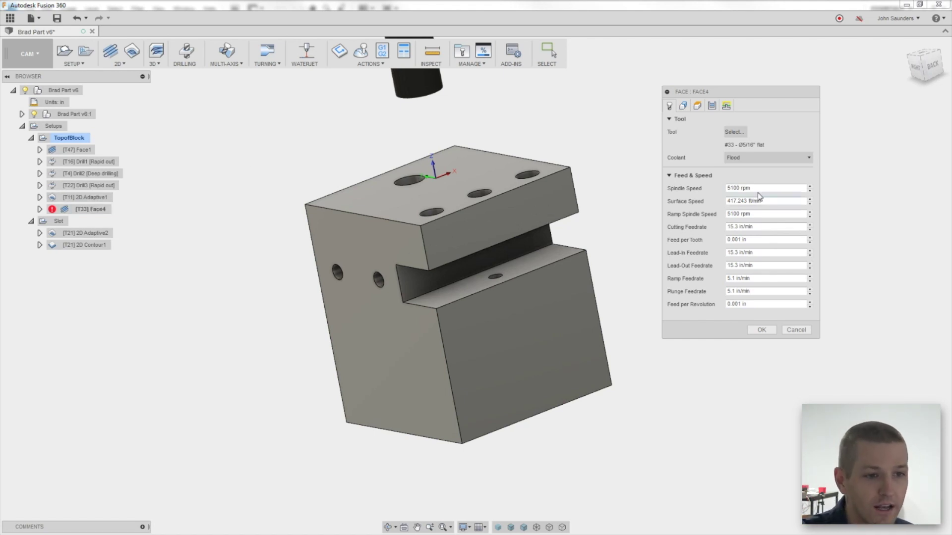
left_click_drag(757, 189, 721, 187)
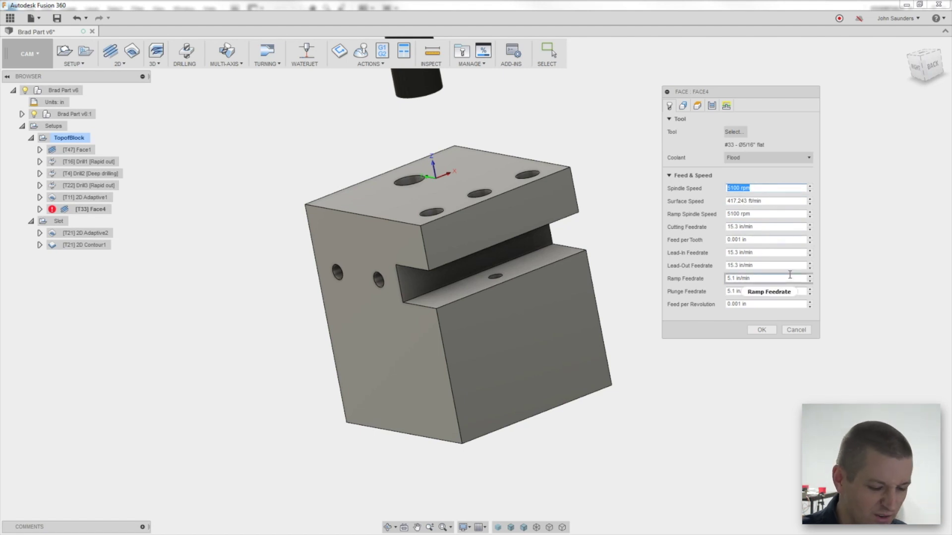
type("460")
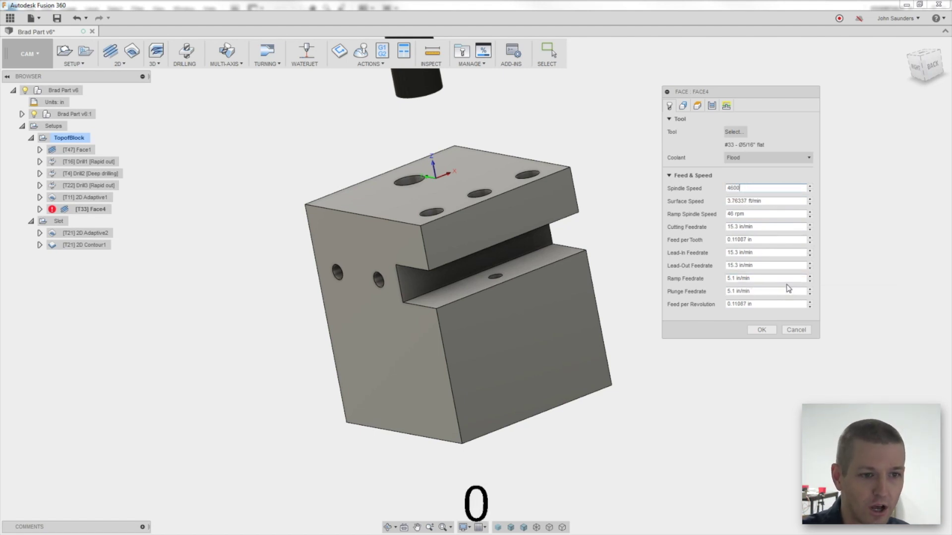
type("0")
left_click(771, 214)
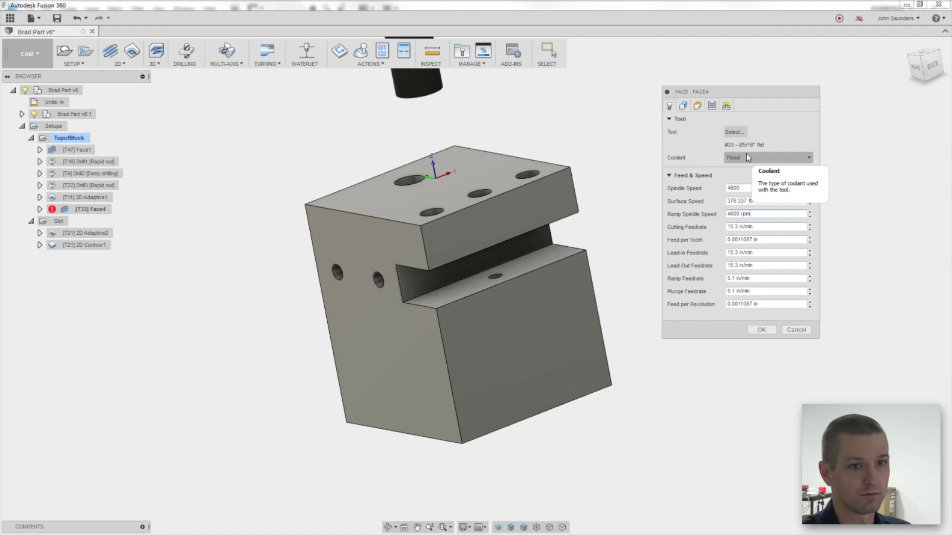
left_click(793, 329)
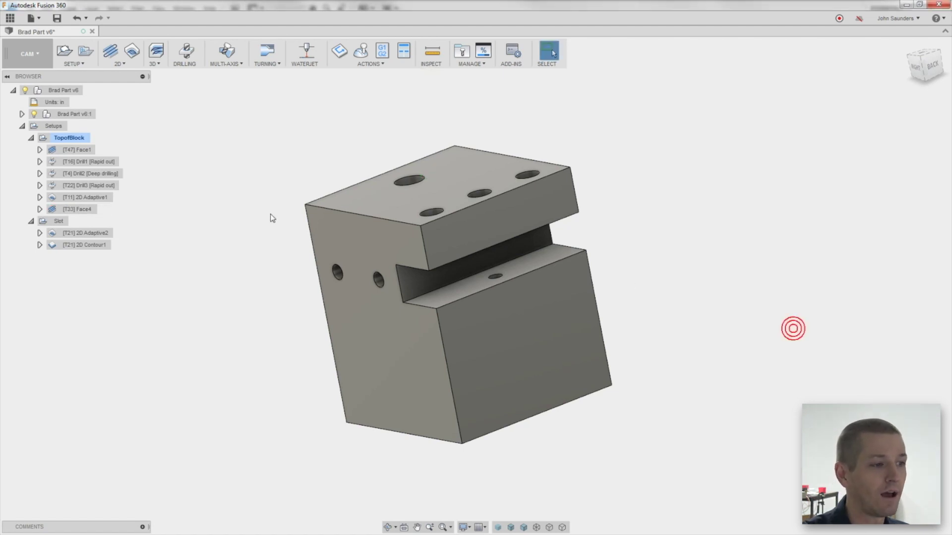
- Renumber the 5/16" flat end mill in the Brad Part v6 tool library to 32, with an increment of 32, and close the library
left_click(462, 53)
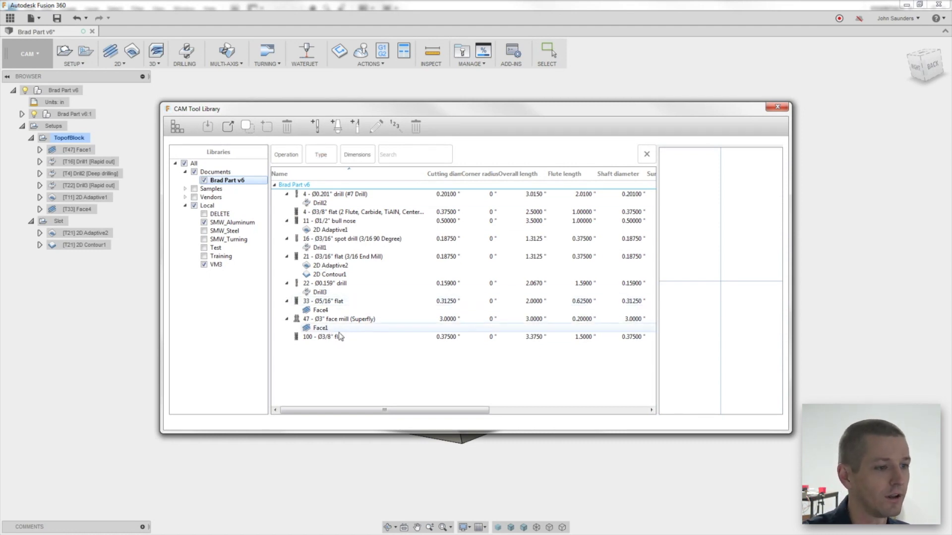
left_click(328, 303)
right_click(324, 303)
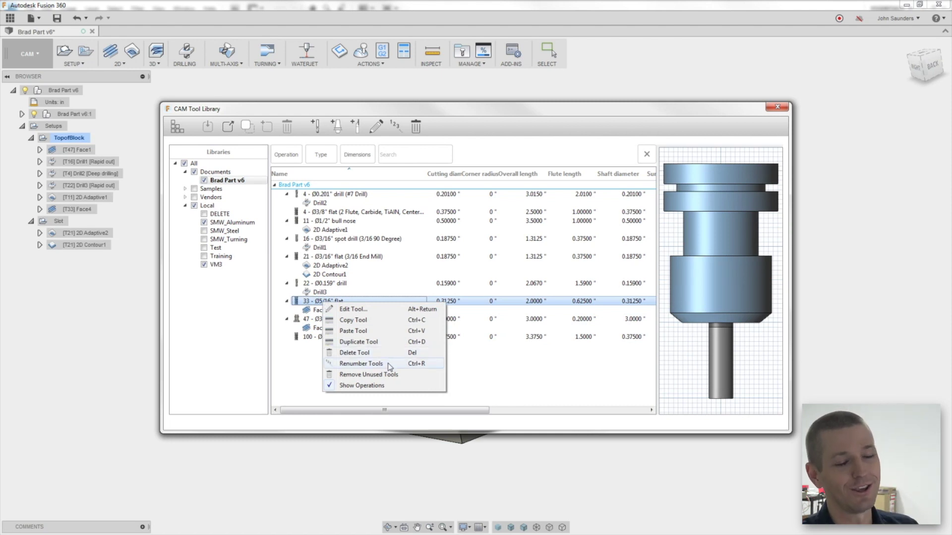
left_click(390, 365)
double_click(418, 229)
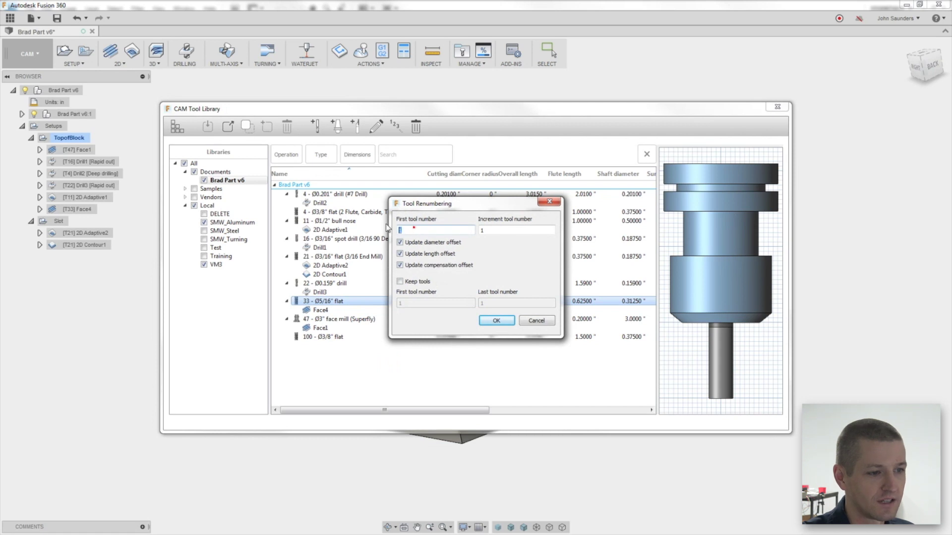
type("32")
key("Tab")
type("32")
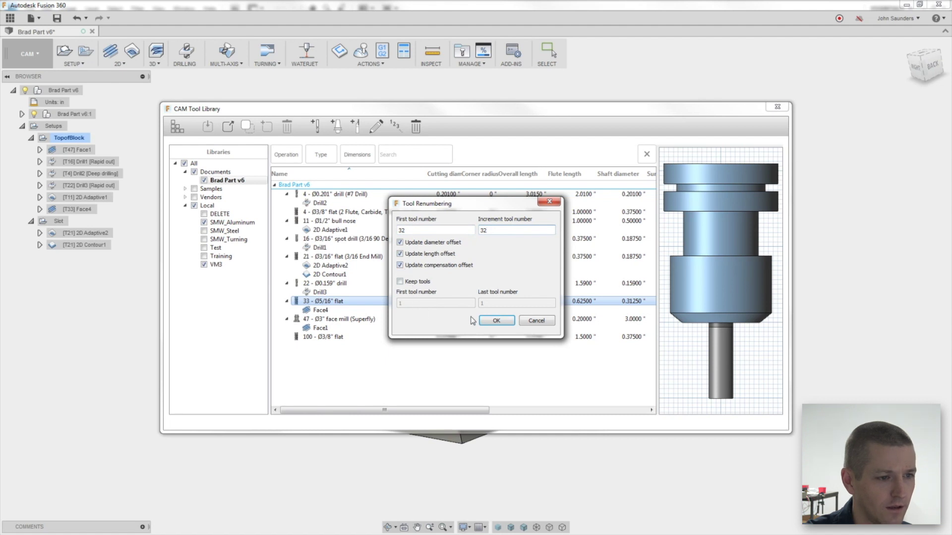
left_click(488, 321)
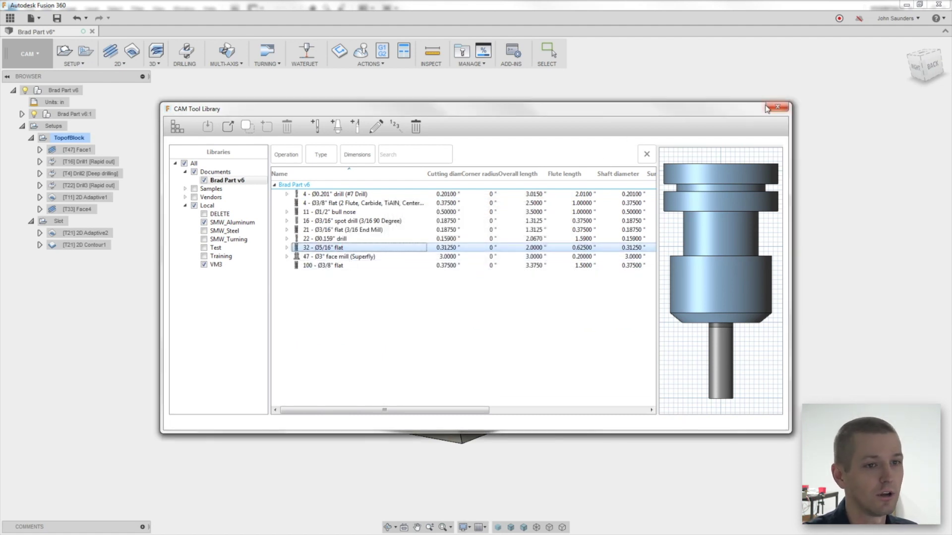
left_click(778, 107)
- Check the tool number and feed and speed settings of the Face4 operation, leaving them unedited
right_click(87, 209)
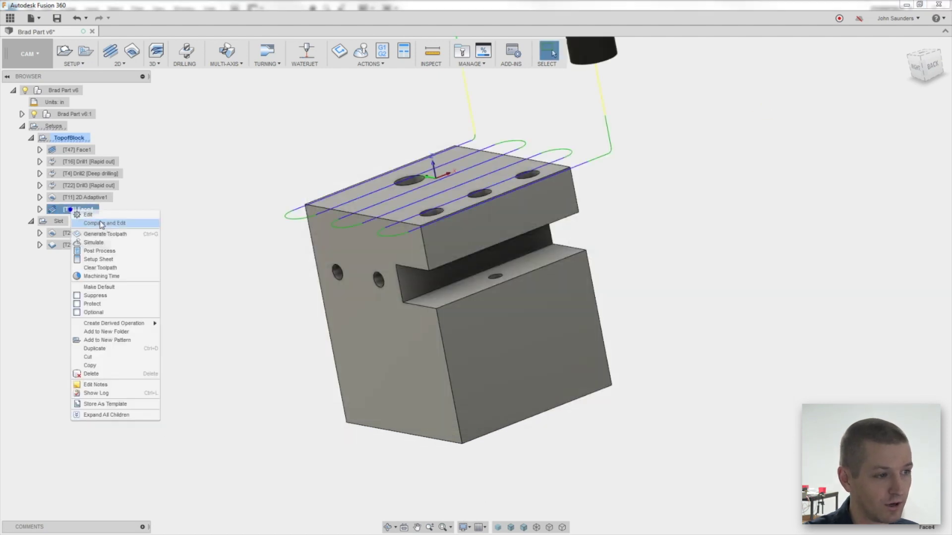
left_click(75, 218)
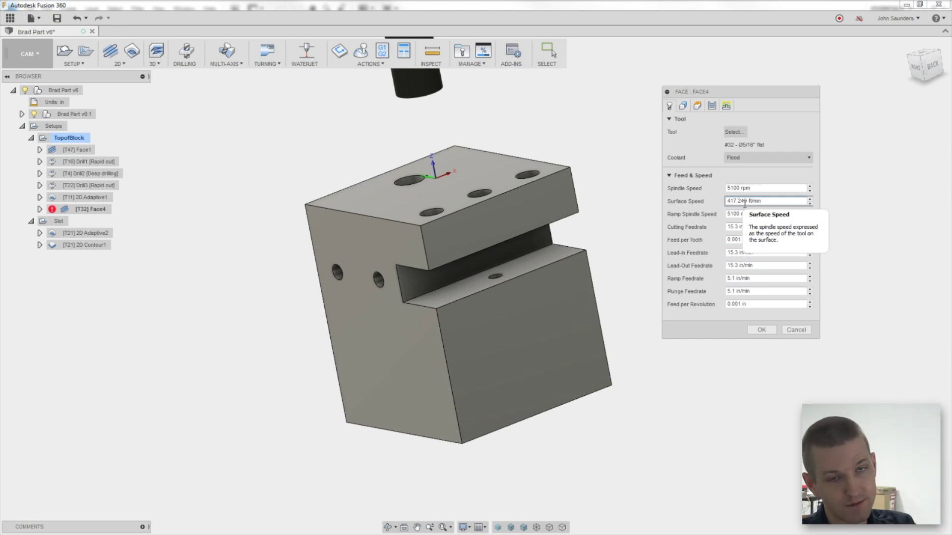
left_click(796, 330)
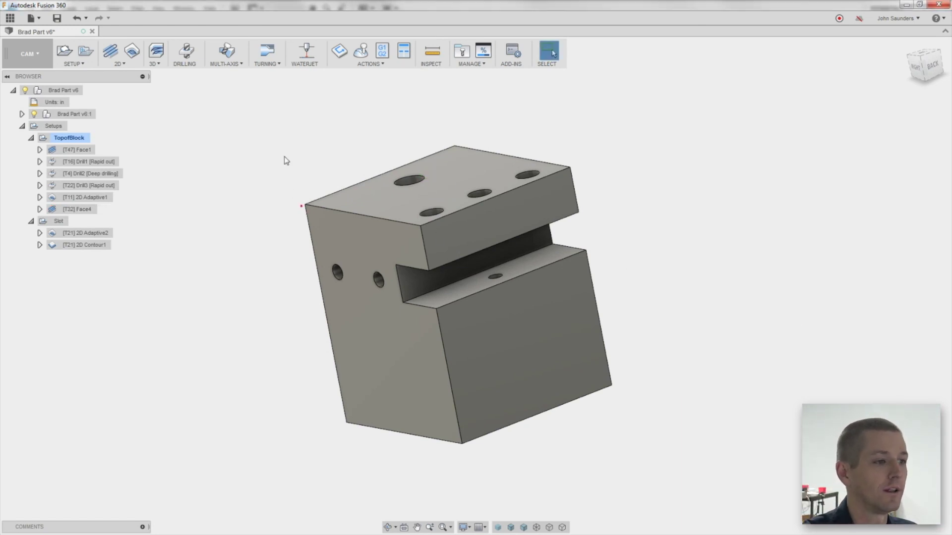
- Copy all tools and holders from the local SMW_Aluminum tool library
left_click(480, 50)
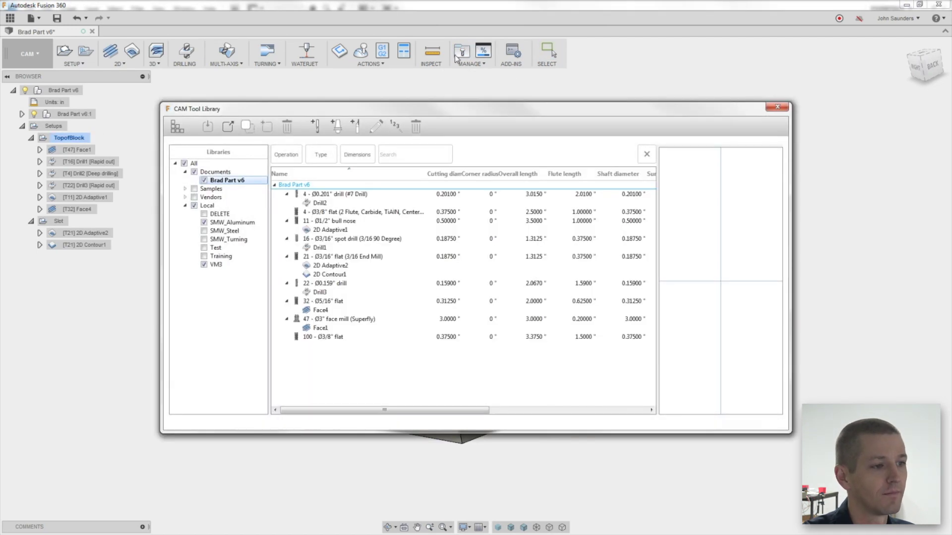
left_click(232, 222)
key("ctrl+a")
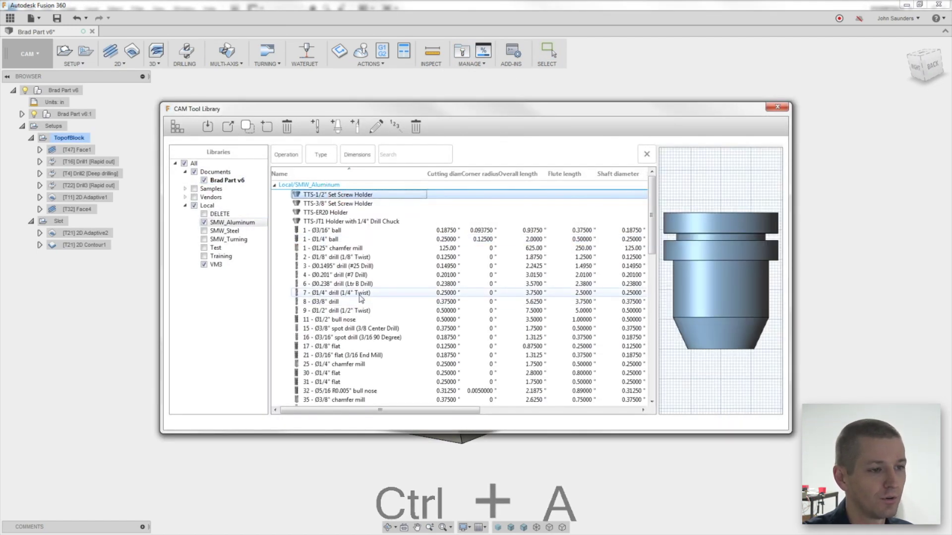
scroll(361, 297, "down", 20)
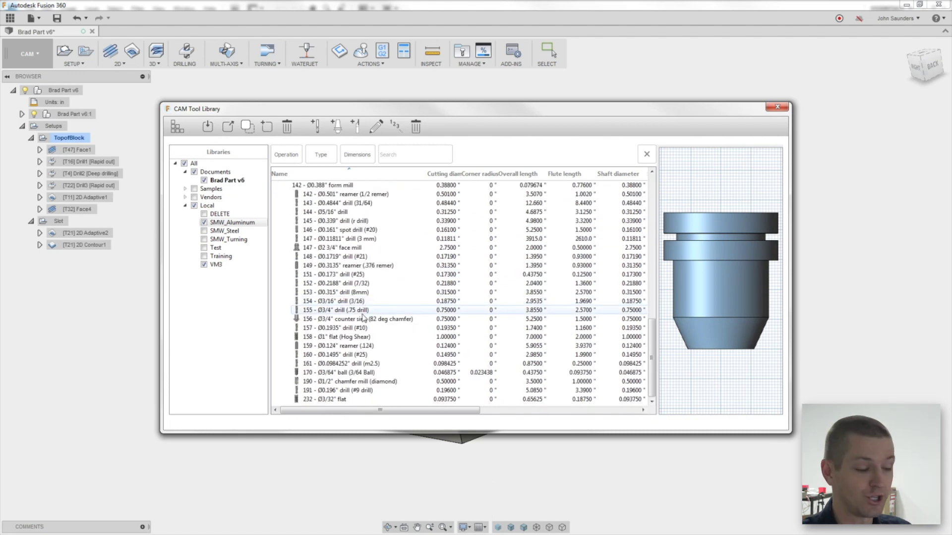
left_click(351, 399, "shift")
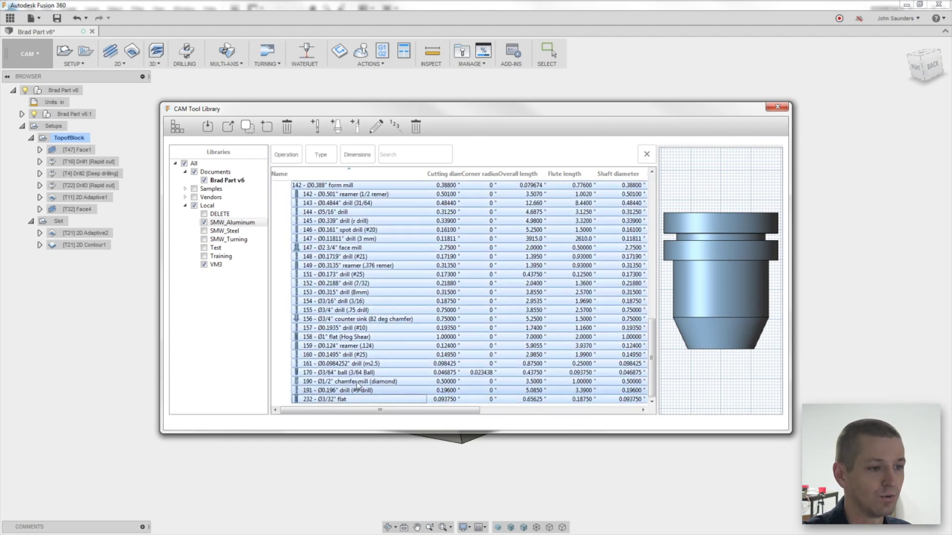
scroll(348, 261, "up", 20)
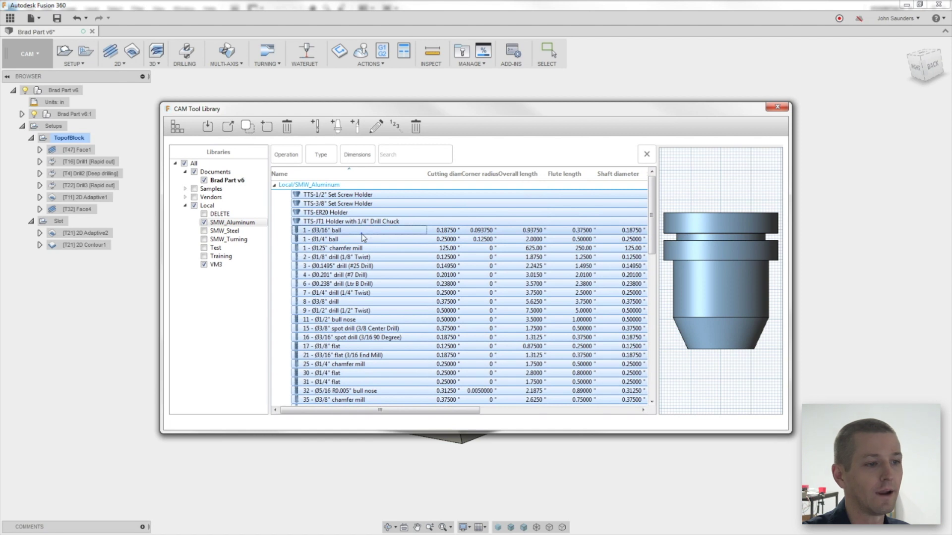
right_click(361, 233)
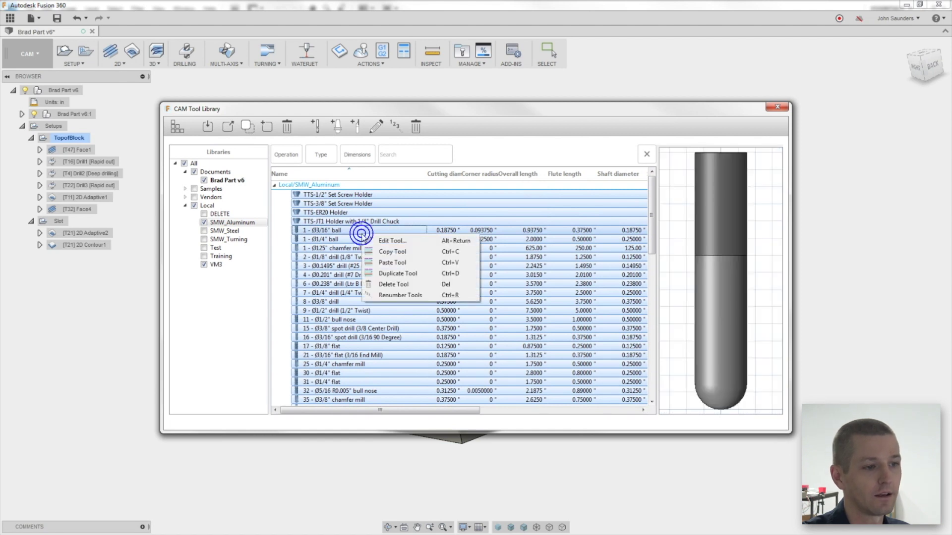
left_click(396, 253)
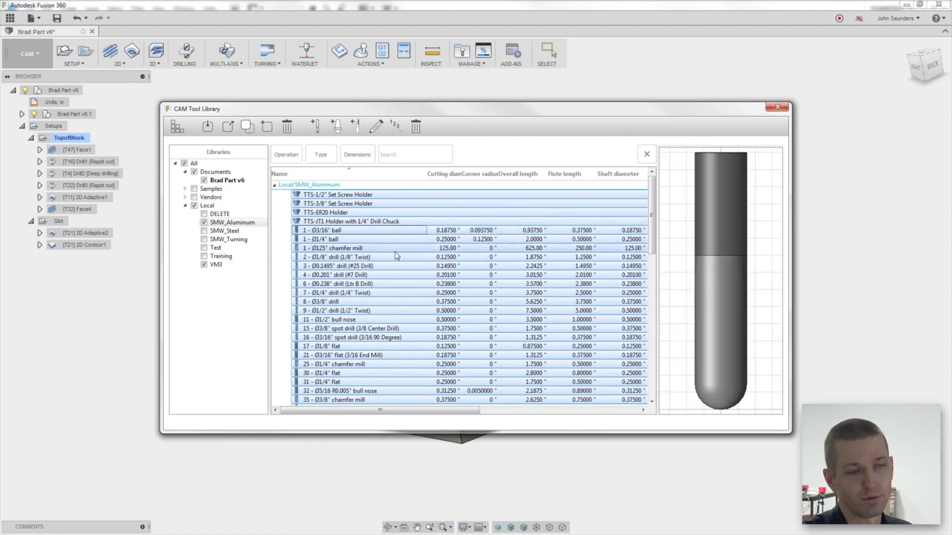
- Create a new local tool library named SMW_Tormach_ALU_Master and widen the library list to fit its full name
left_click(214, 207)
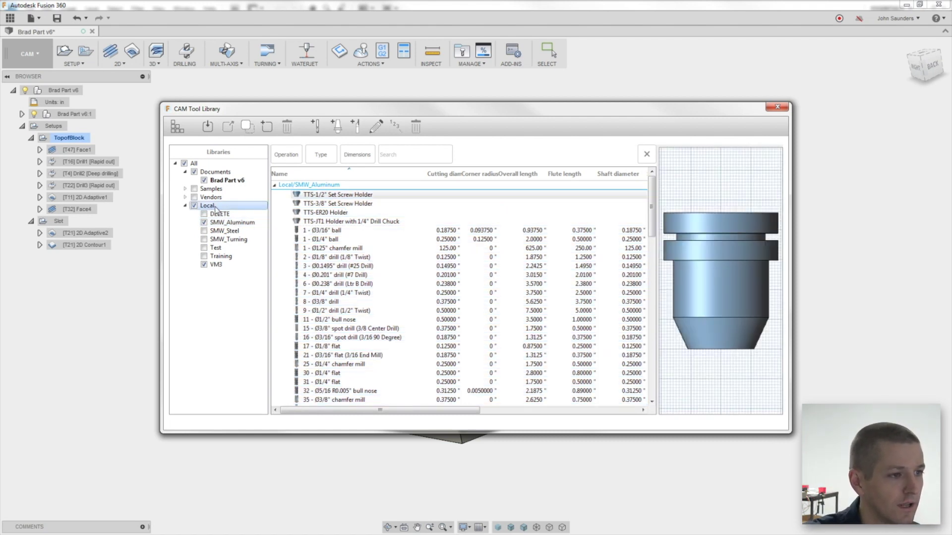
left_click(266, 128)
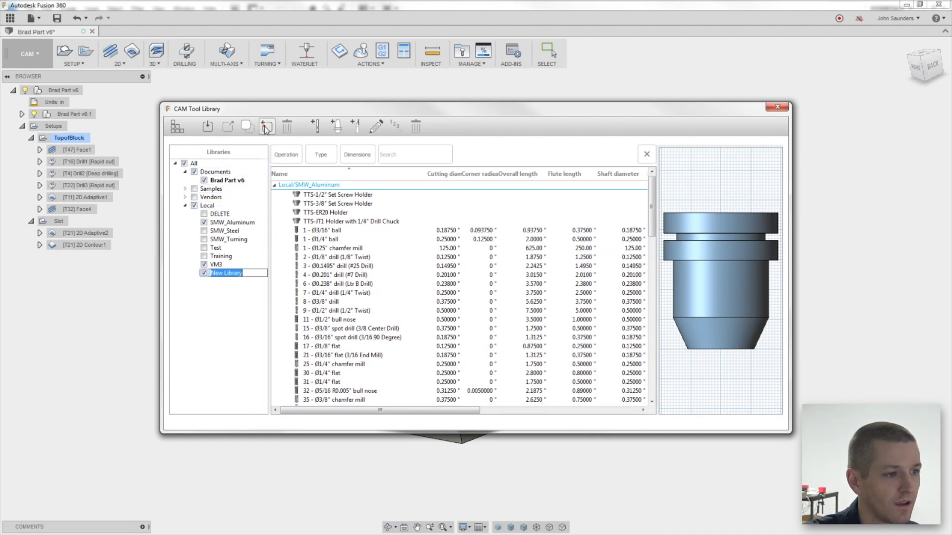
type("SMW")
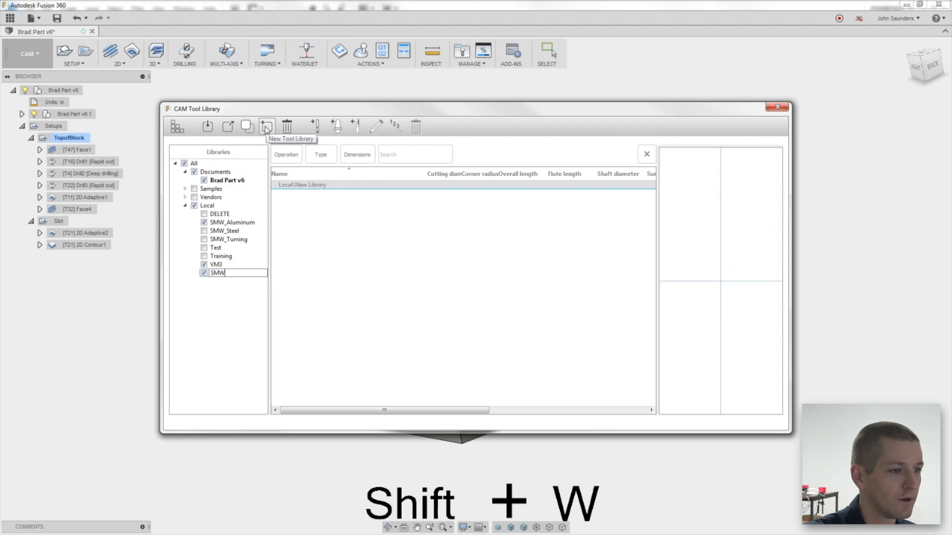
type("_Tormach_ALU")
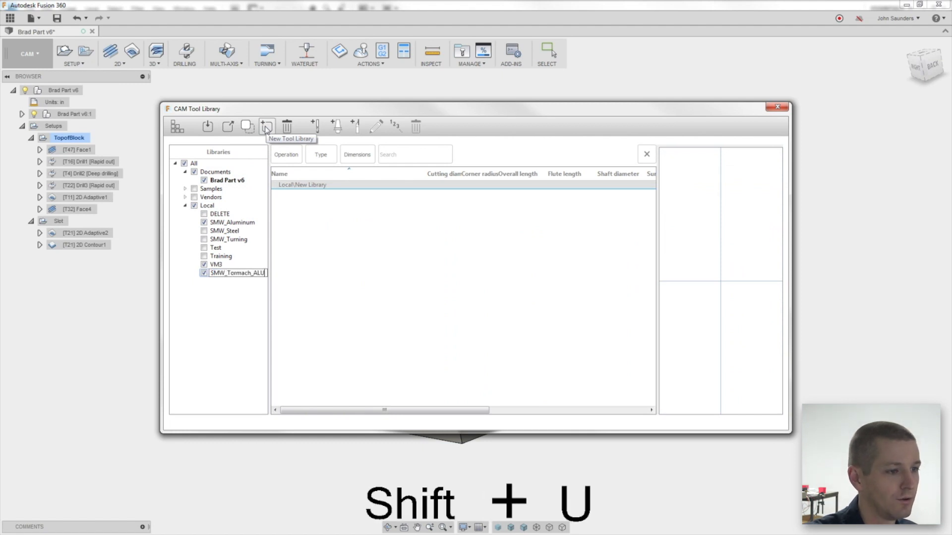
type("_Master")
key("Return")
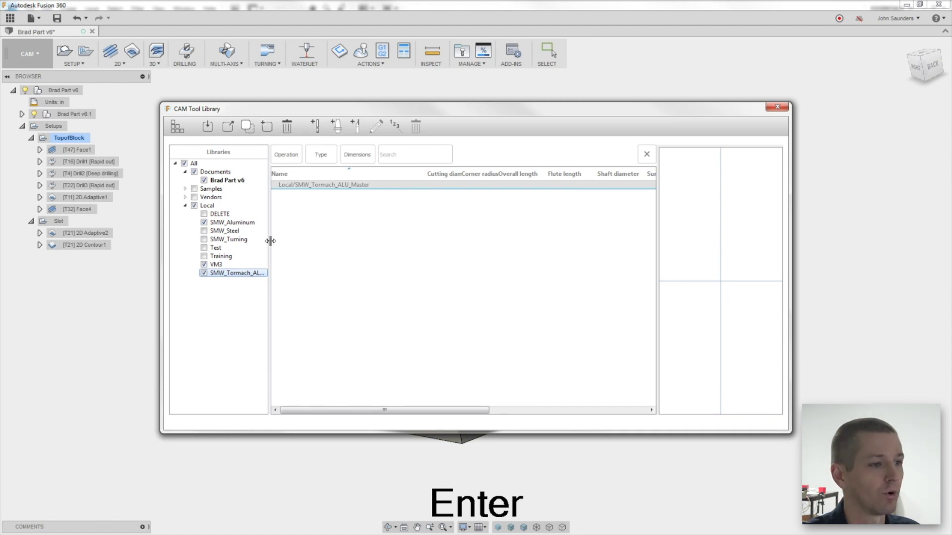
left_click_drag(270, 240, 293, 240)
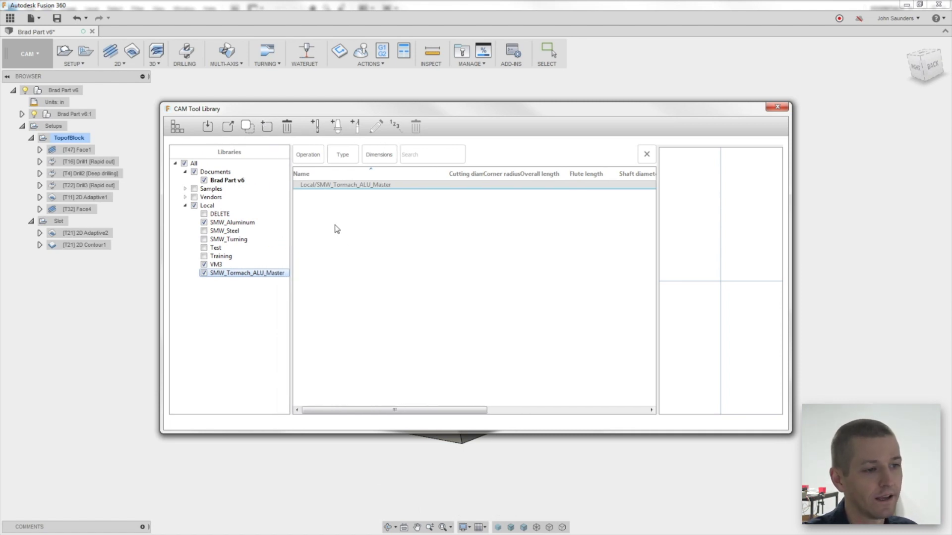
- Paste the copied tools into the SMW_Tormach_ALU_Master library and look through the pasted list
right_click(365, 212)
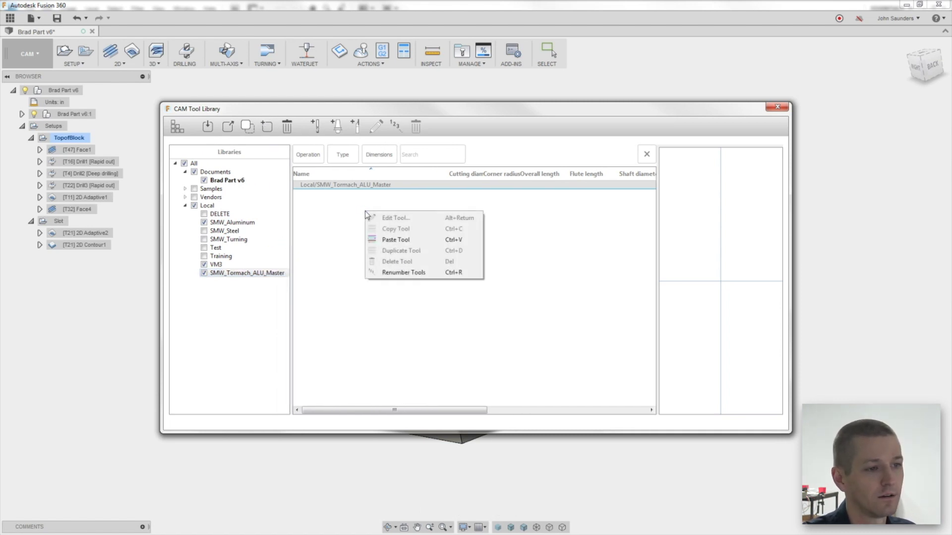
left_click(400, 239)
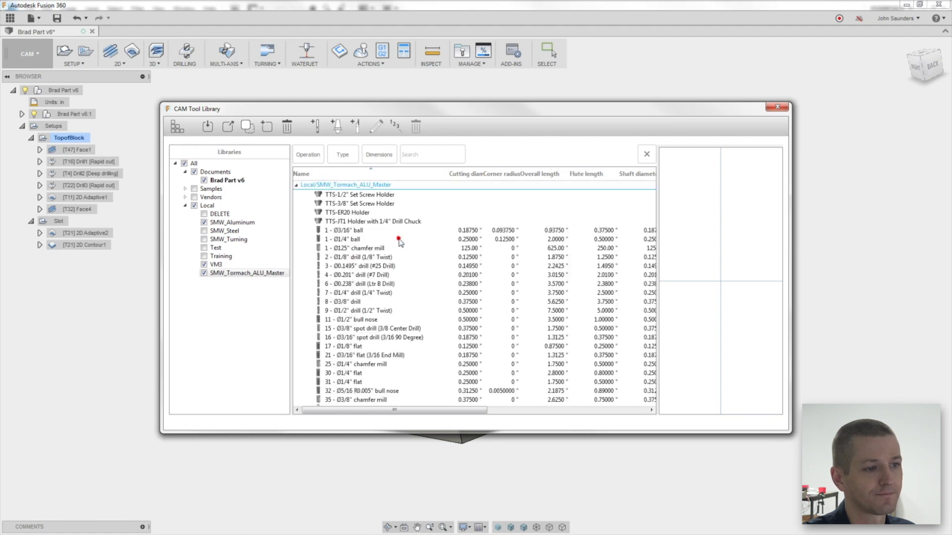
left_click(406, 239)
scroll(406, 238, "down", 20)
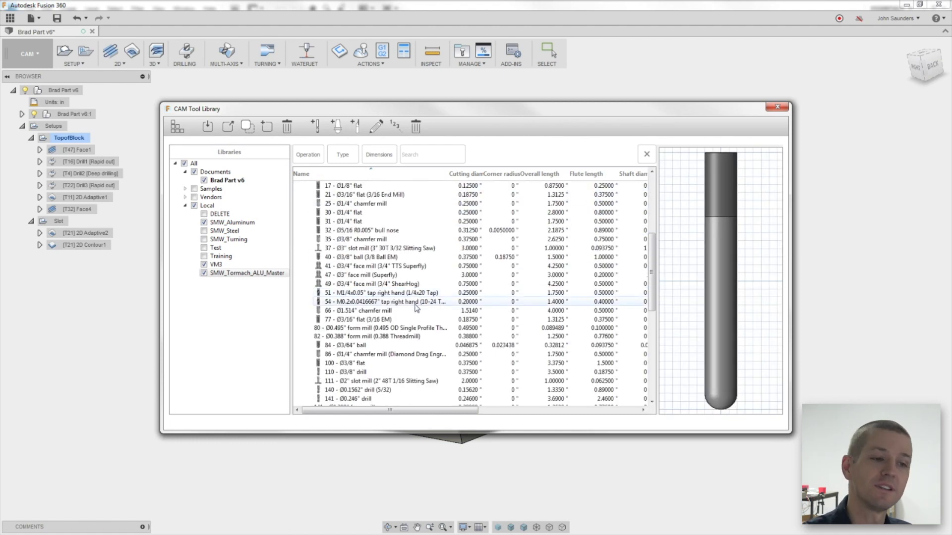
scroll(411, 335, "down", 1)
scroll(355, 207, "up", 3)
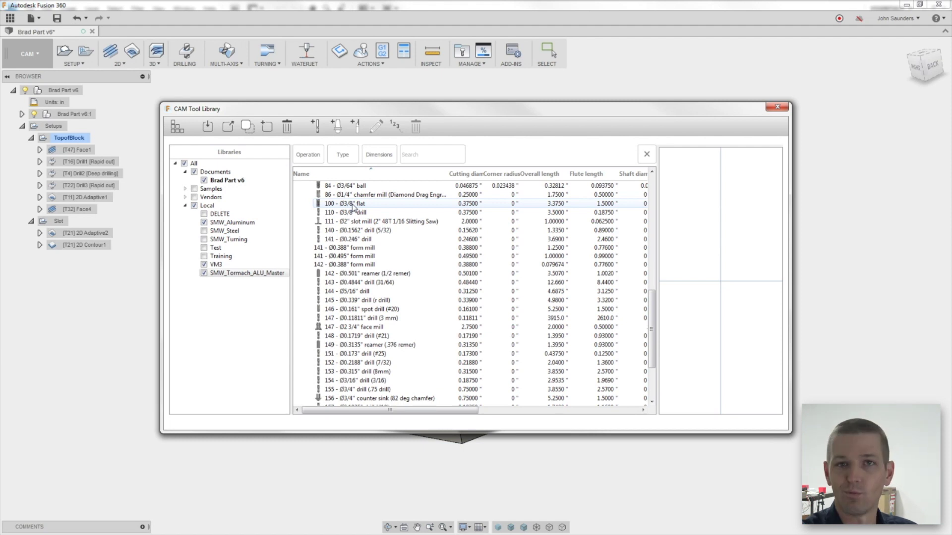
- Delete all tools from number 100, the 3/8" flat, through number 232, the 3/32" flat, from SMW_Tormach_ALU_Master
left_click(353, 204)
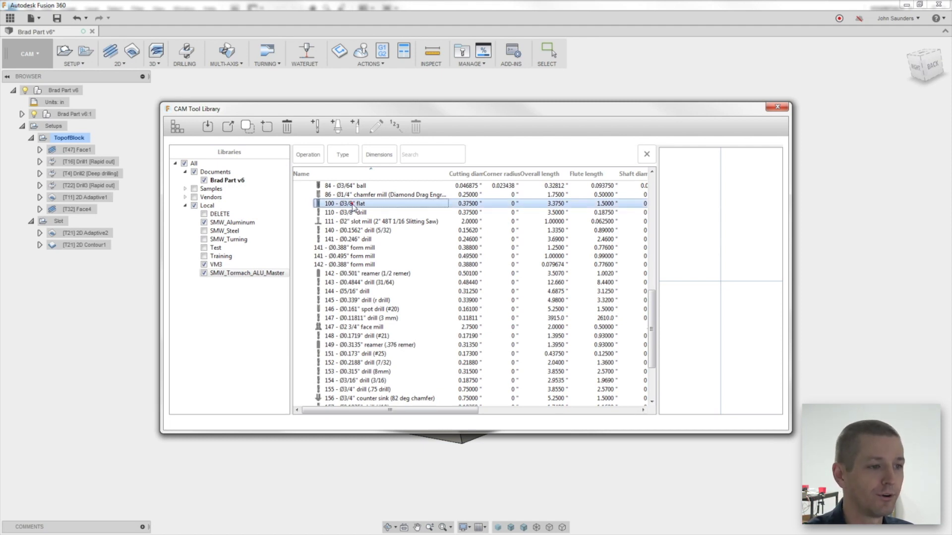
scroll(361, 219, "down", 3)
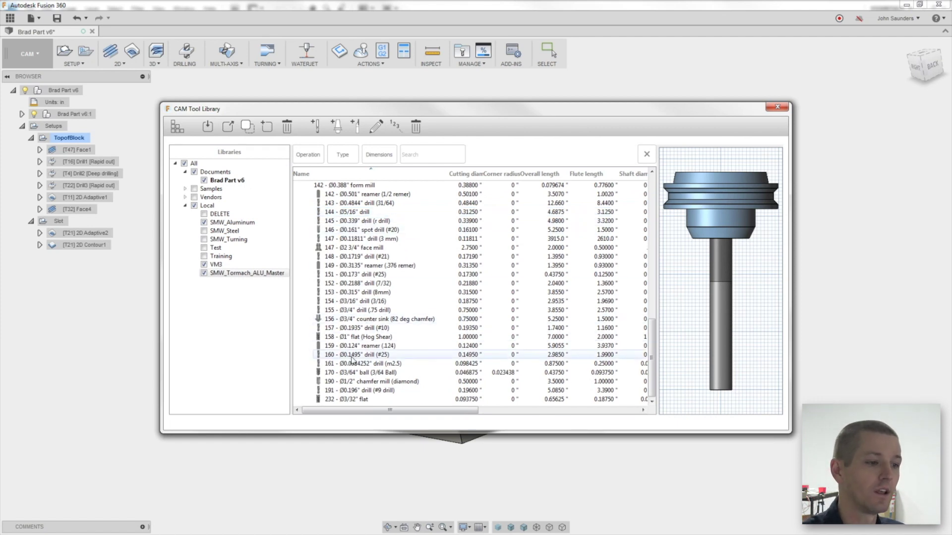
left_click(353, 399, "shift")
scroll(382, 322, "up", 1)
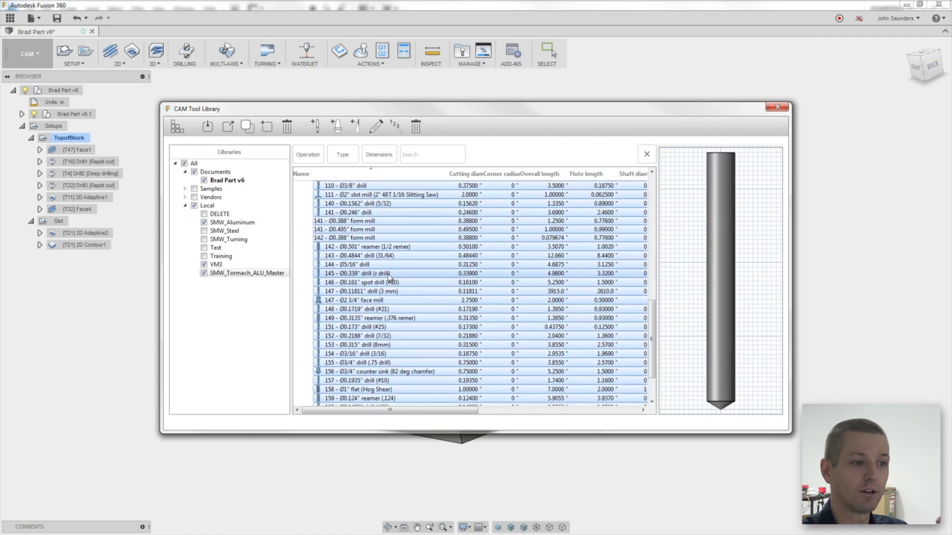
key("Delete")
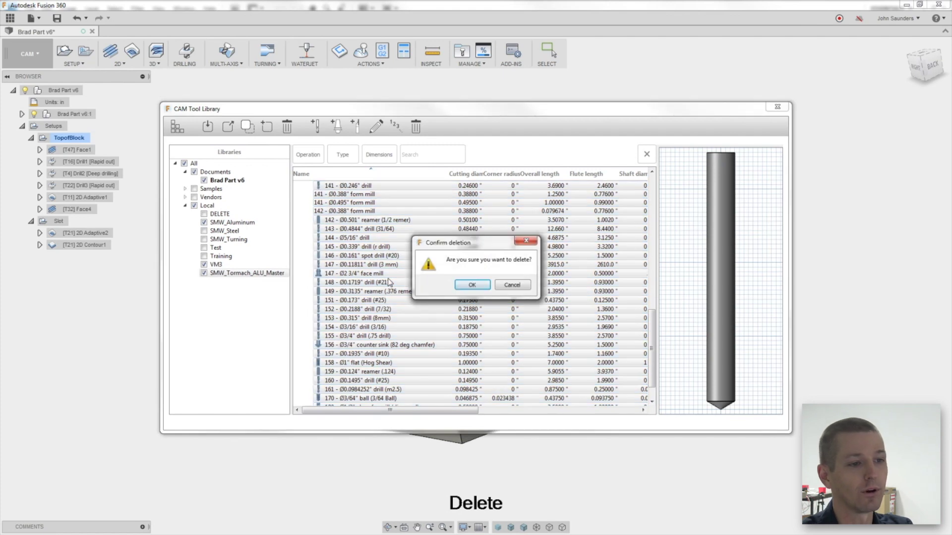
left_click(469, 285)
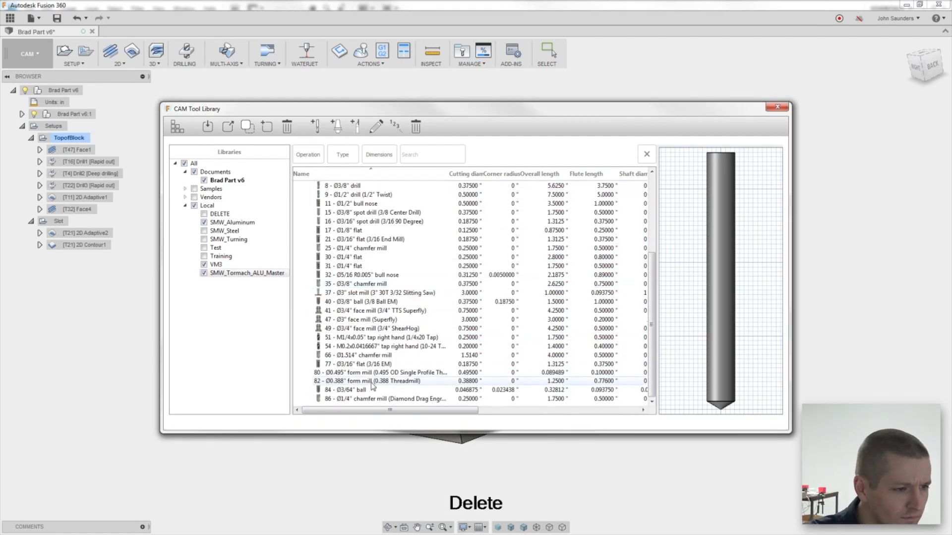
- Delete tools 51, the 1/4x20 tap, through 82, the 0.388 threadmill, from the SMW_Tormach_ALU_Master library
left_click(349, 381)
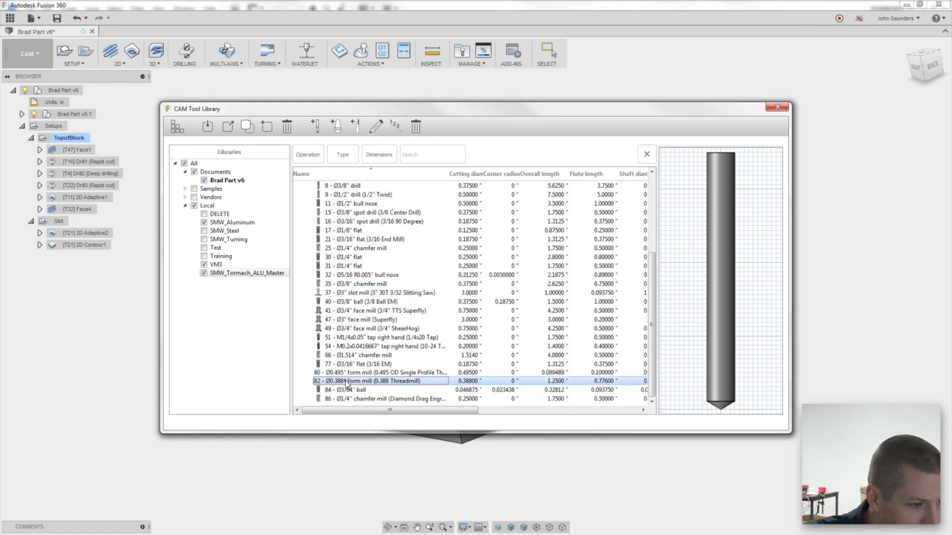
left_click(350, 338, "shift")
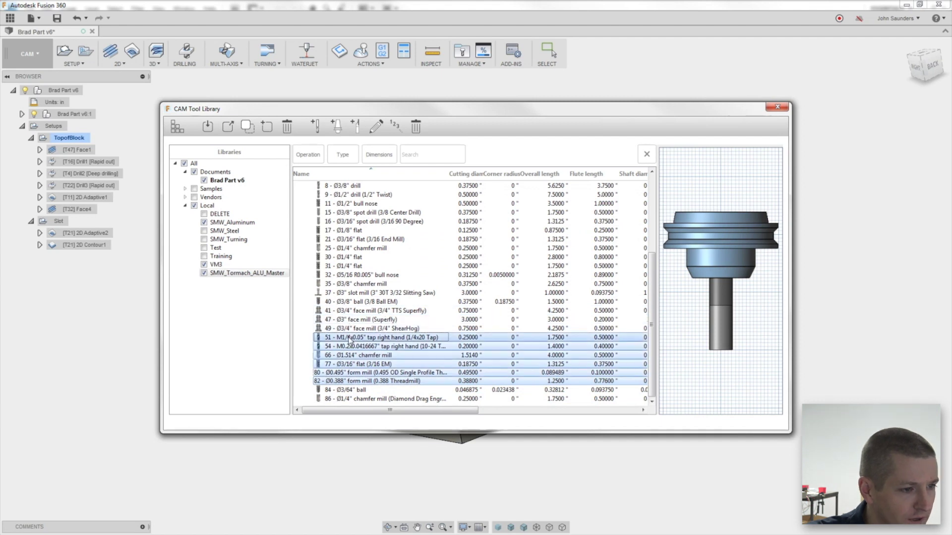
key("Delete")
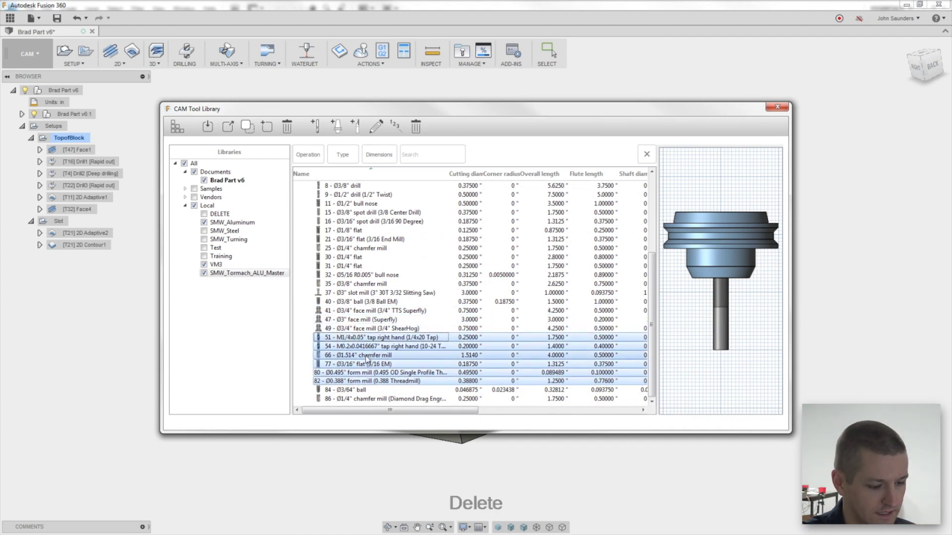
left_click(471, 285)
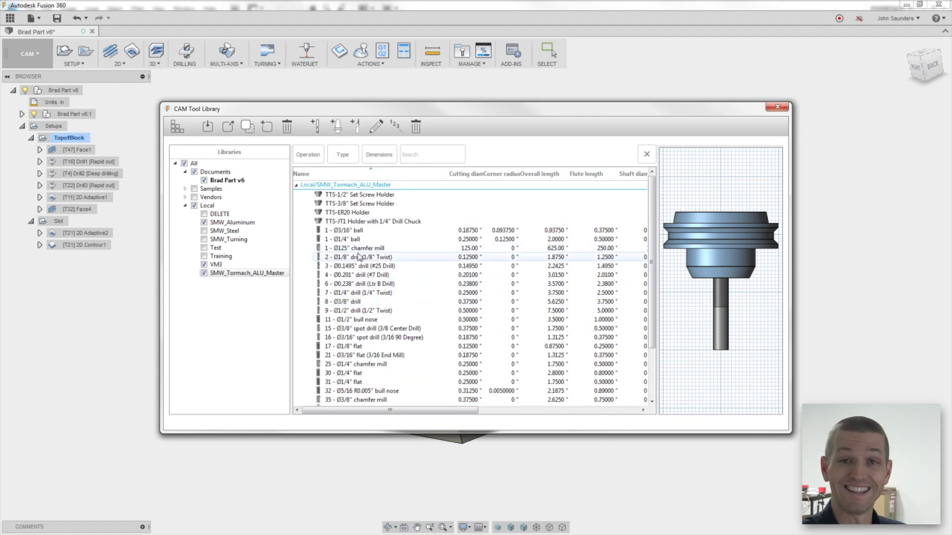
scroll(359, 257, "down", 3)
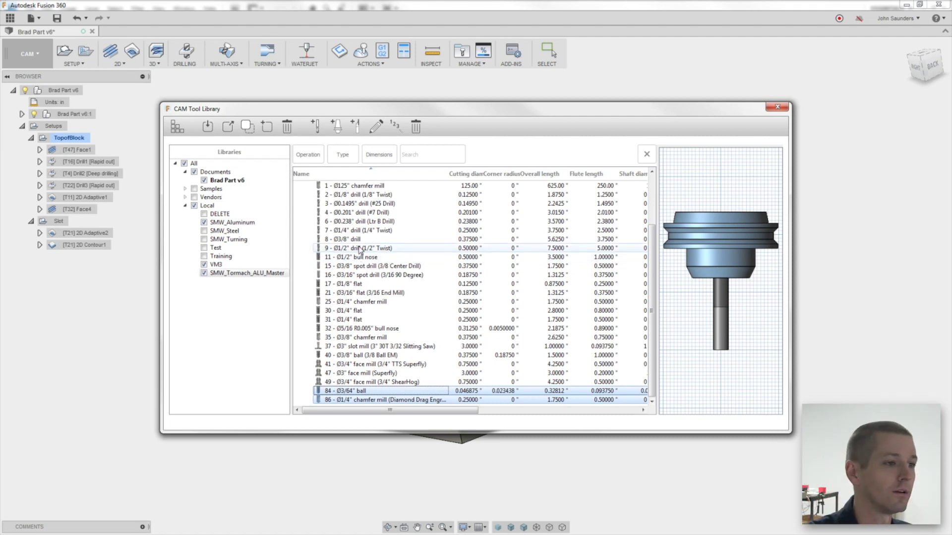
- Start exporting the SMW_Tormach_ALU_Master library and create and open a Desktop folder named "Master Library - Fusion 360 Backup" for it
left_click(260, 273)
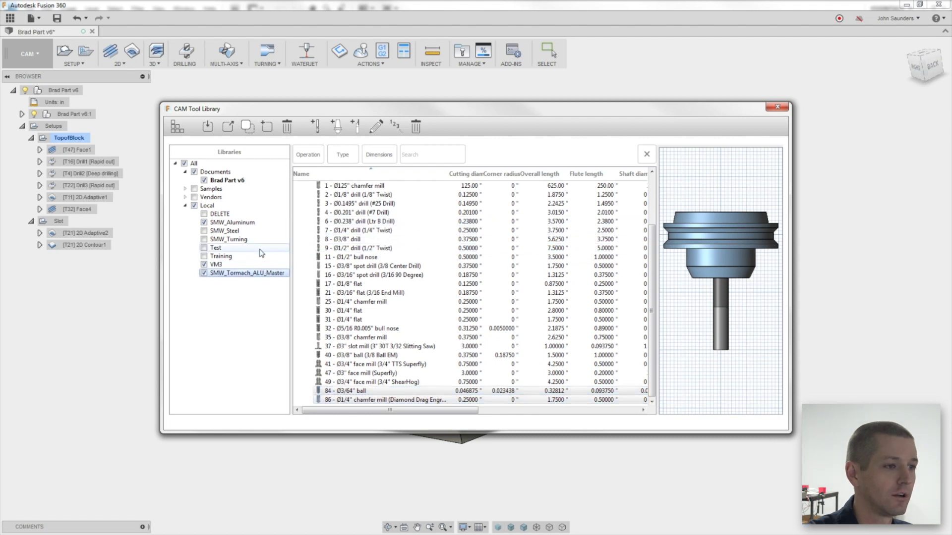
left_click(229, 127)
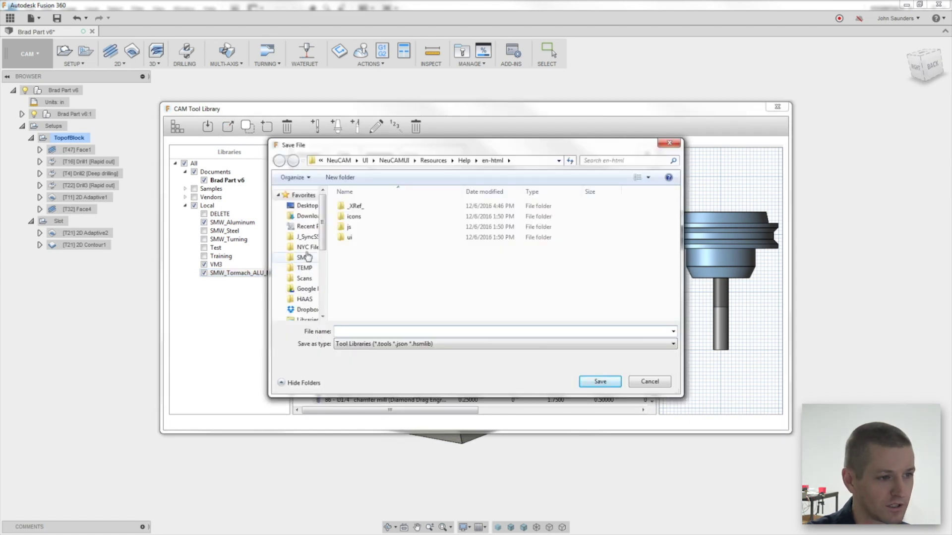
left_click(305, 205)
right_click(613, 253)
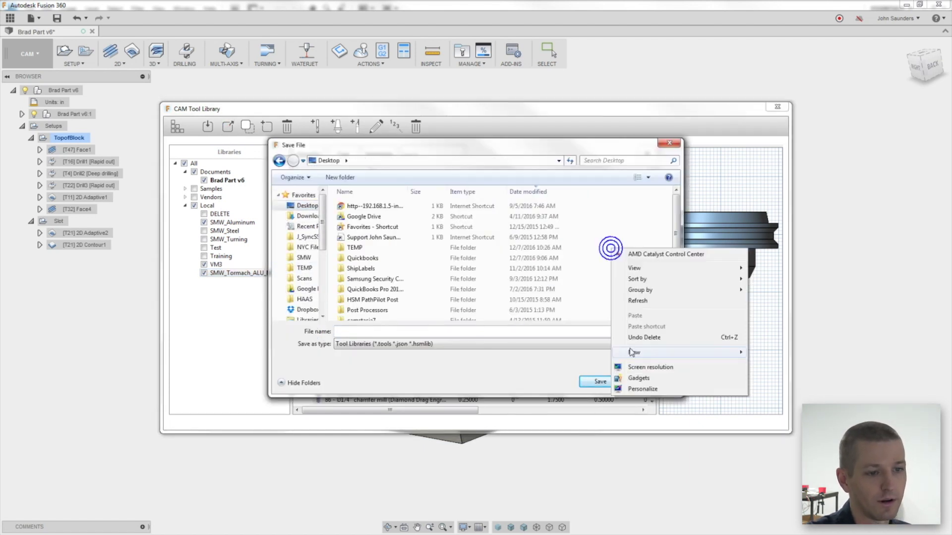
mouse_move(639, 355)
left_click(786, 355)
type("M")
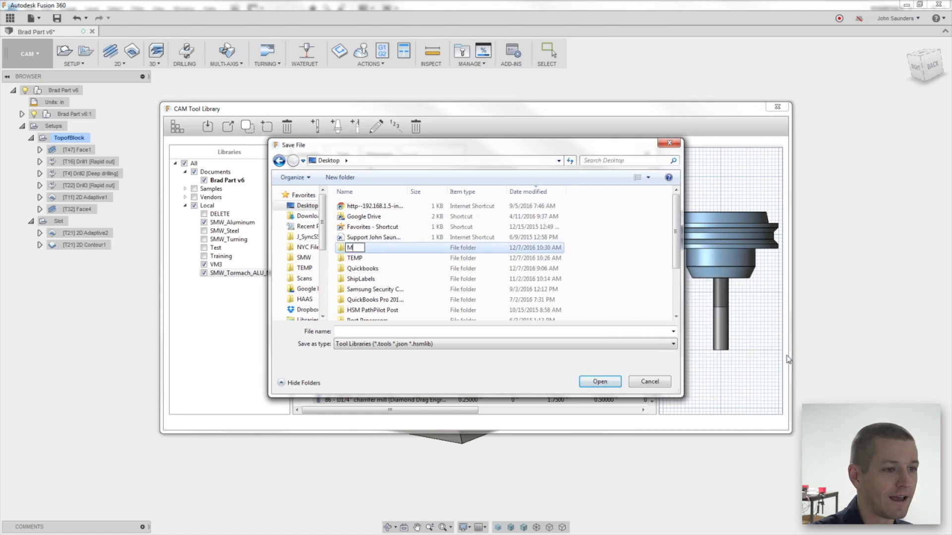
type("aster Library - F")
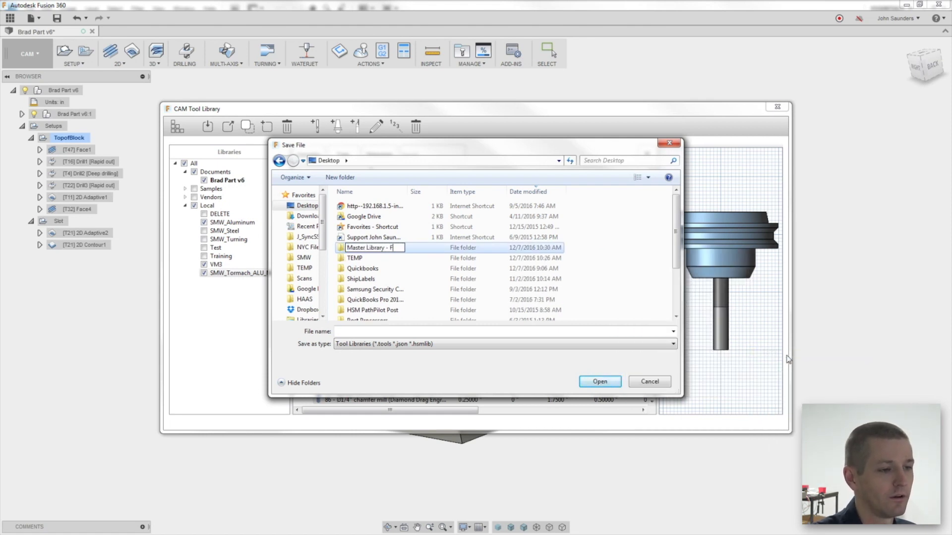
type("usion 360 Backup")
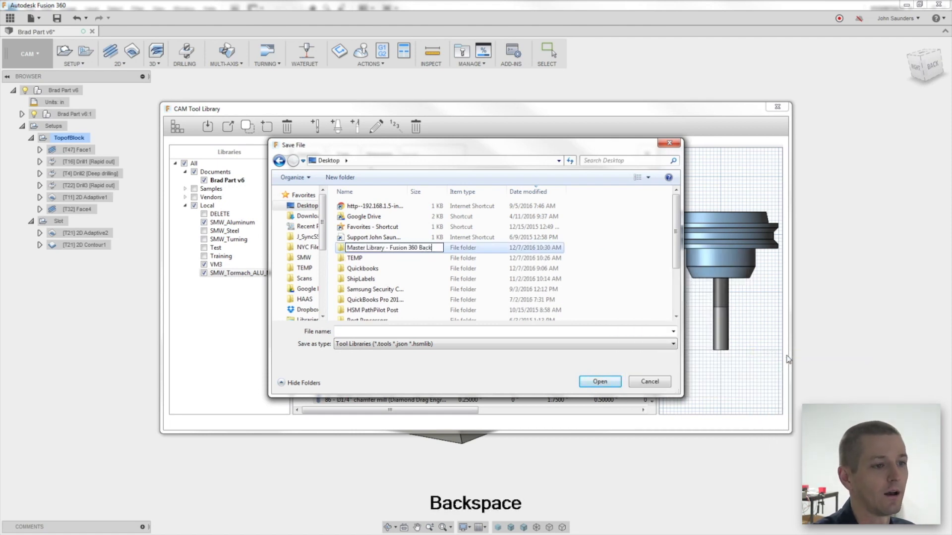
key("Return")
key("Return")
- Save the exported tool library in the backup folder as SMW_Master_Tormach_Aluminum
key("Tab")
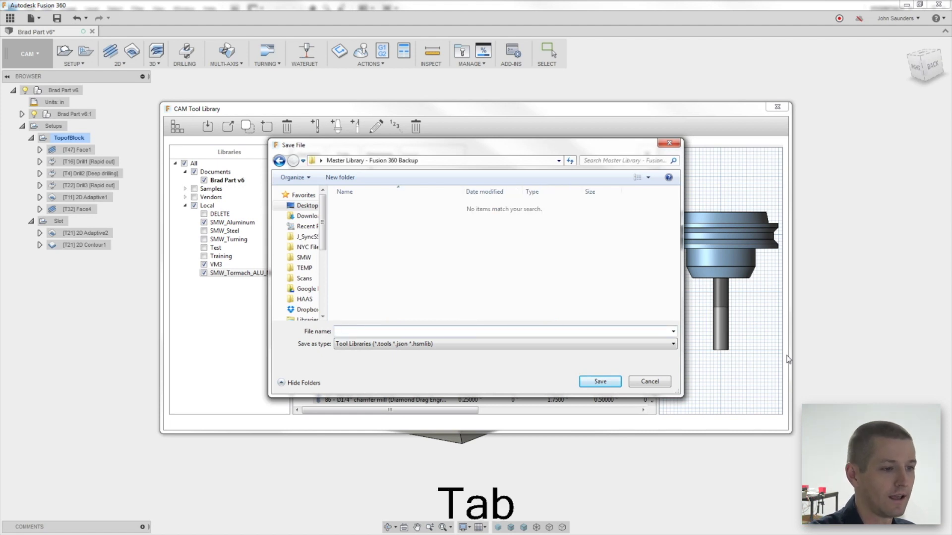
type("SMW_Master_ZT")
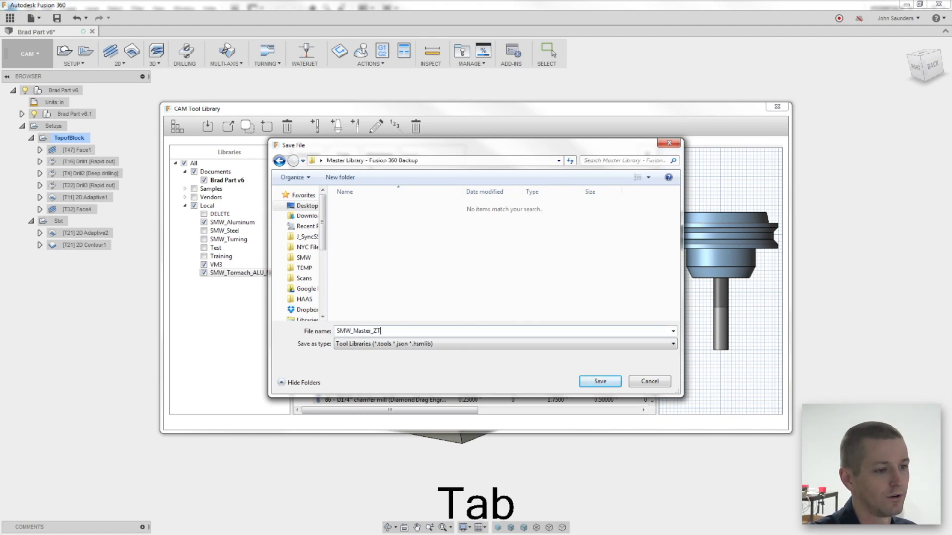
key("shift+BackSpace")
key("shift+BackSpace")
type("Tormach_A")
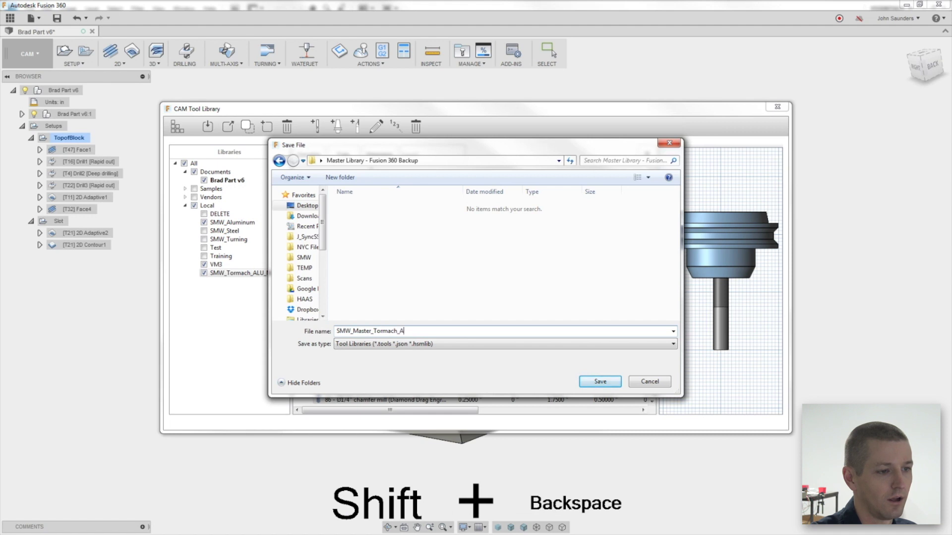
type("luminum")
key("Return")
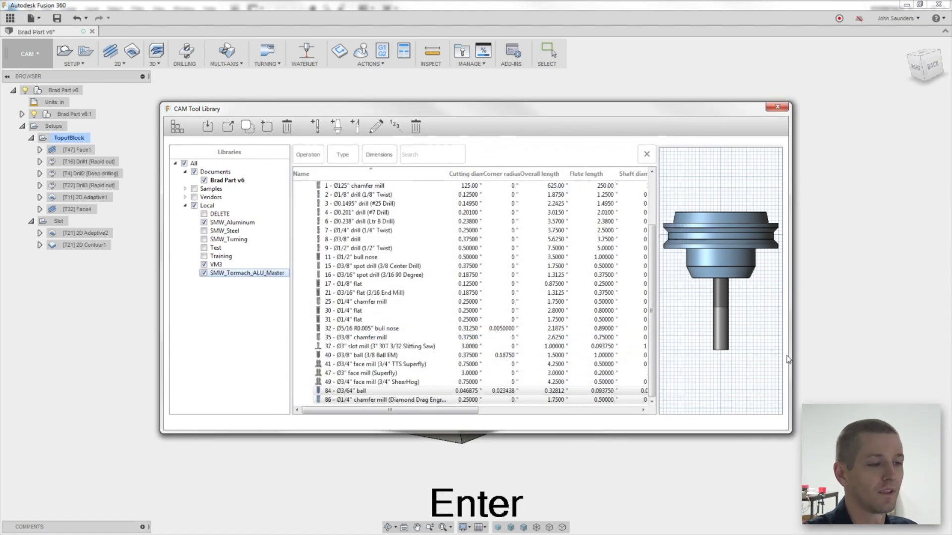
- Switch to Windows Explorer, widen the Name column in the "Master Library - Fusion 360 Backup" folder and select the exported tools file
key("super+e")
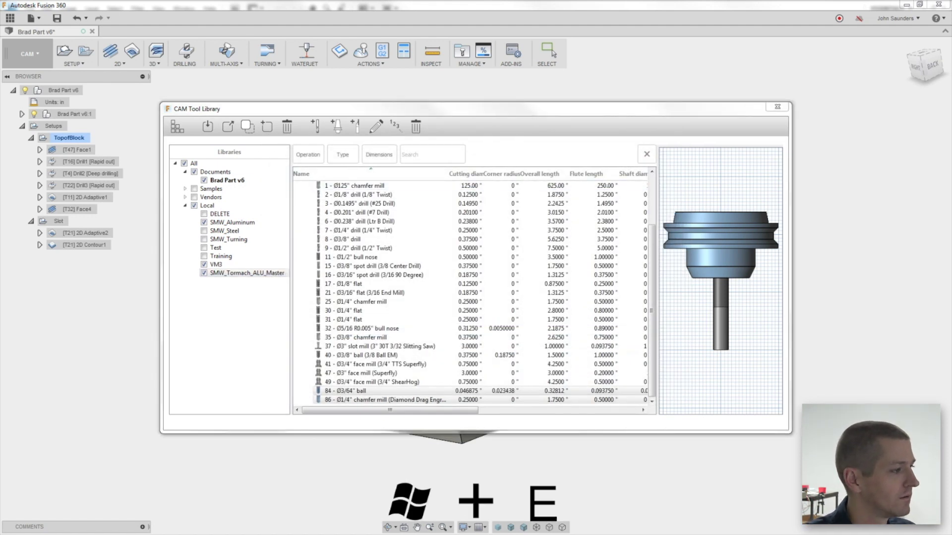
left_click(404, 252)
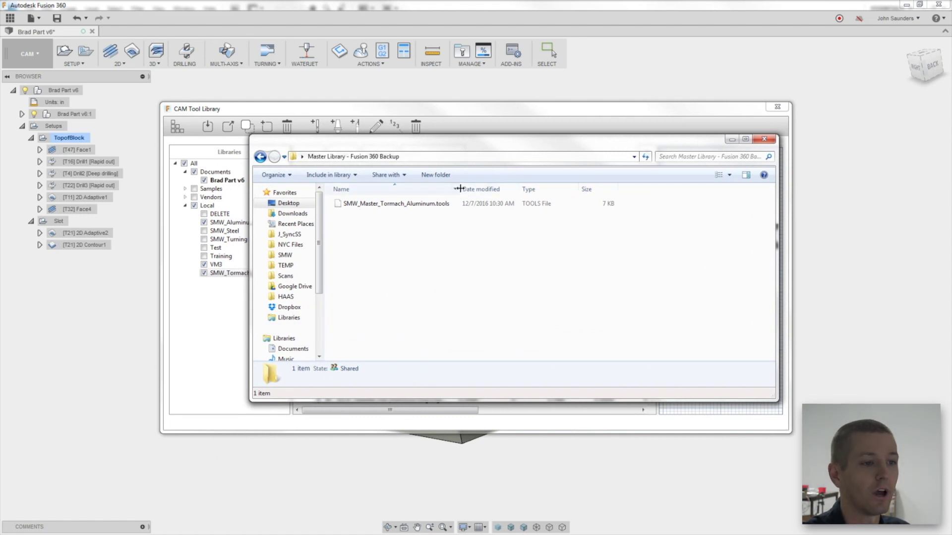
left_click_drag(460, 188, 486, 189)
left_click(406, 204)
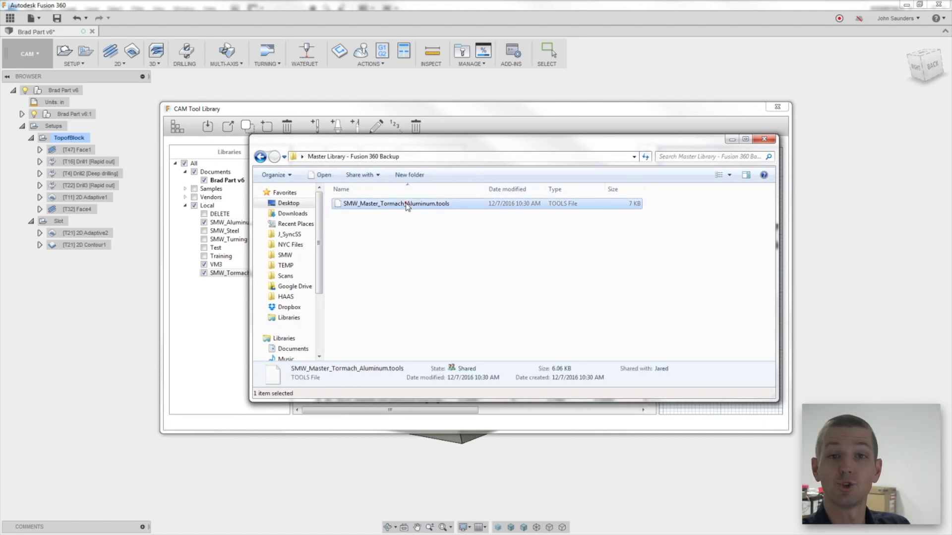